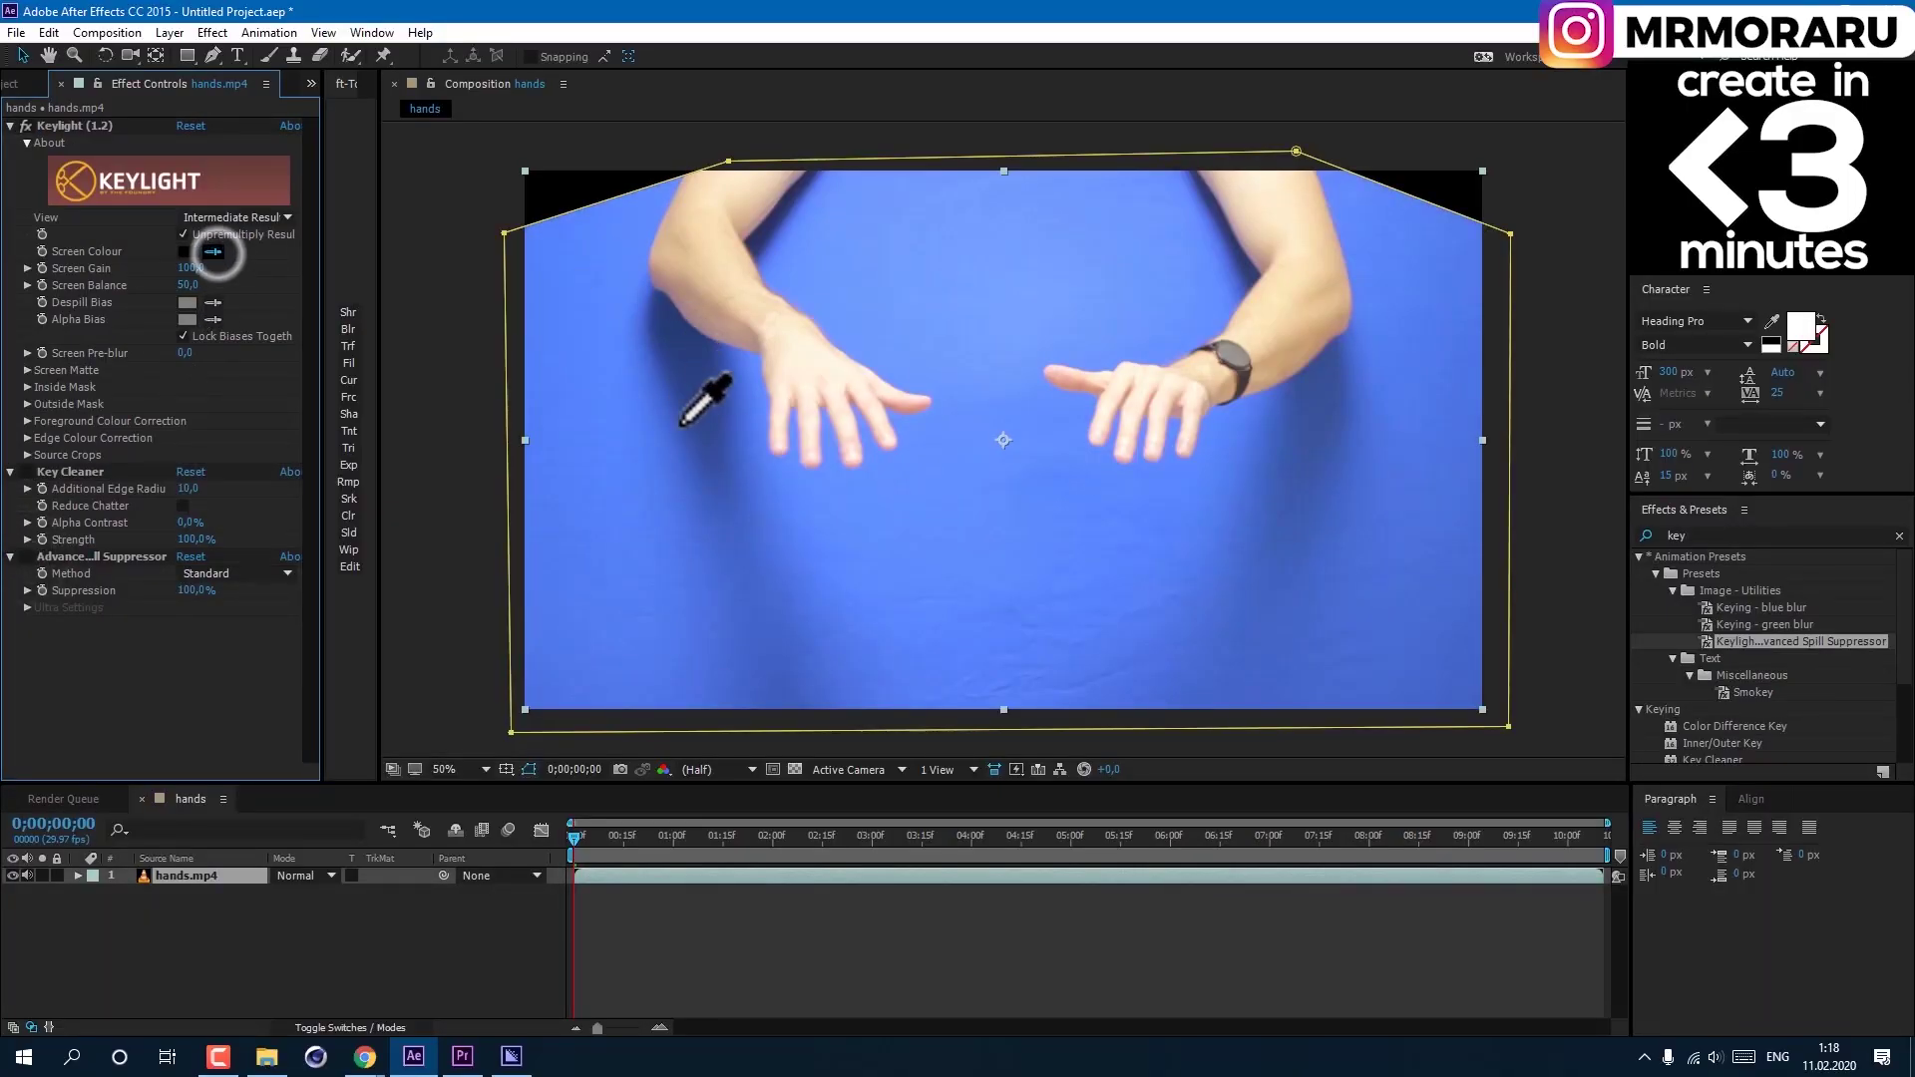
Sample the backdrop and sky colour with Keylight's Screen Colour eyedropper.
click(618, 482)
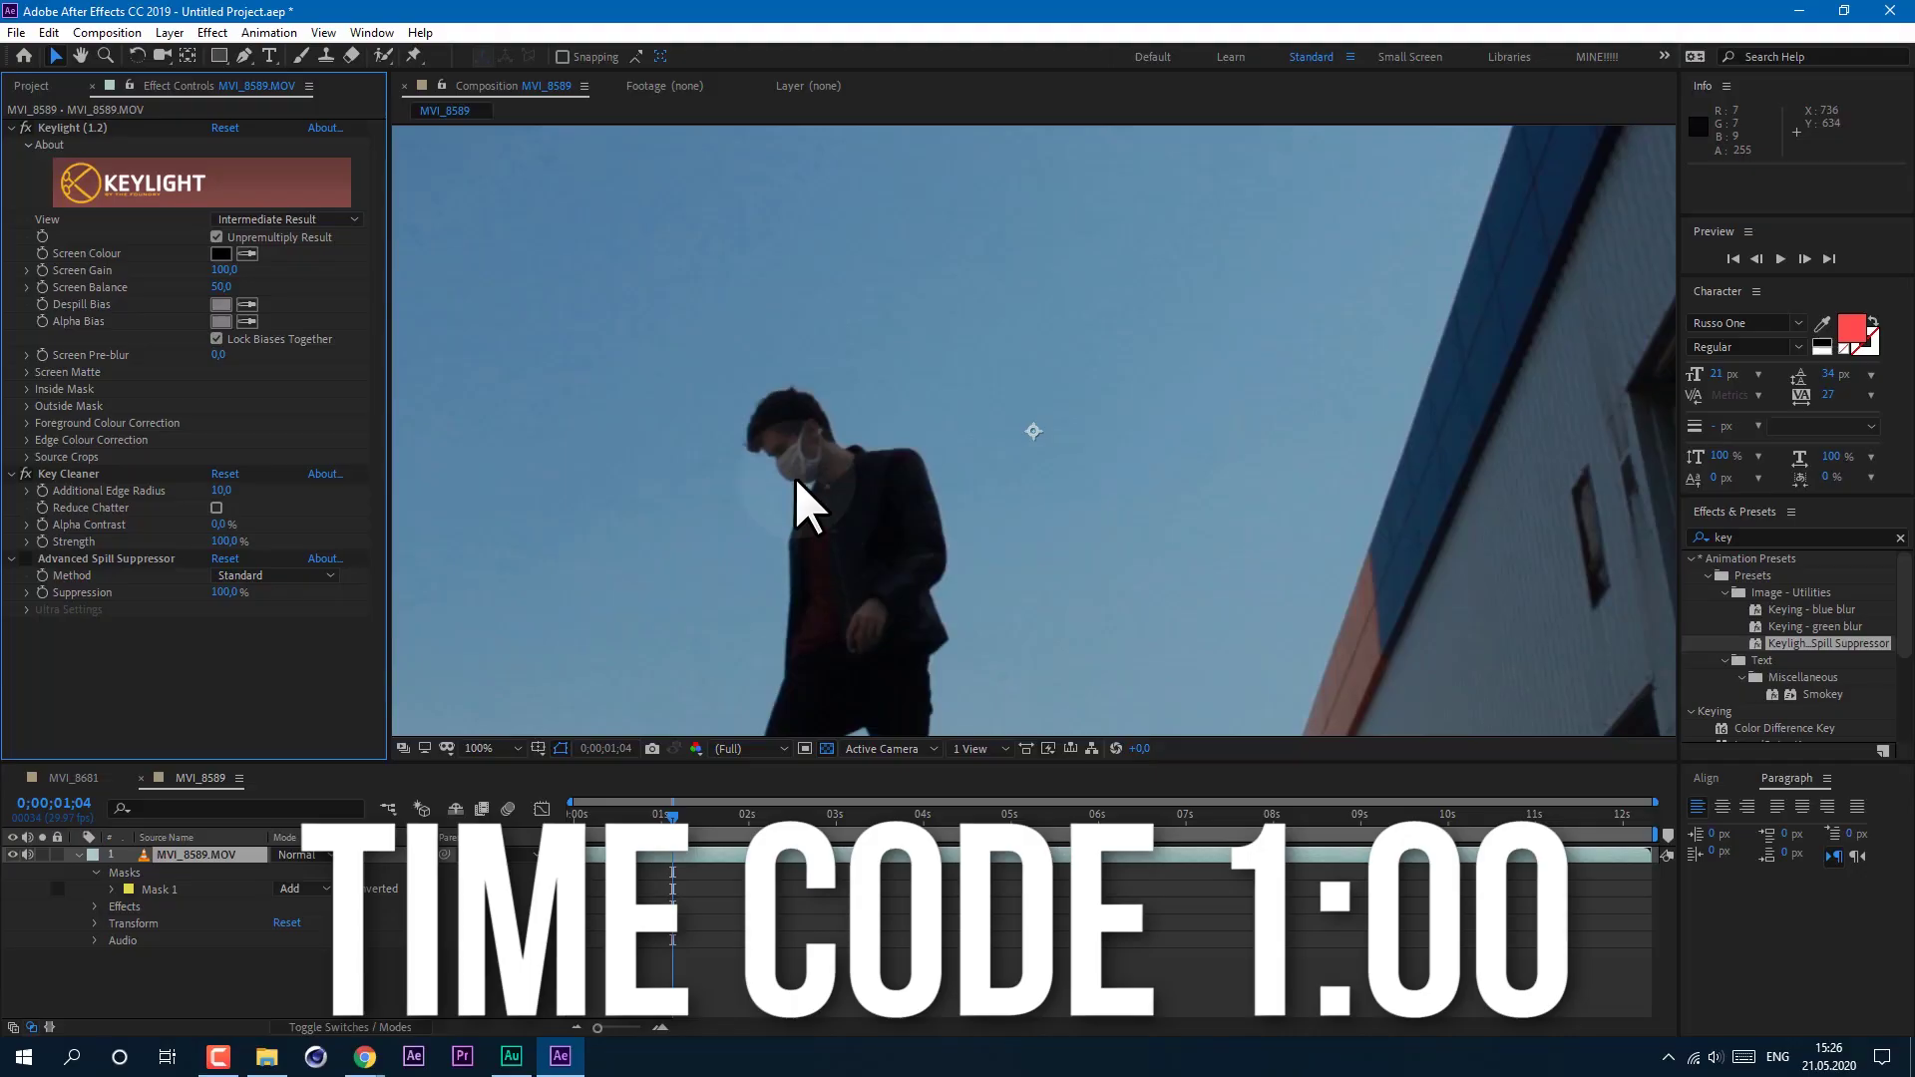
click(246, 254)
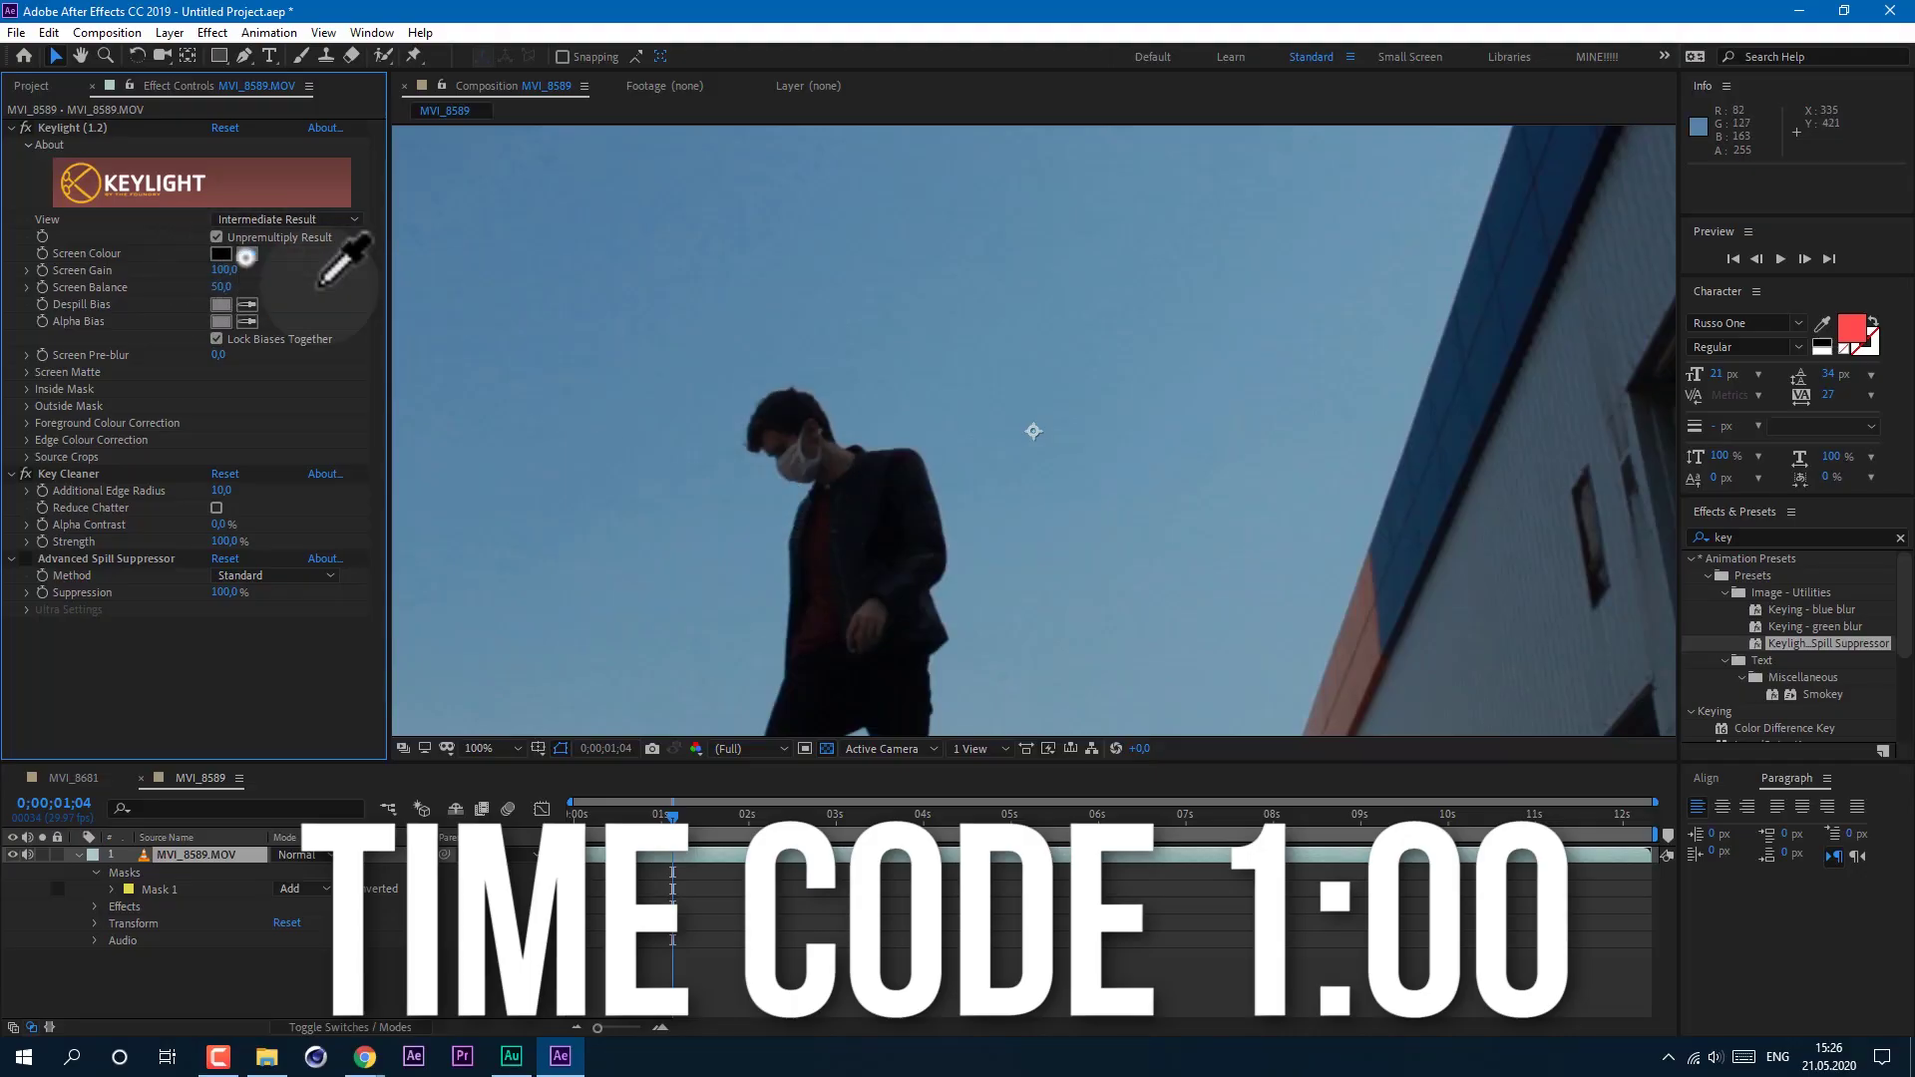
click(690, 454)
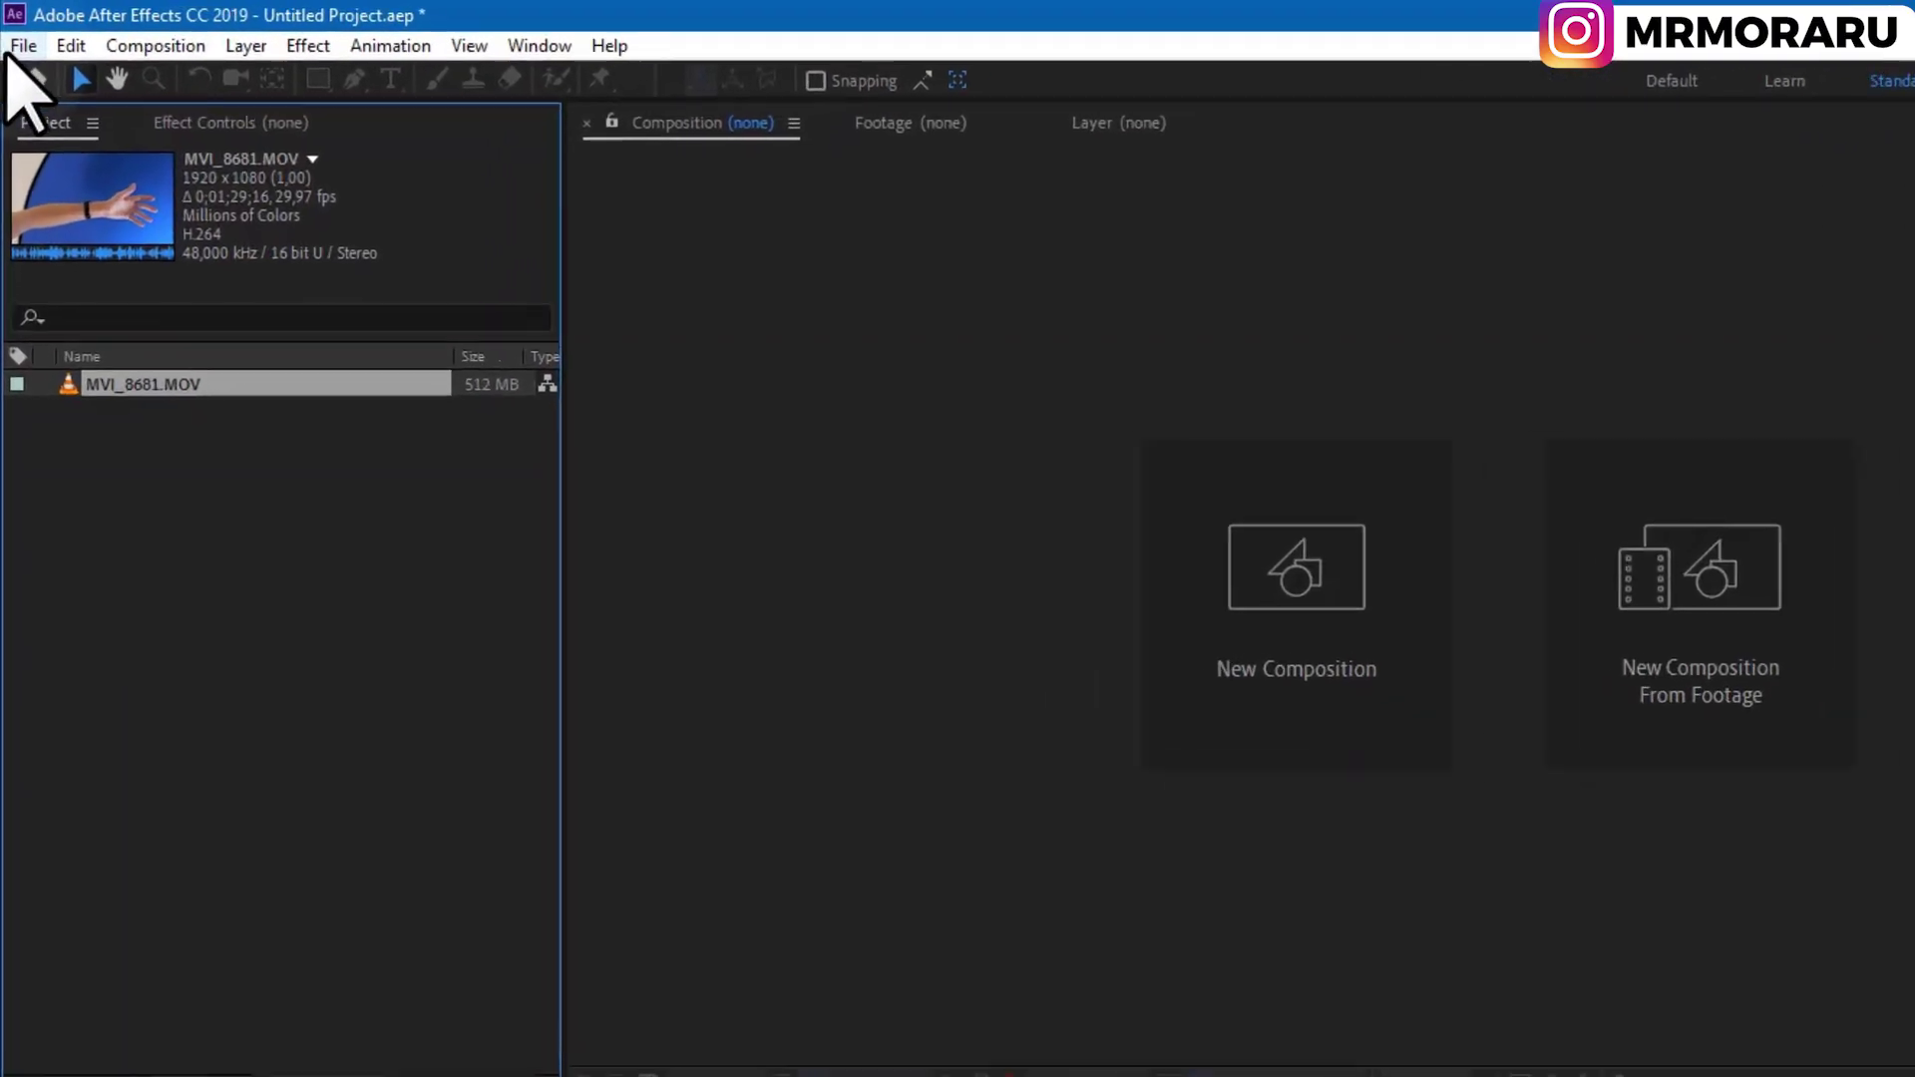
Build a composition from MVI_8681.MOV by dropping it on the New Composition button.
click(24, 47)
mouse_move(399, 467)
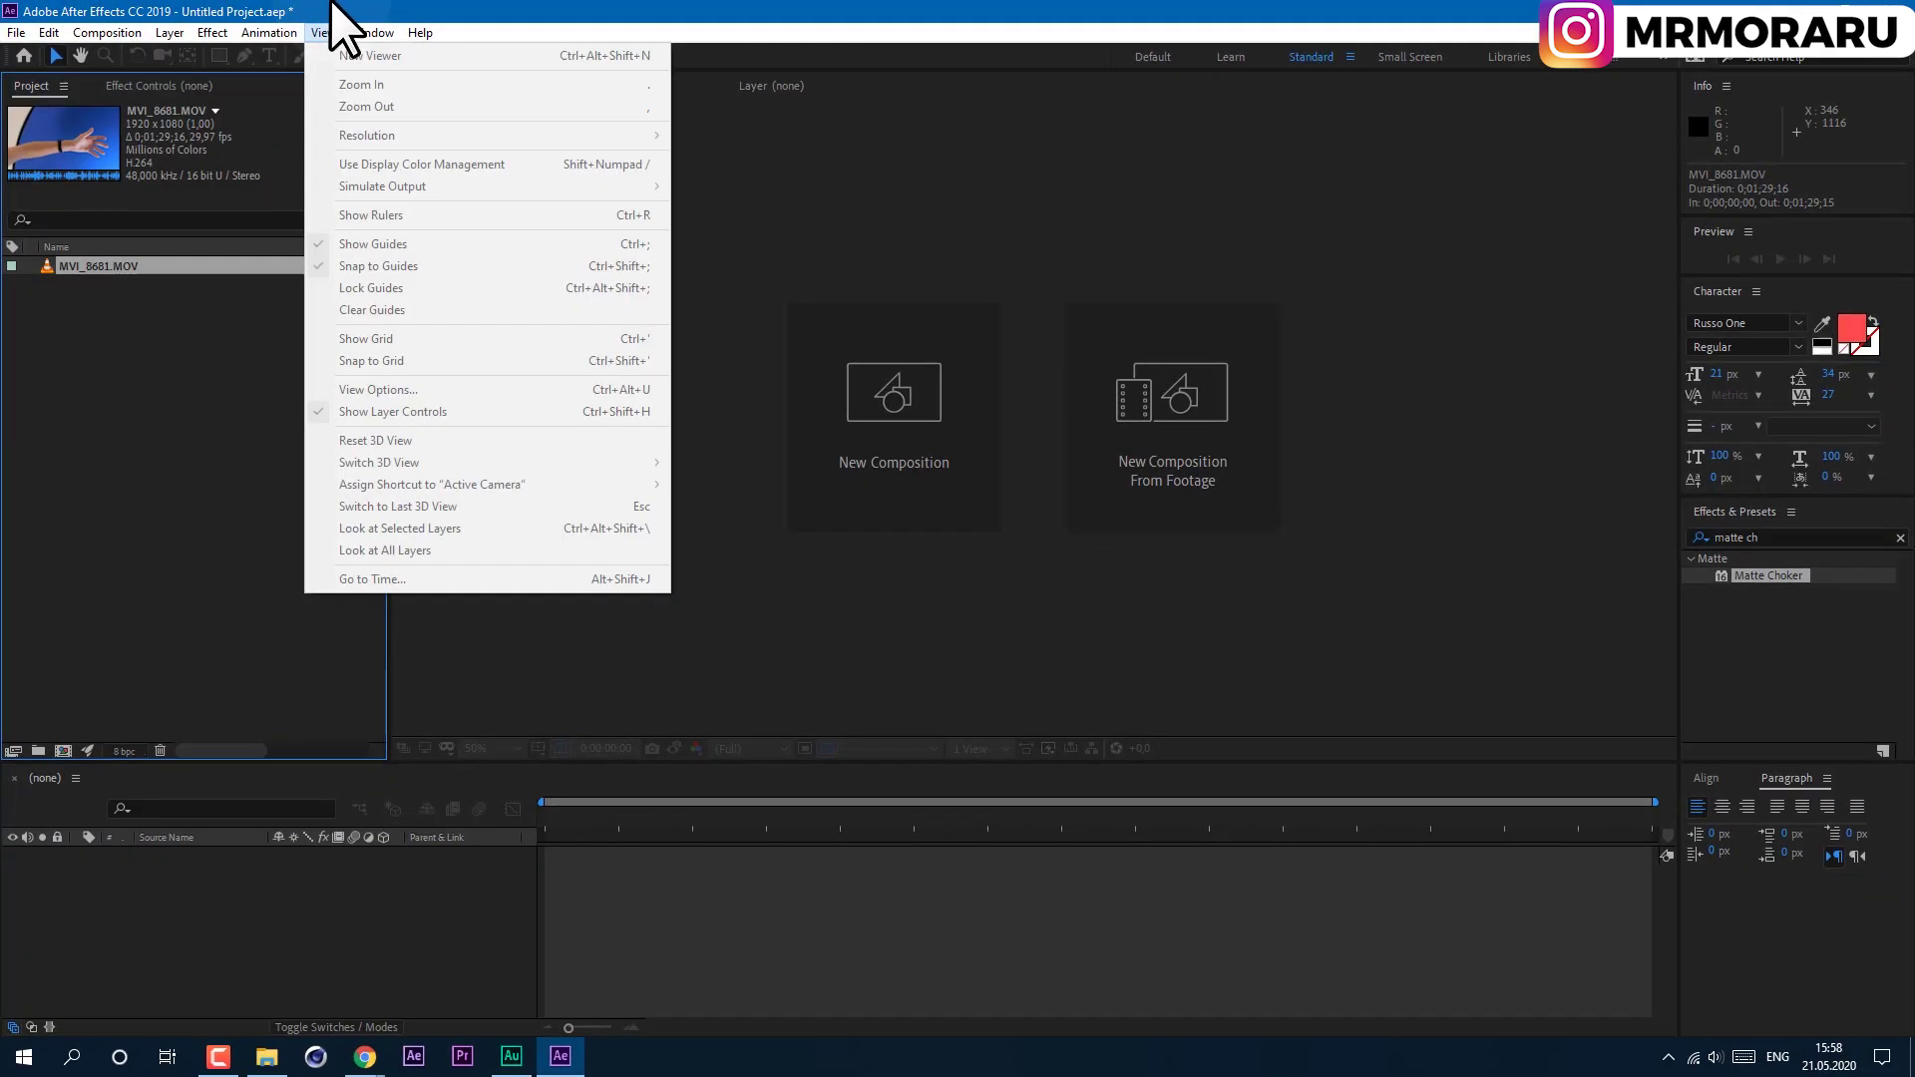
key(Escape)
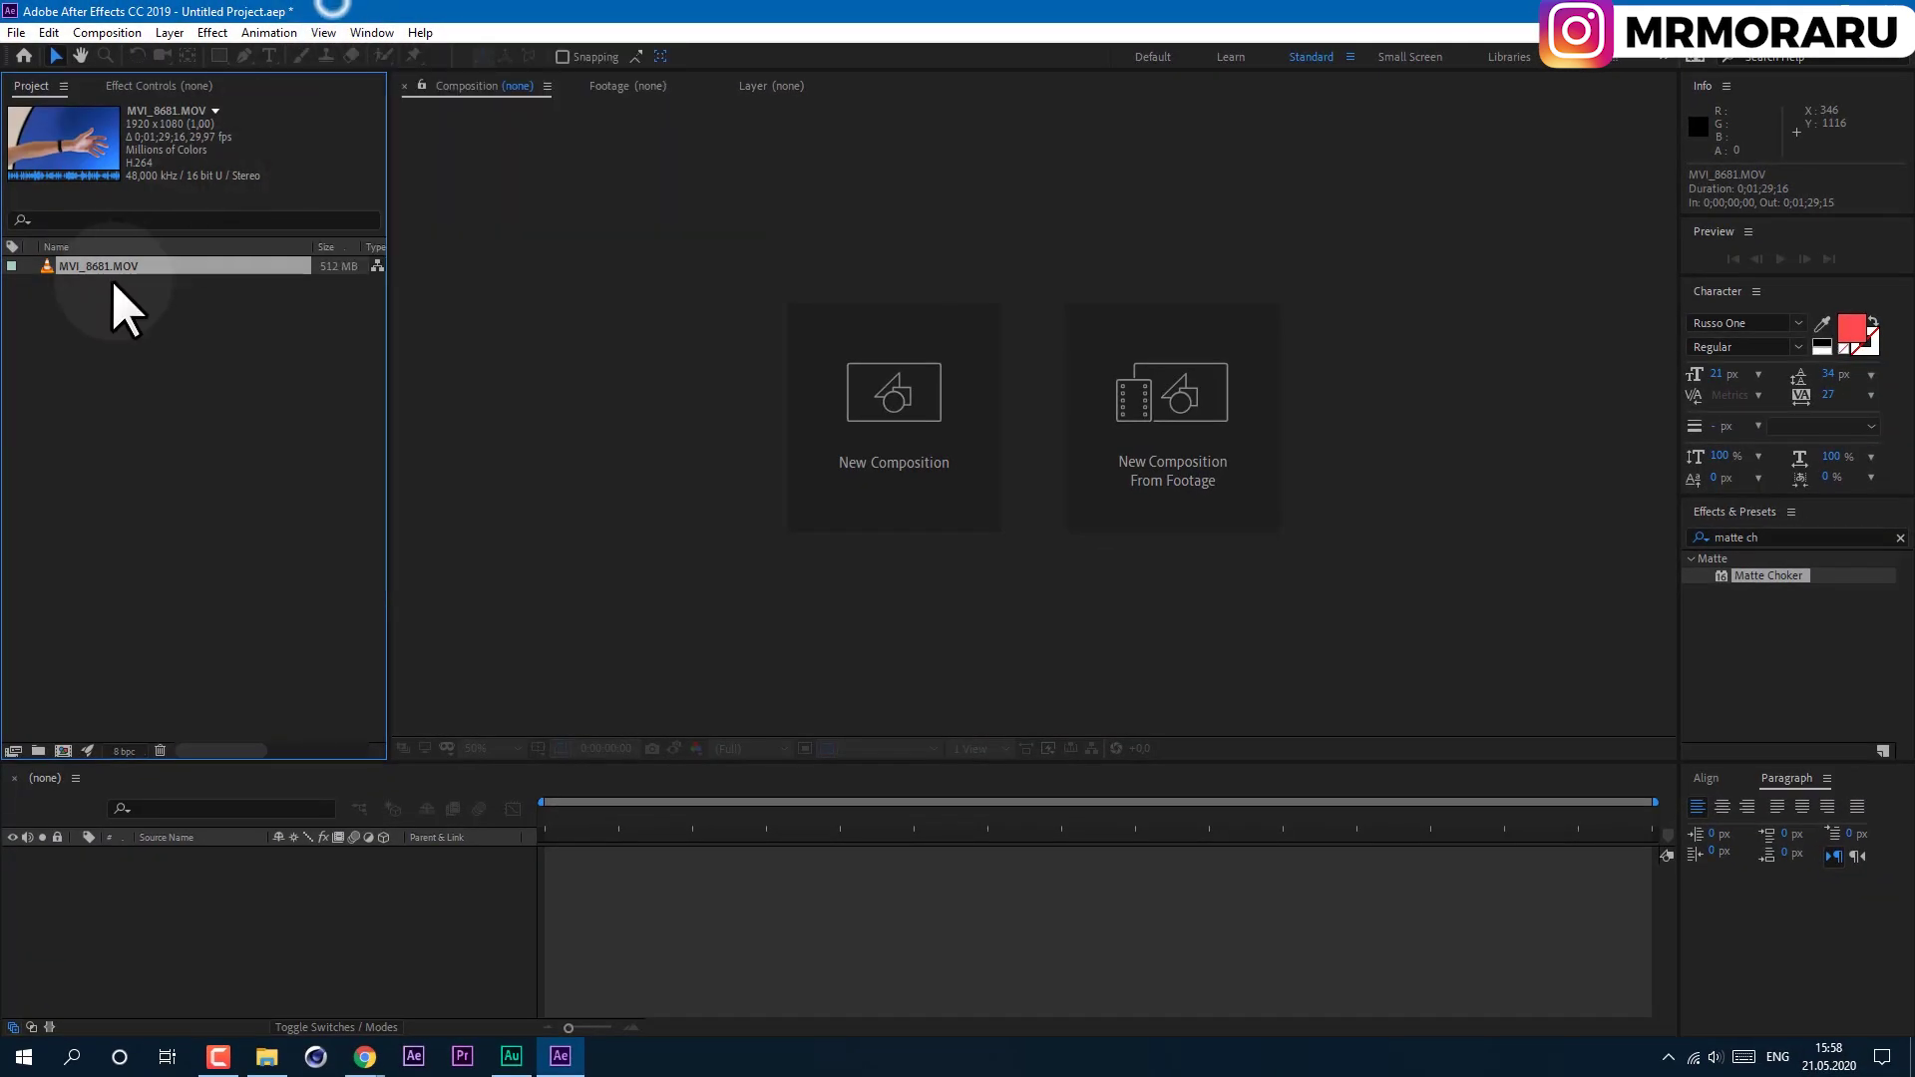
drag(131, 266, 62, 759)
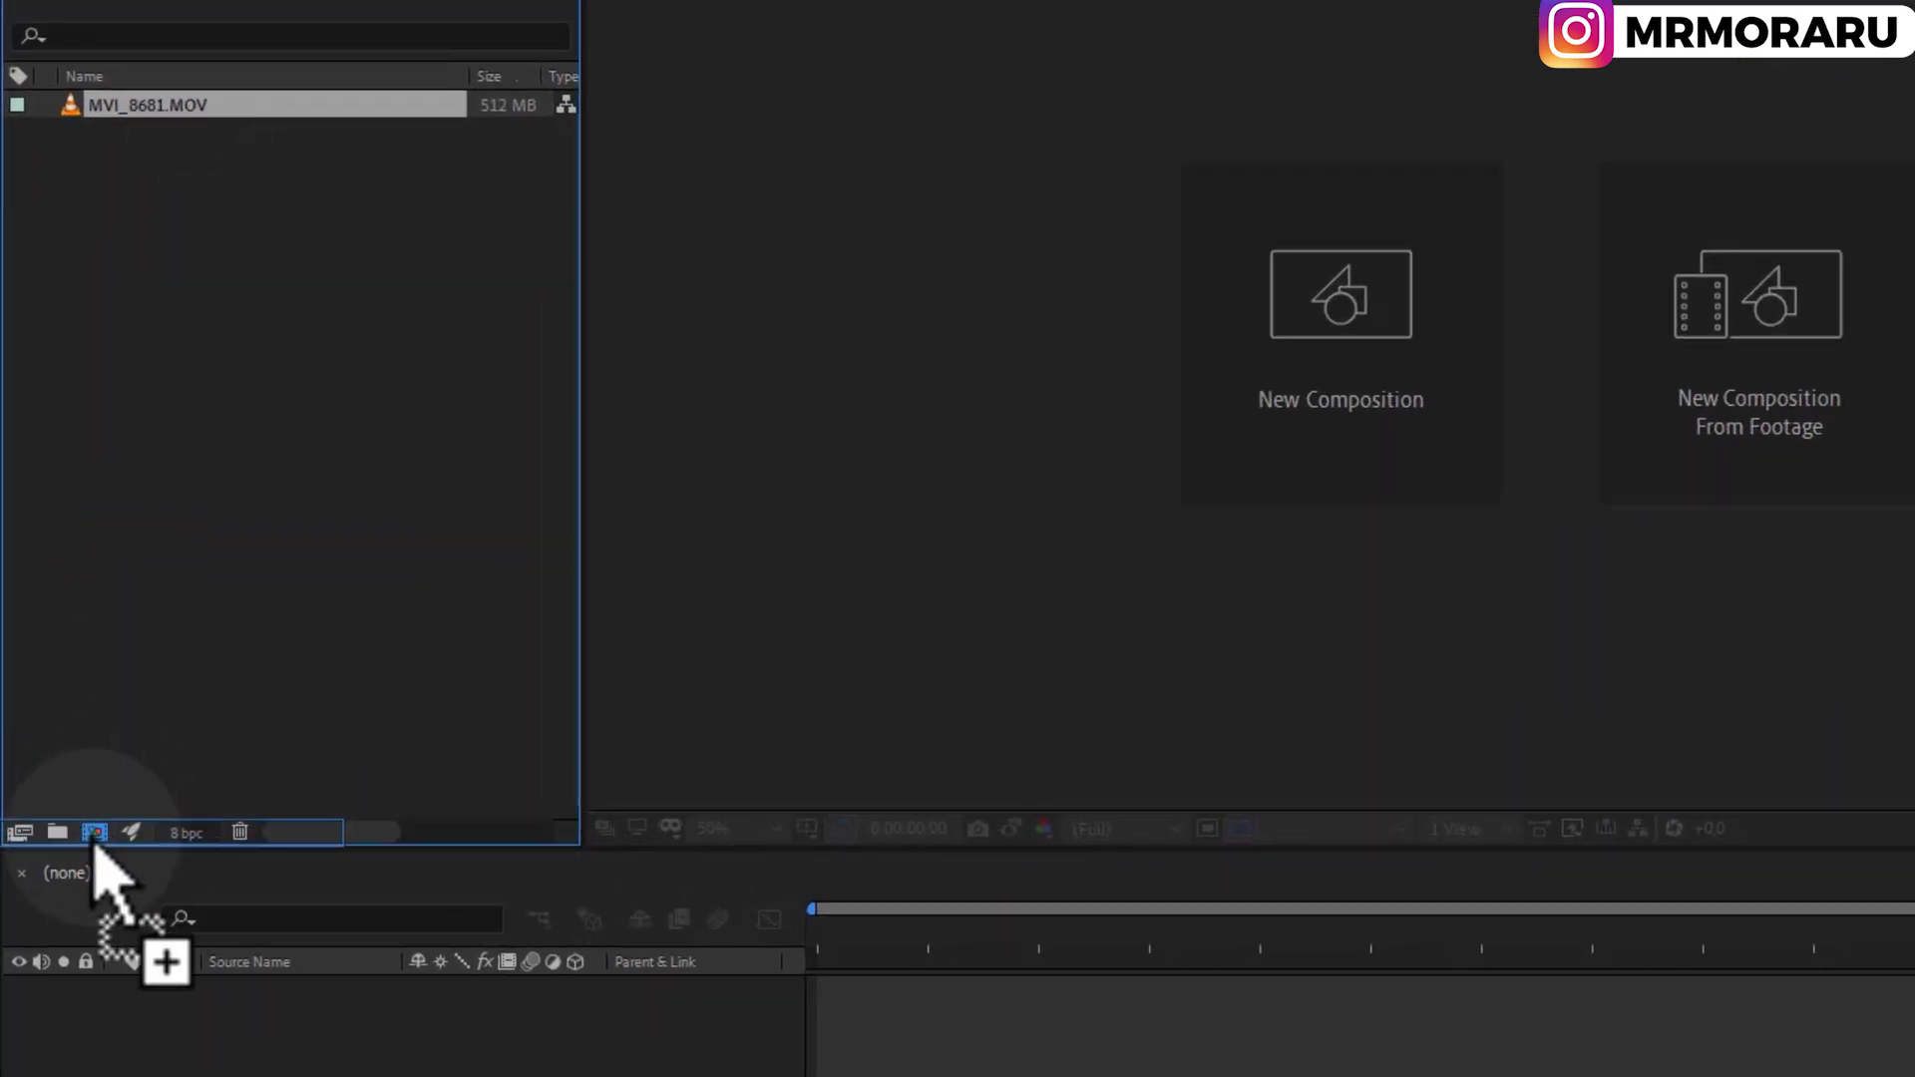
drag(94, 840, 94, 840)
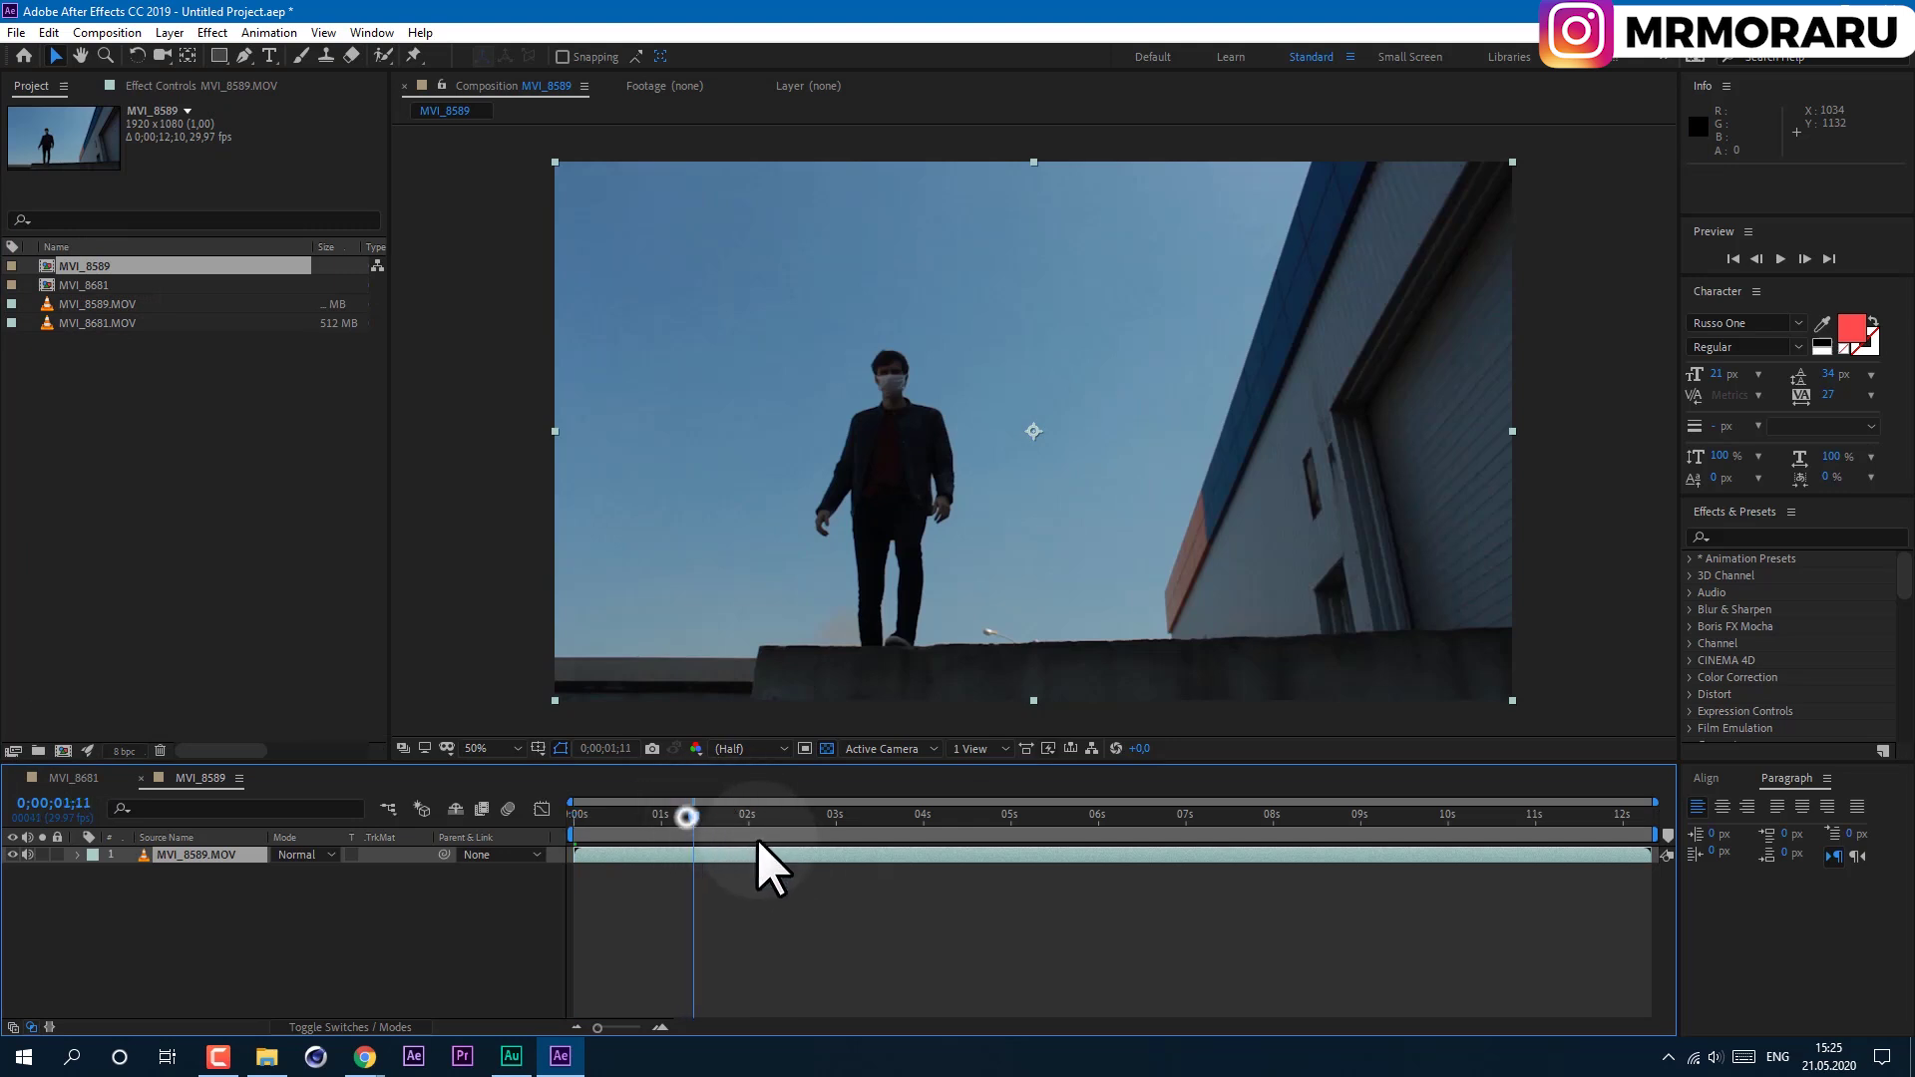
At 0;00;01;04, draw a rectangle mask over the upper frame, excluding the bottom.
key(space)
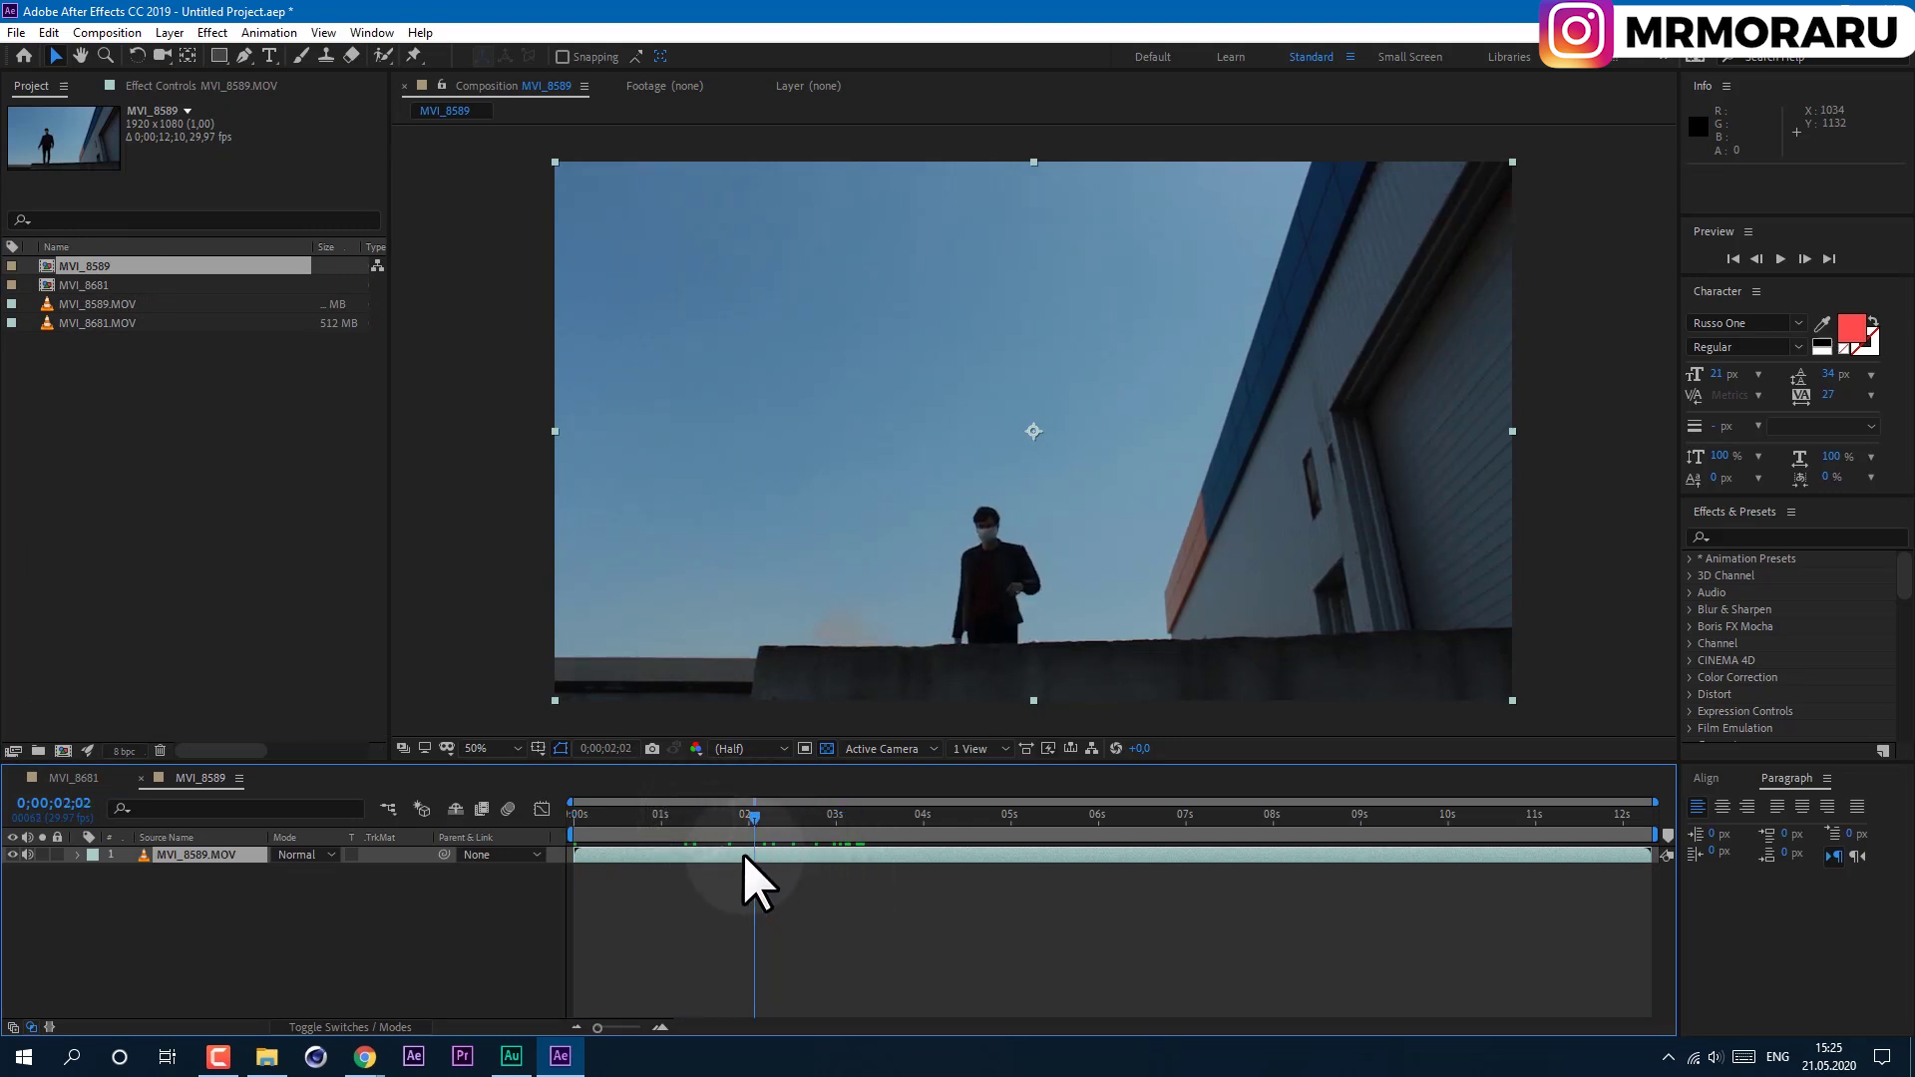
drag(744, 855, 672, 872)
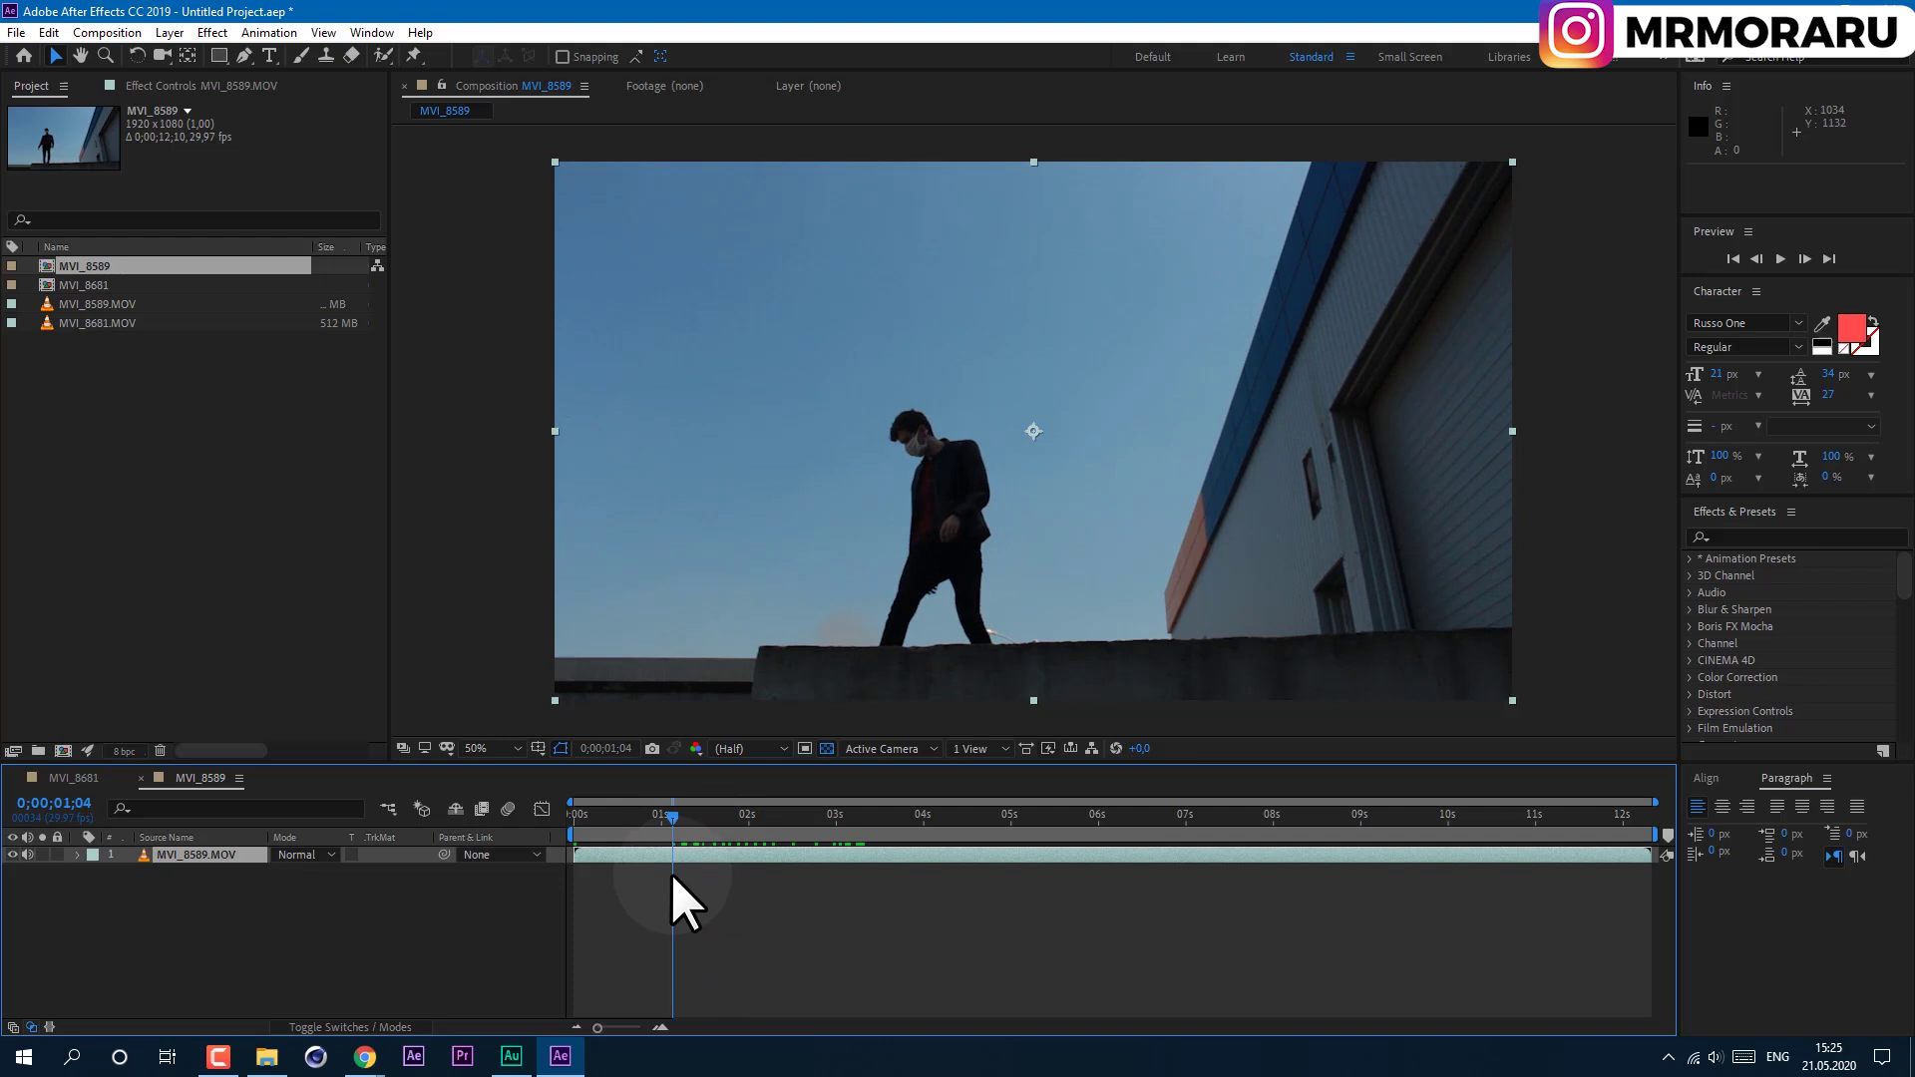
click(219, 56)
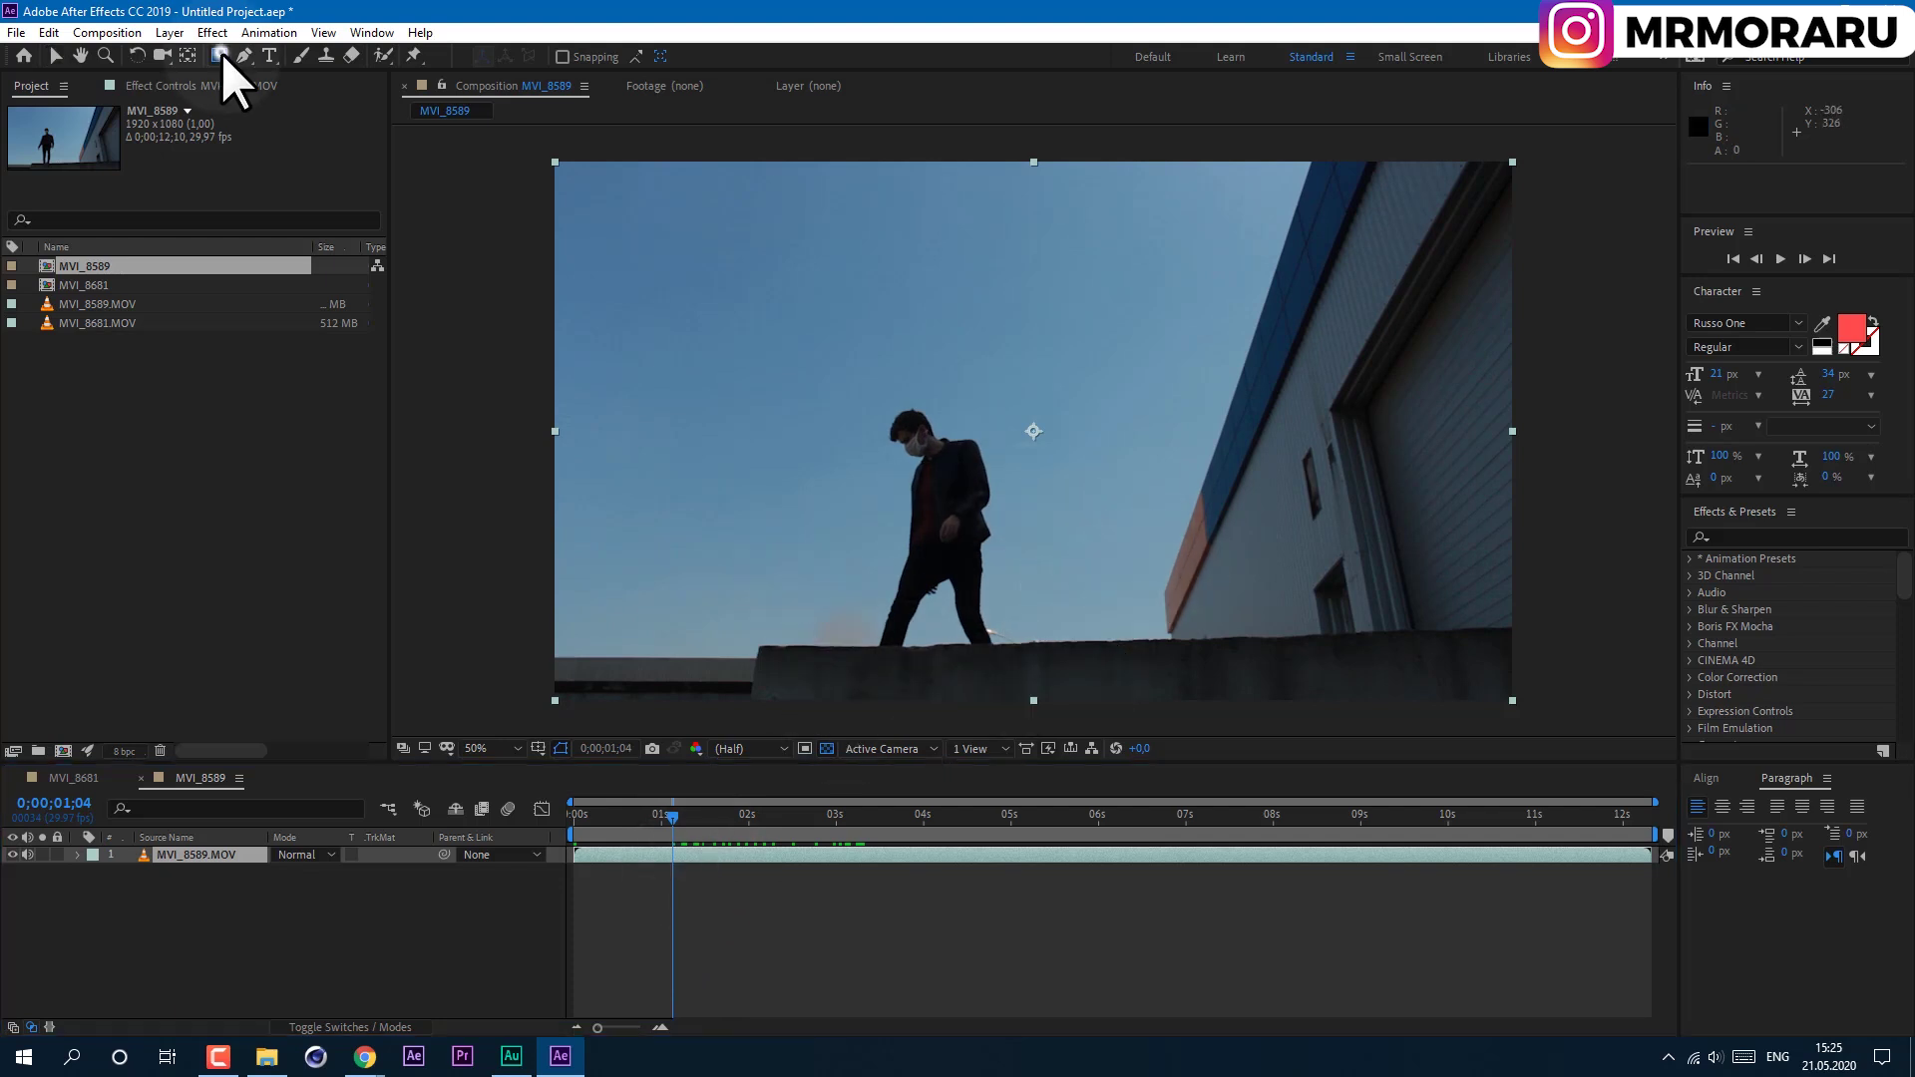
drag(513, 145, 1535, 618)
drag(1624, 659, 1586, 635)
Apply the Keylight + Spill Suppressor preset, found by searching 'key', to the layer.
click(1796, 537)
text(key)
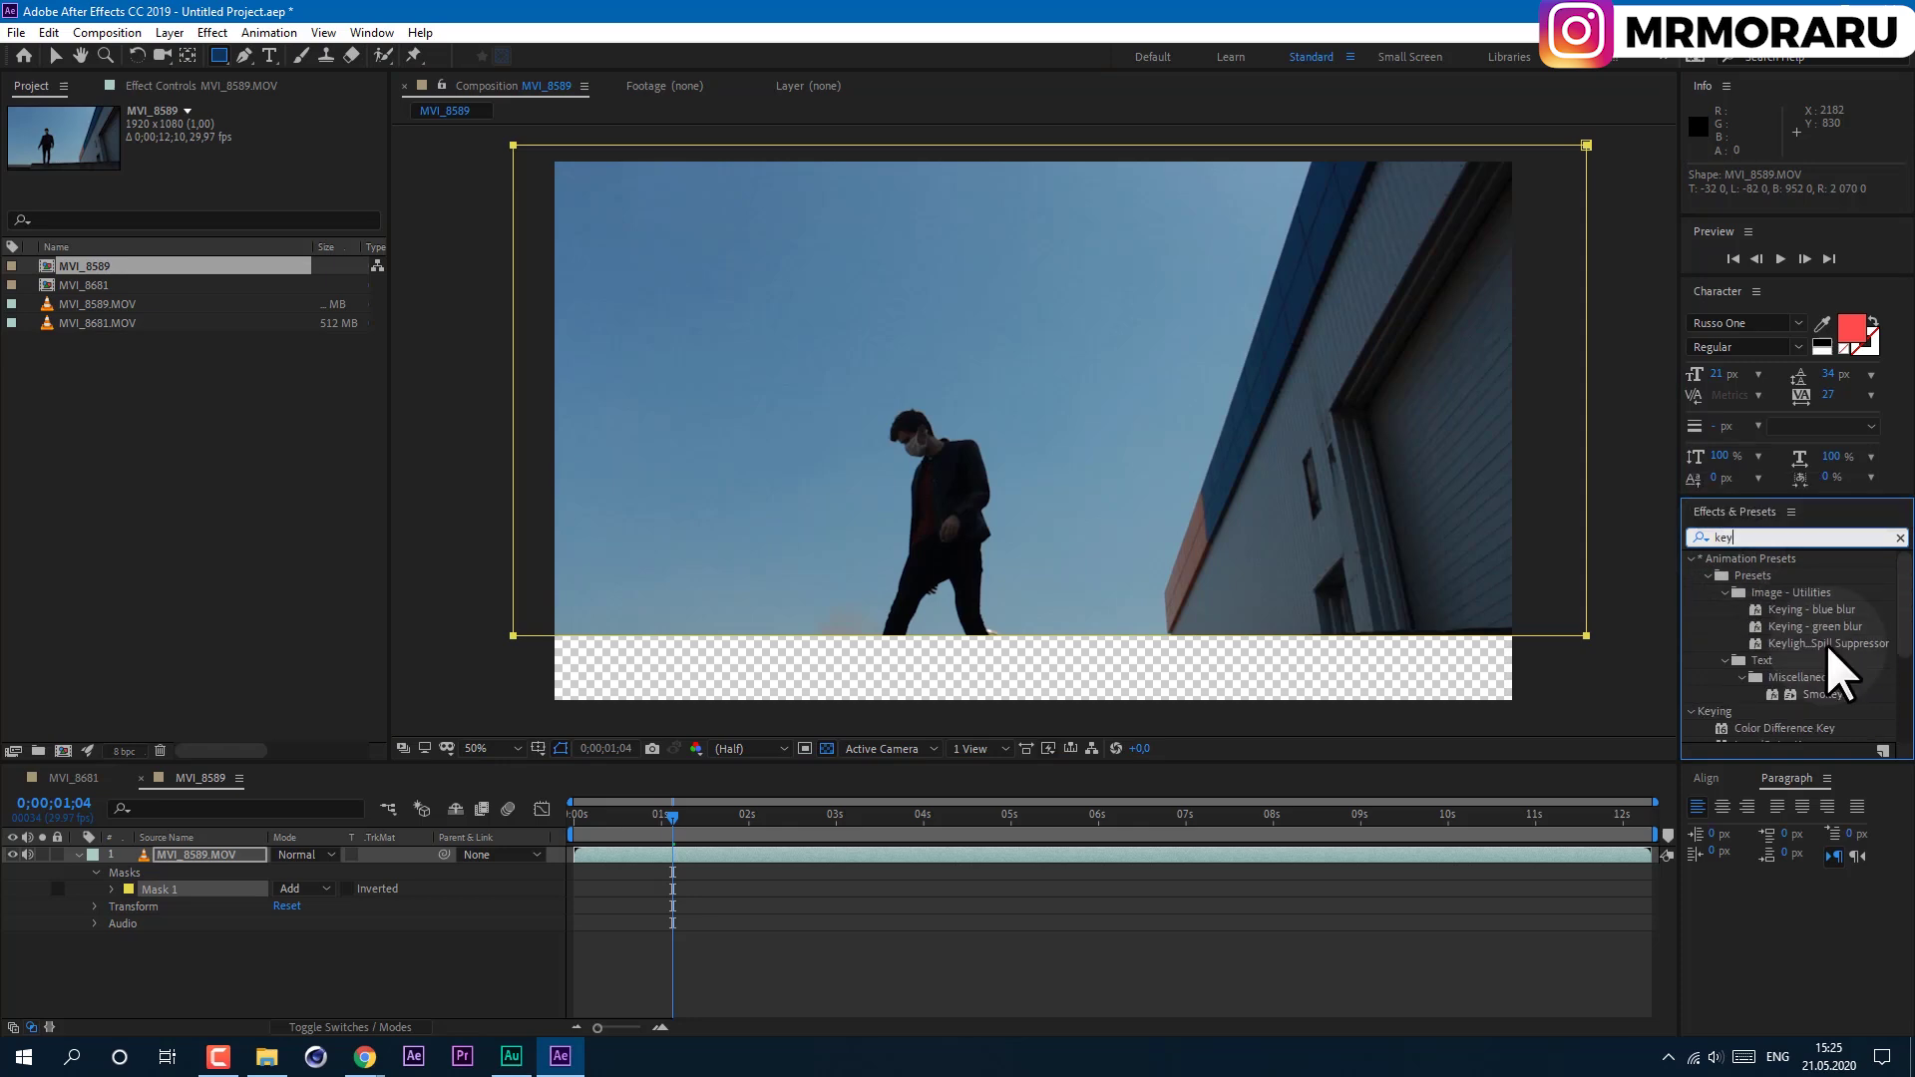
drag(1828, 643, 1746, 641)
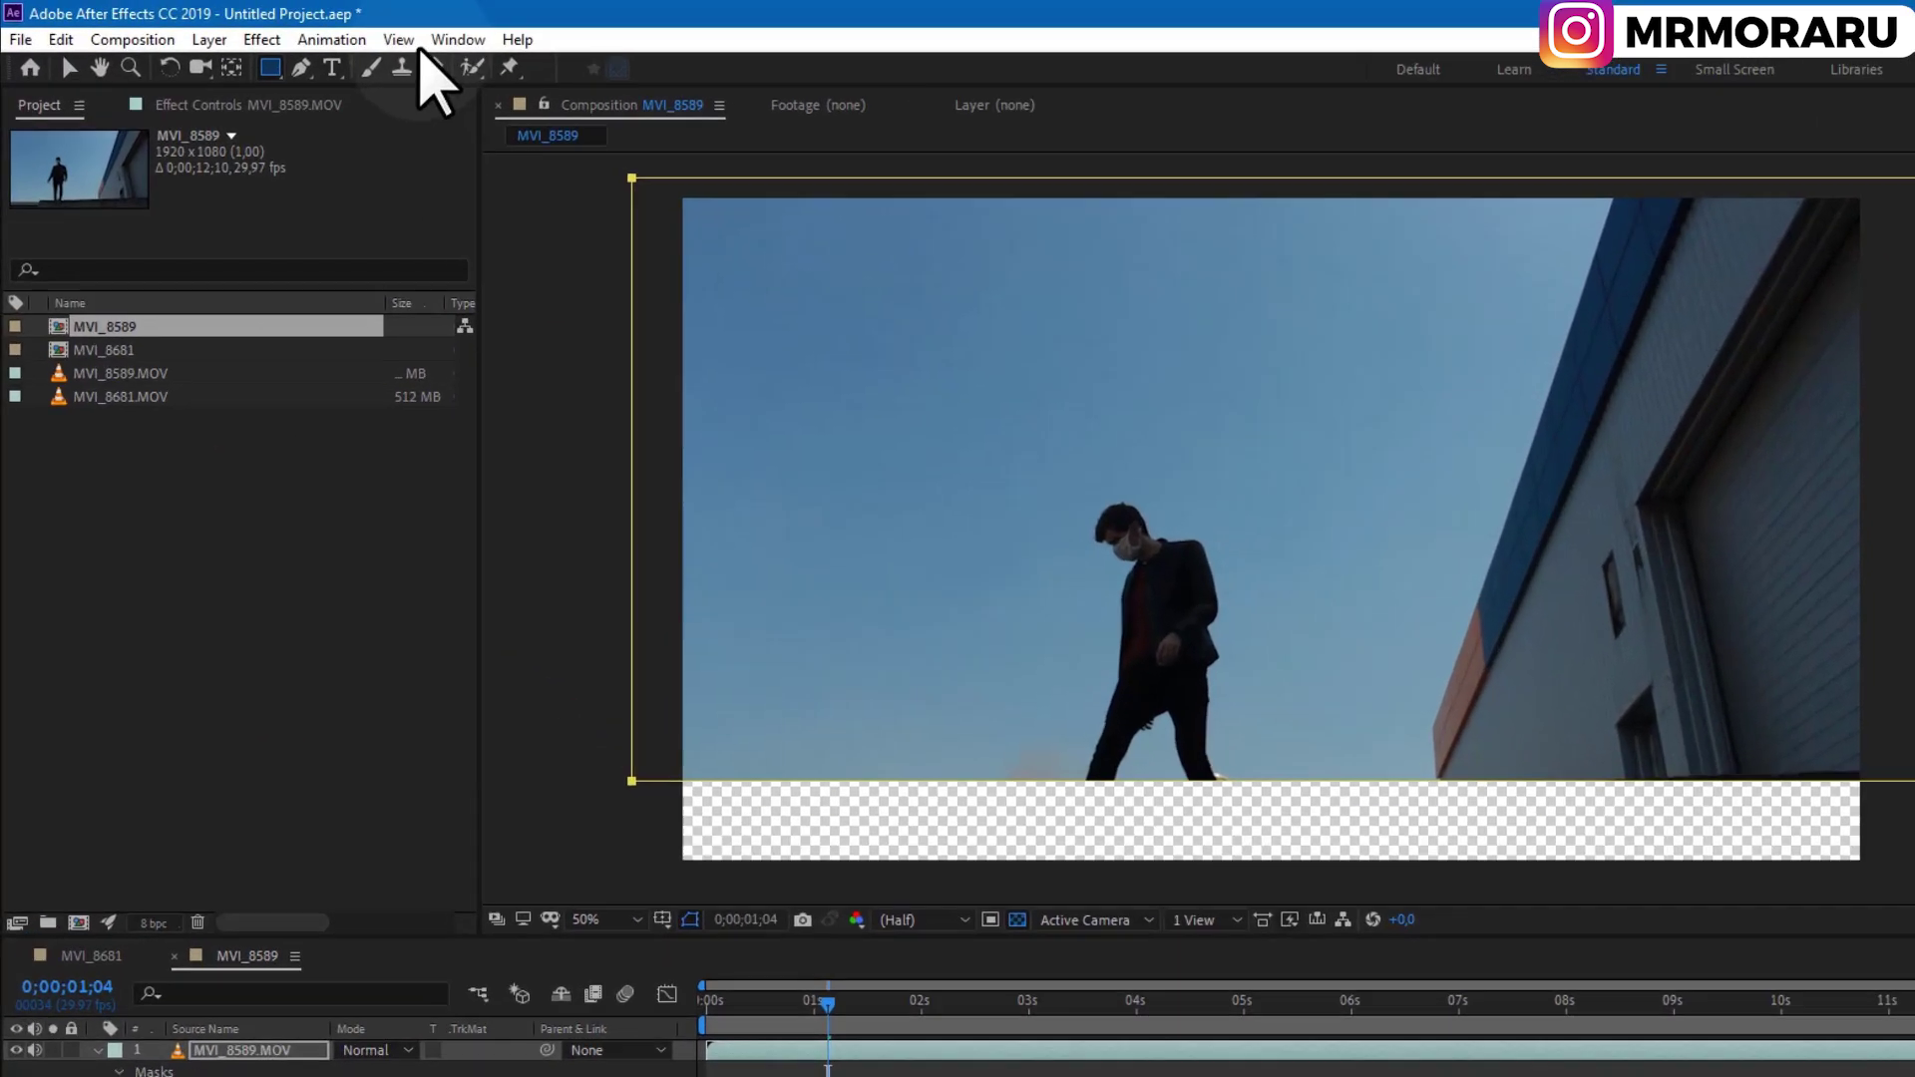
click(458, 39)
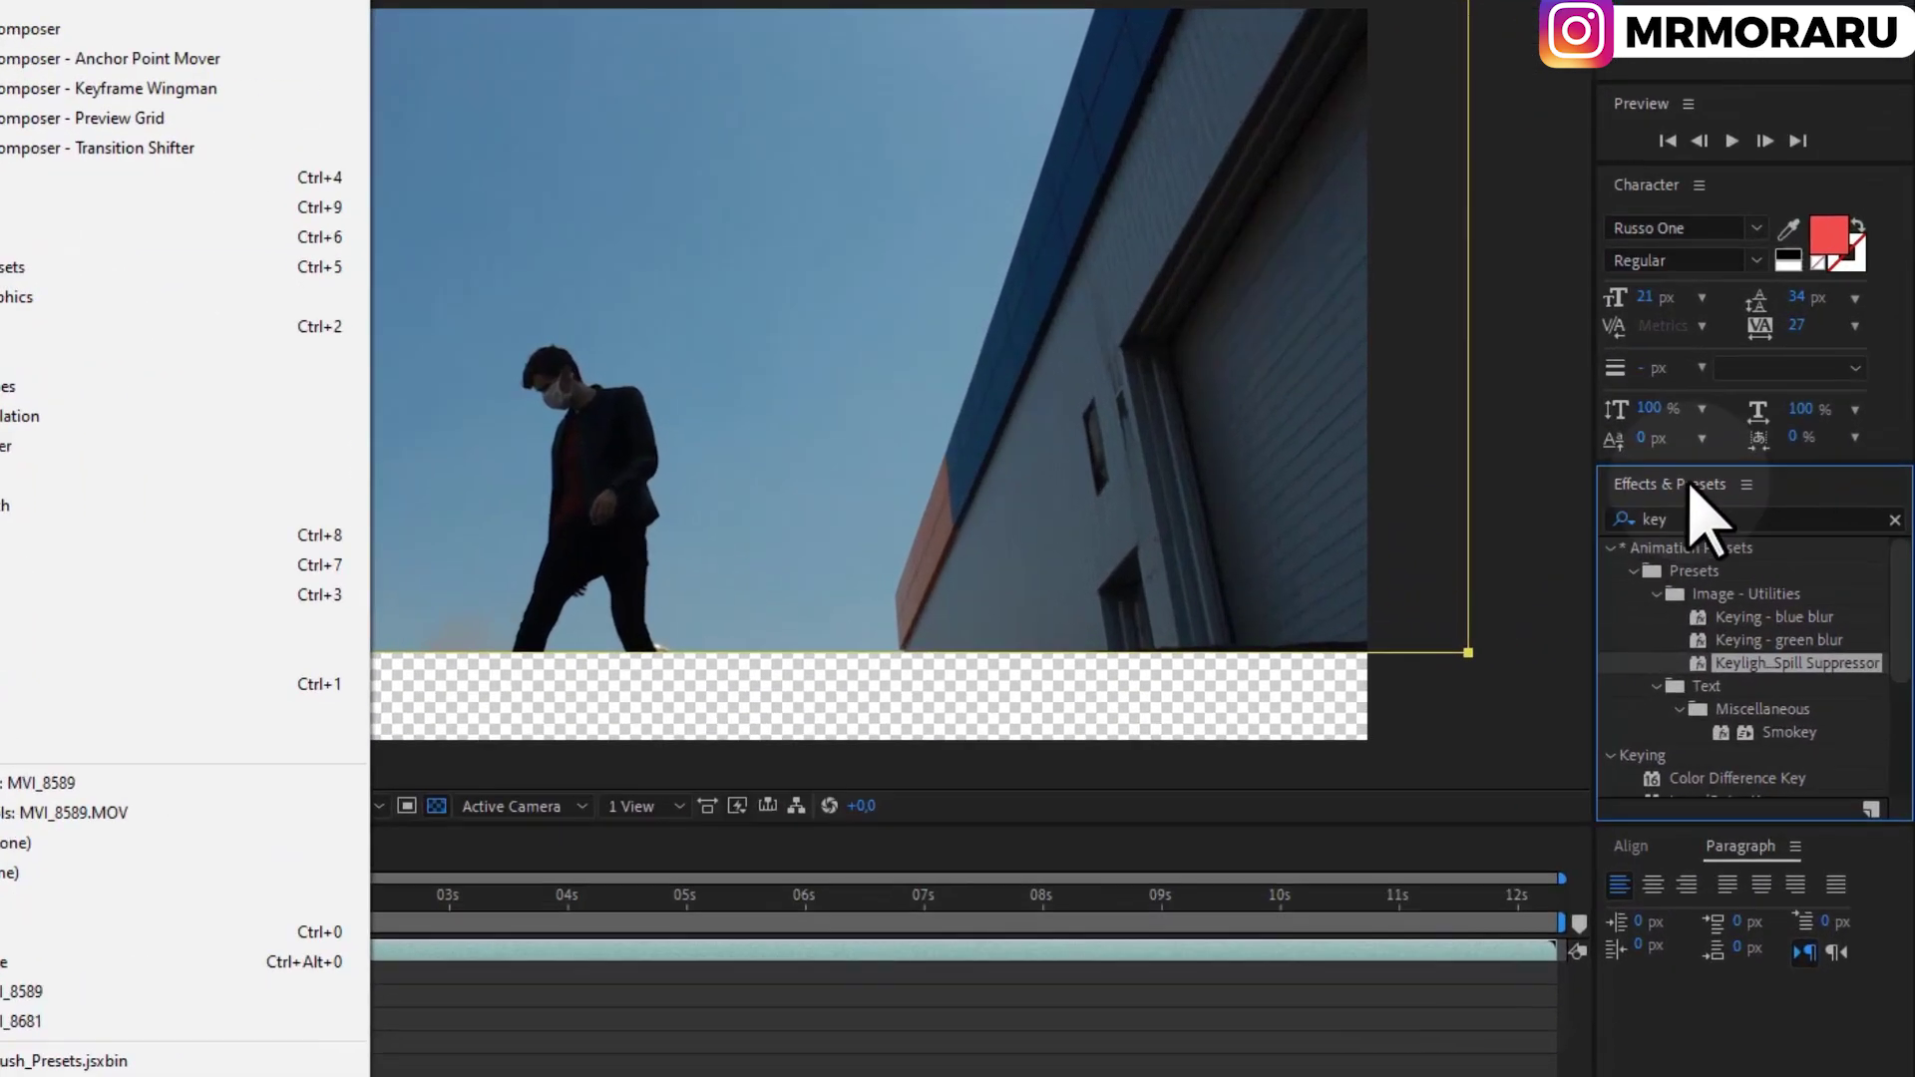
click(1653, 484)
click(1661, 511)
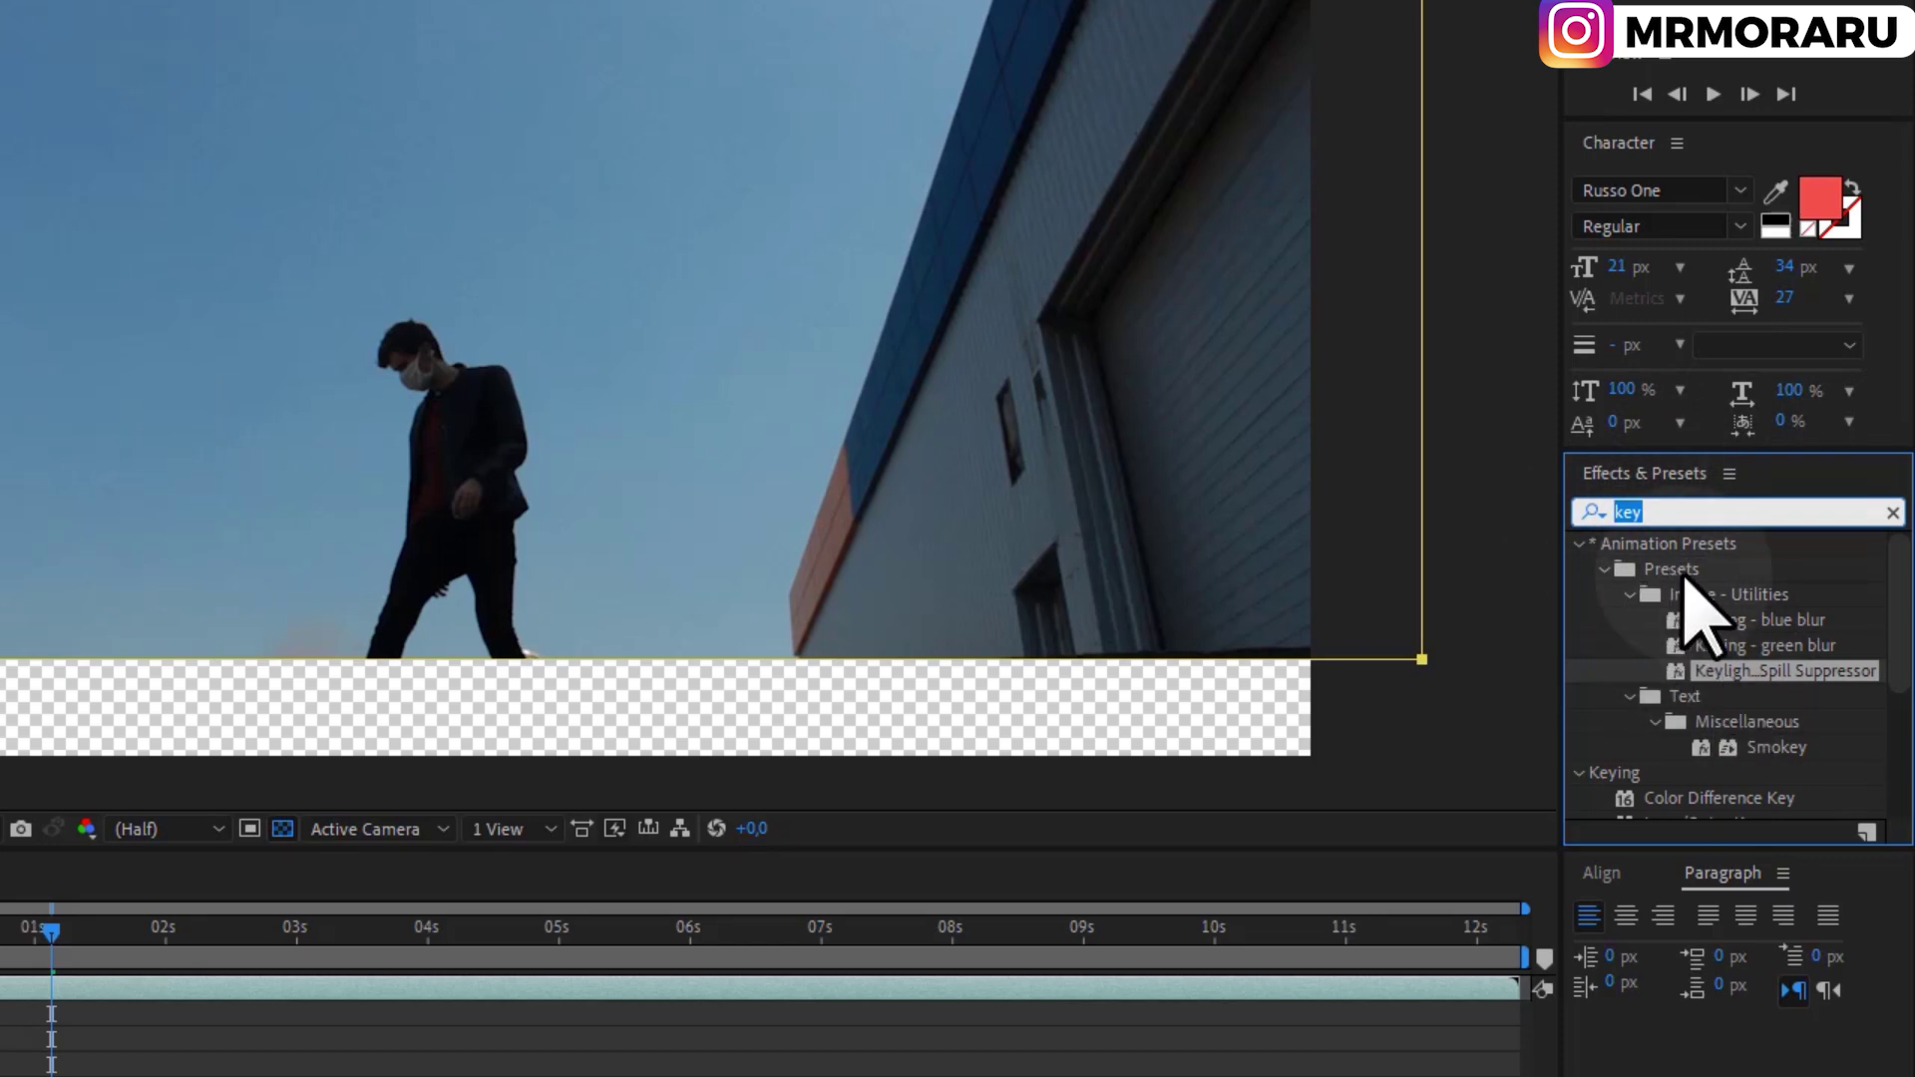
double_click(1784, 669)
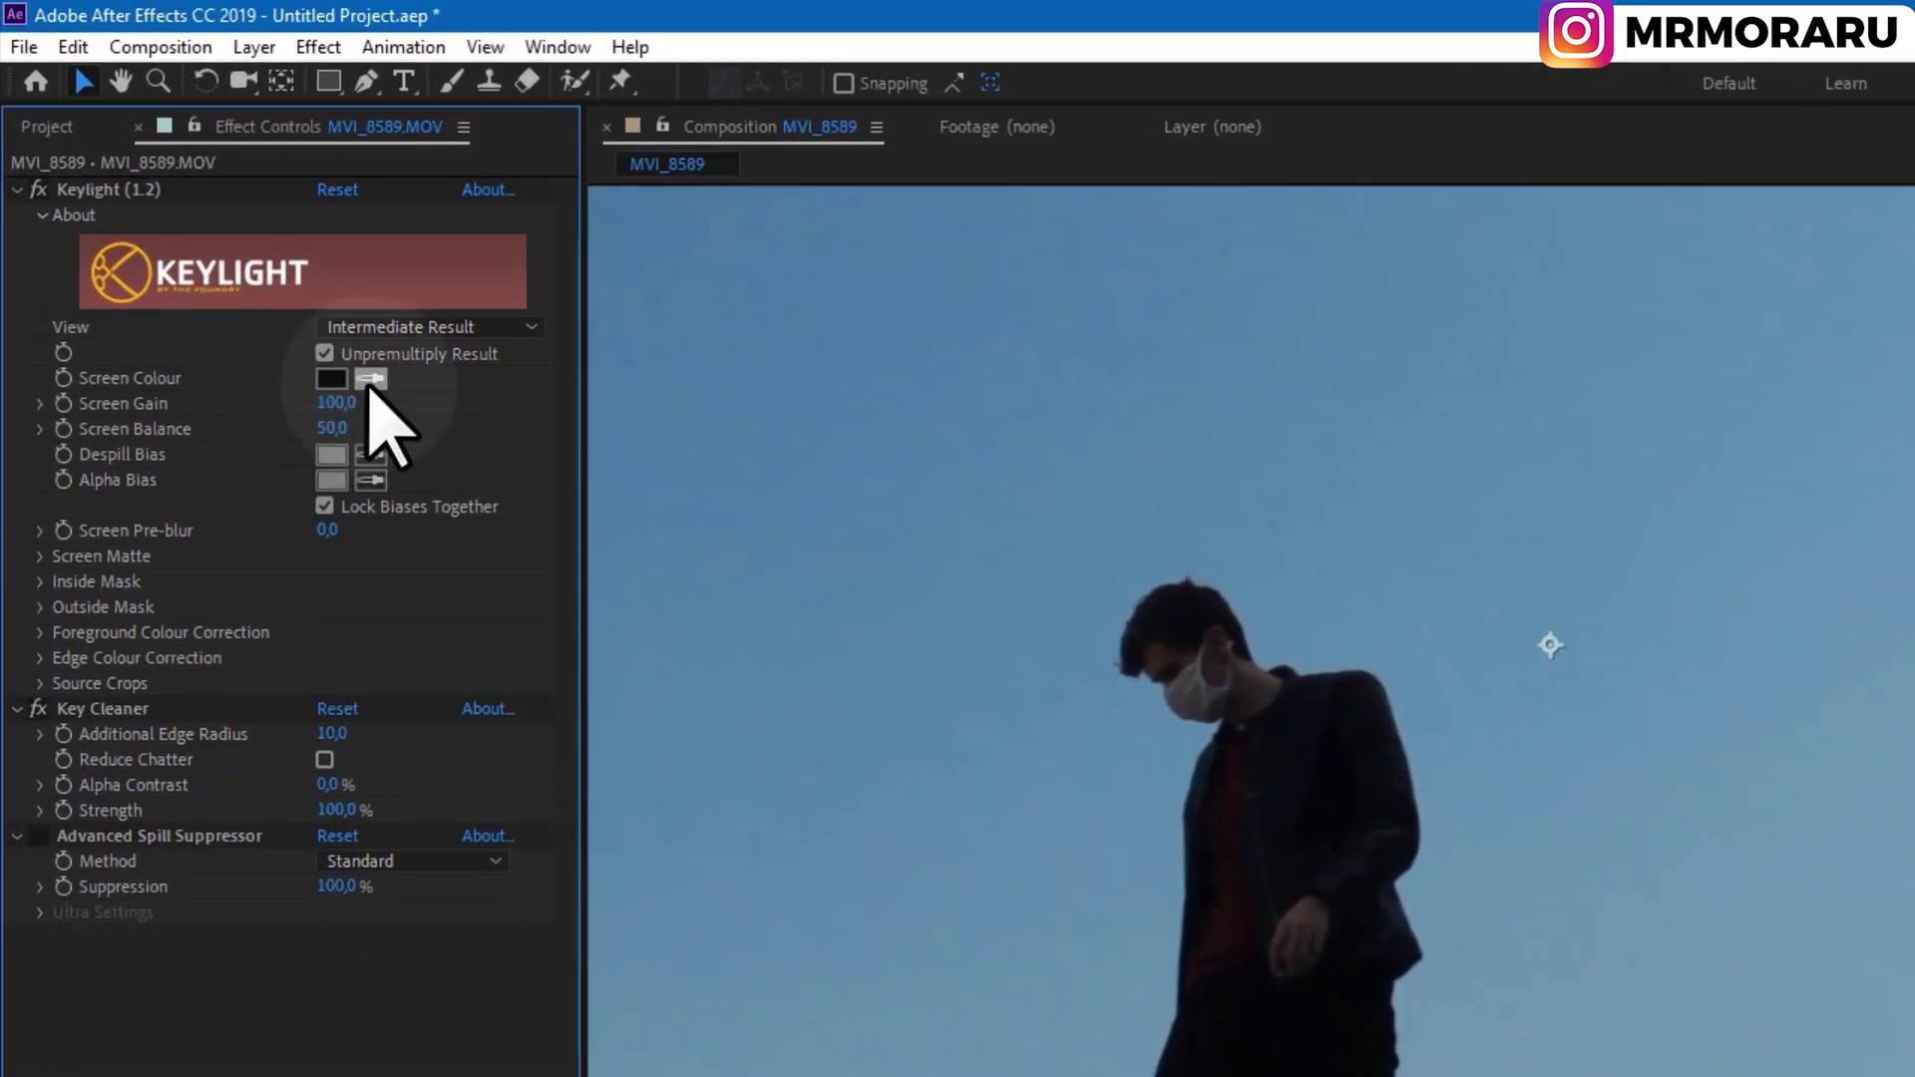
Eyedrop the sky as Screen Colour; set Screen Gain 154, Screen Balance 13, Clip White 13.
click(371, 381)
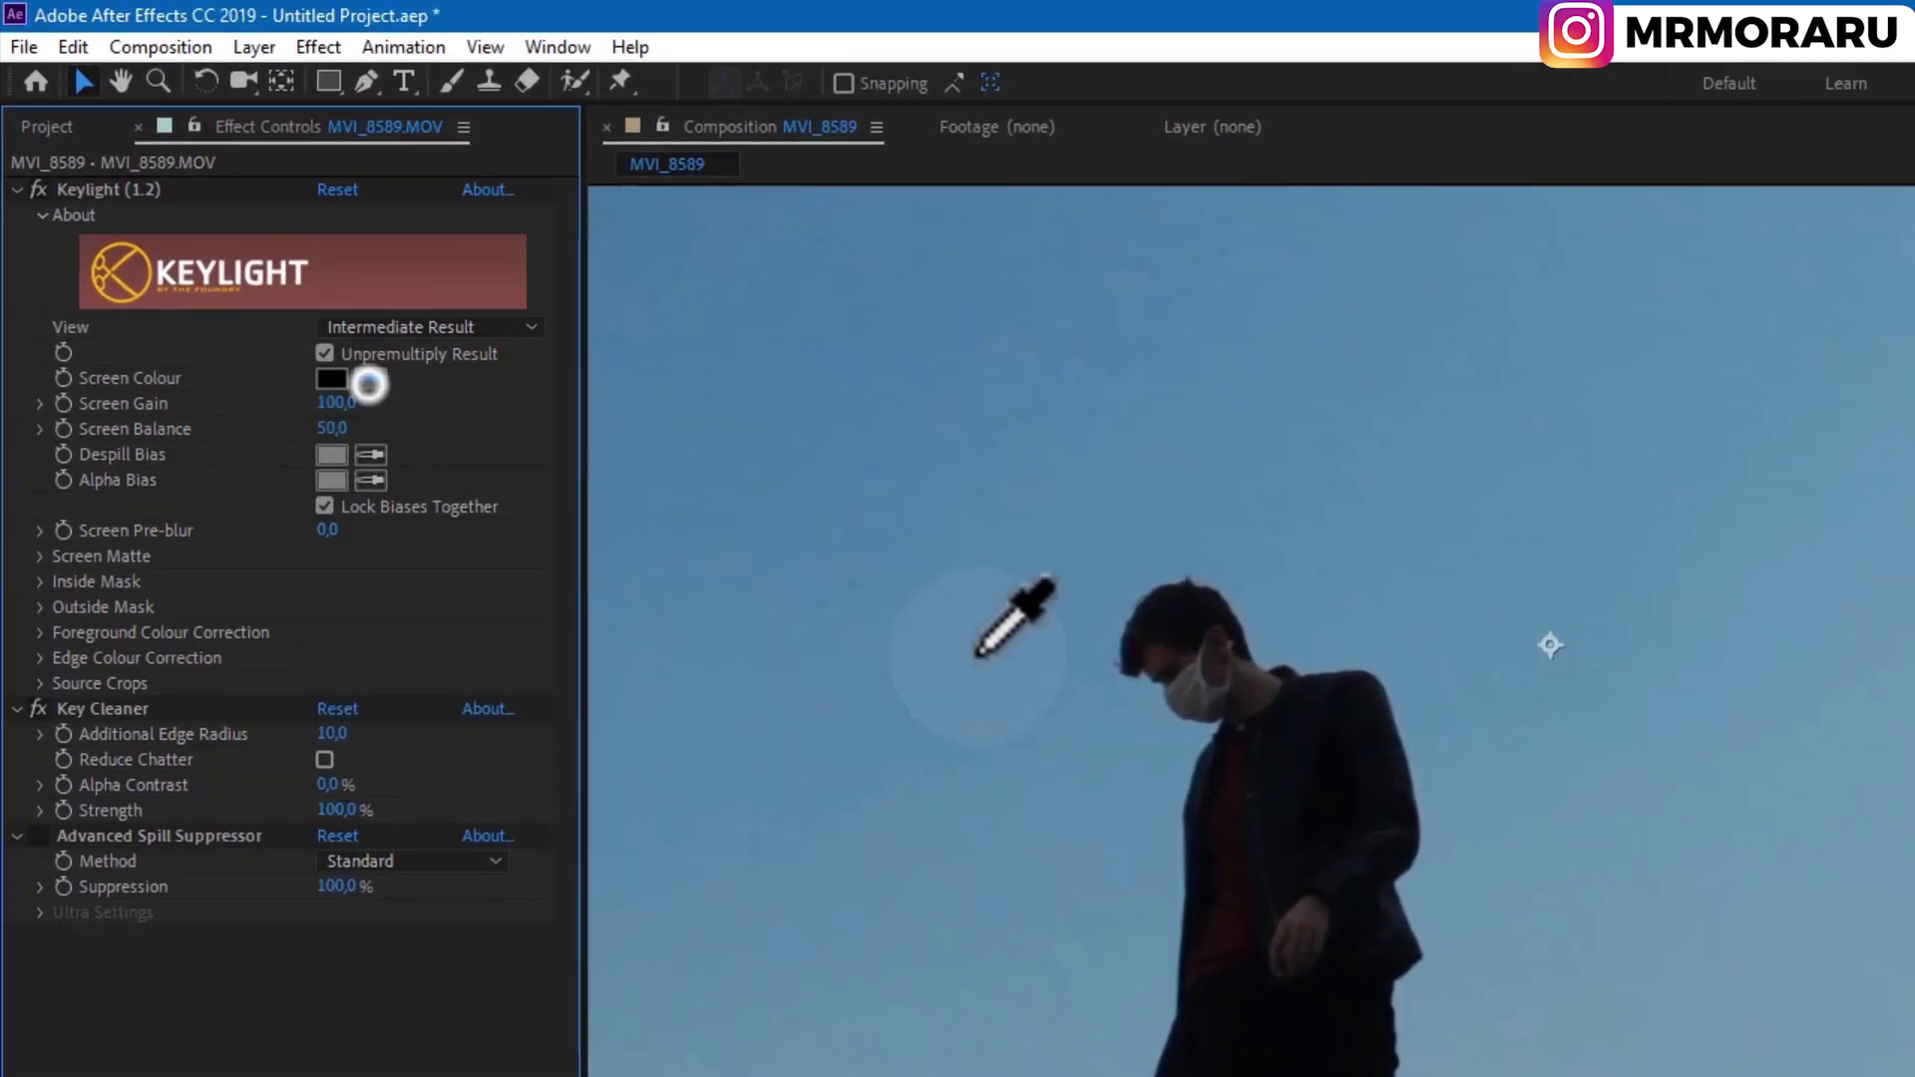
click(1036, 678)
drag(332, 403, 253, 429)
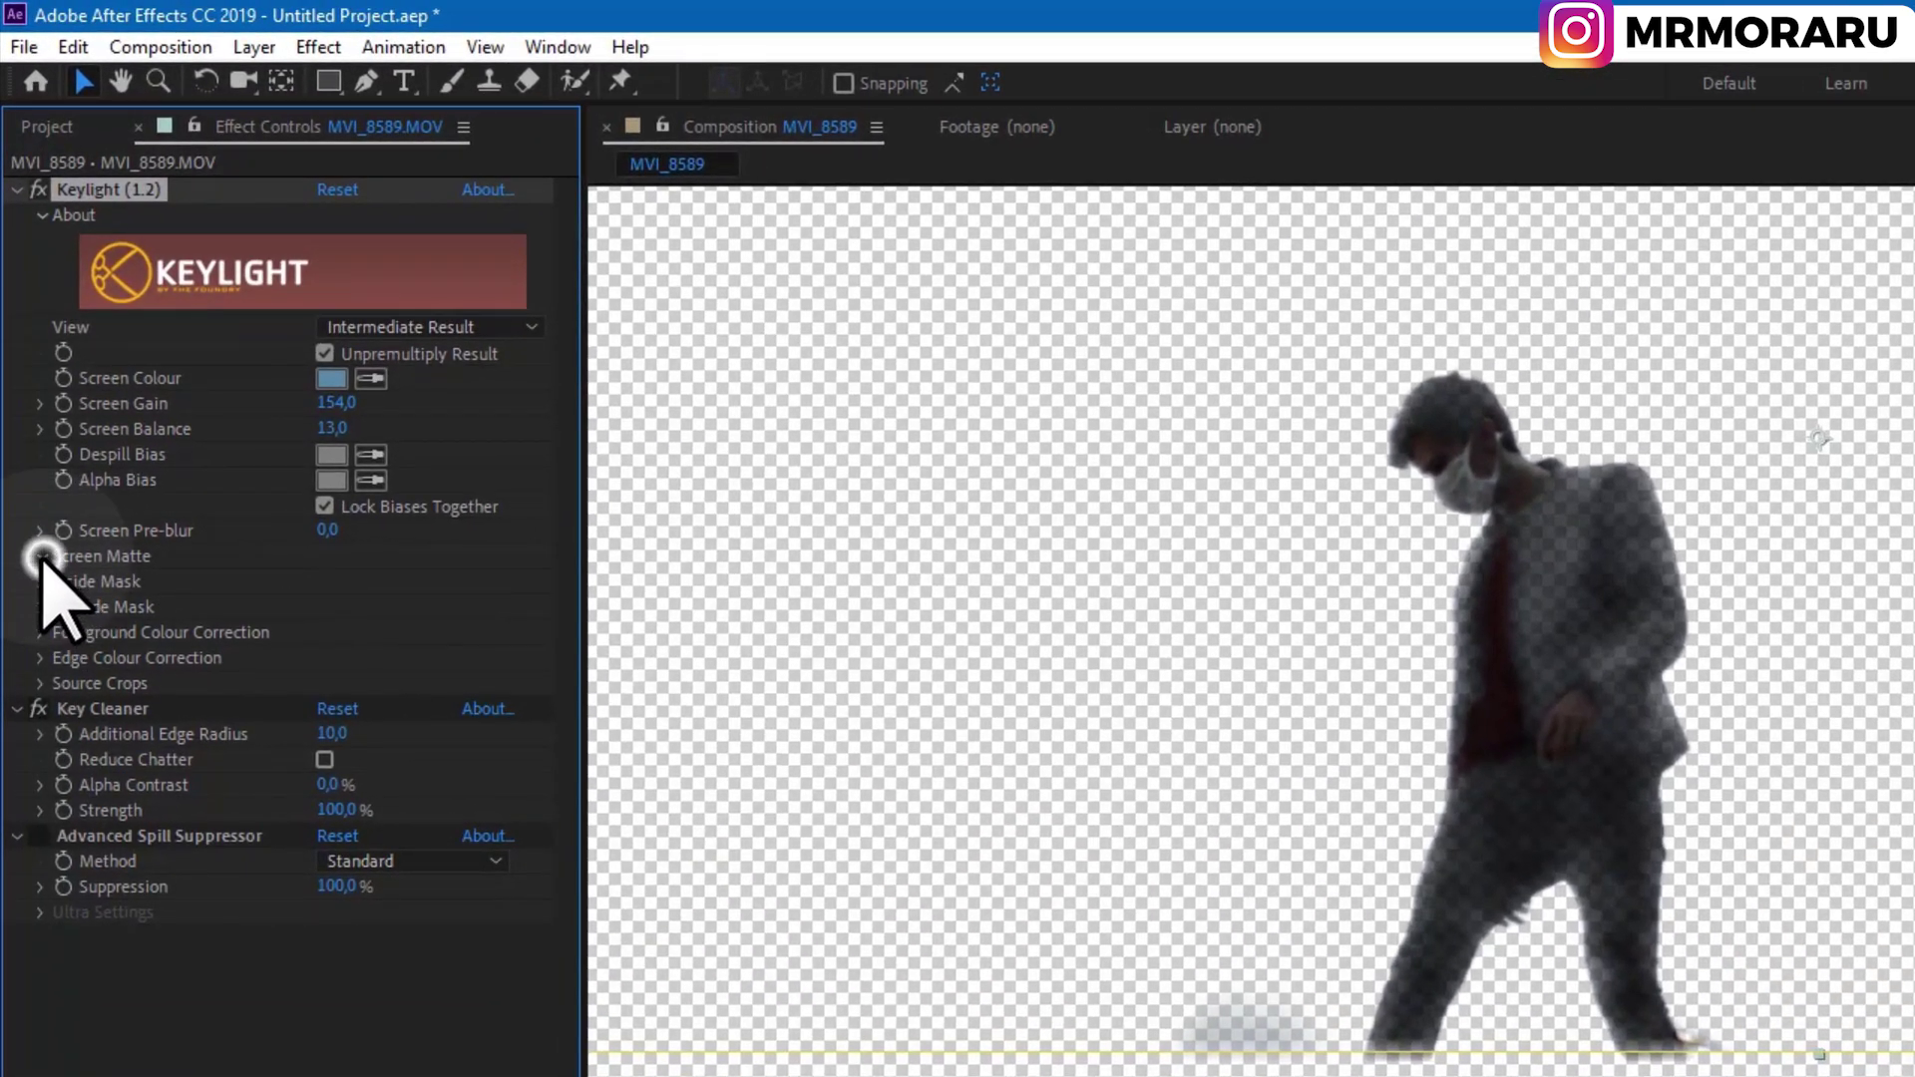
click(42, 556)
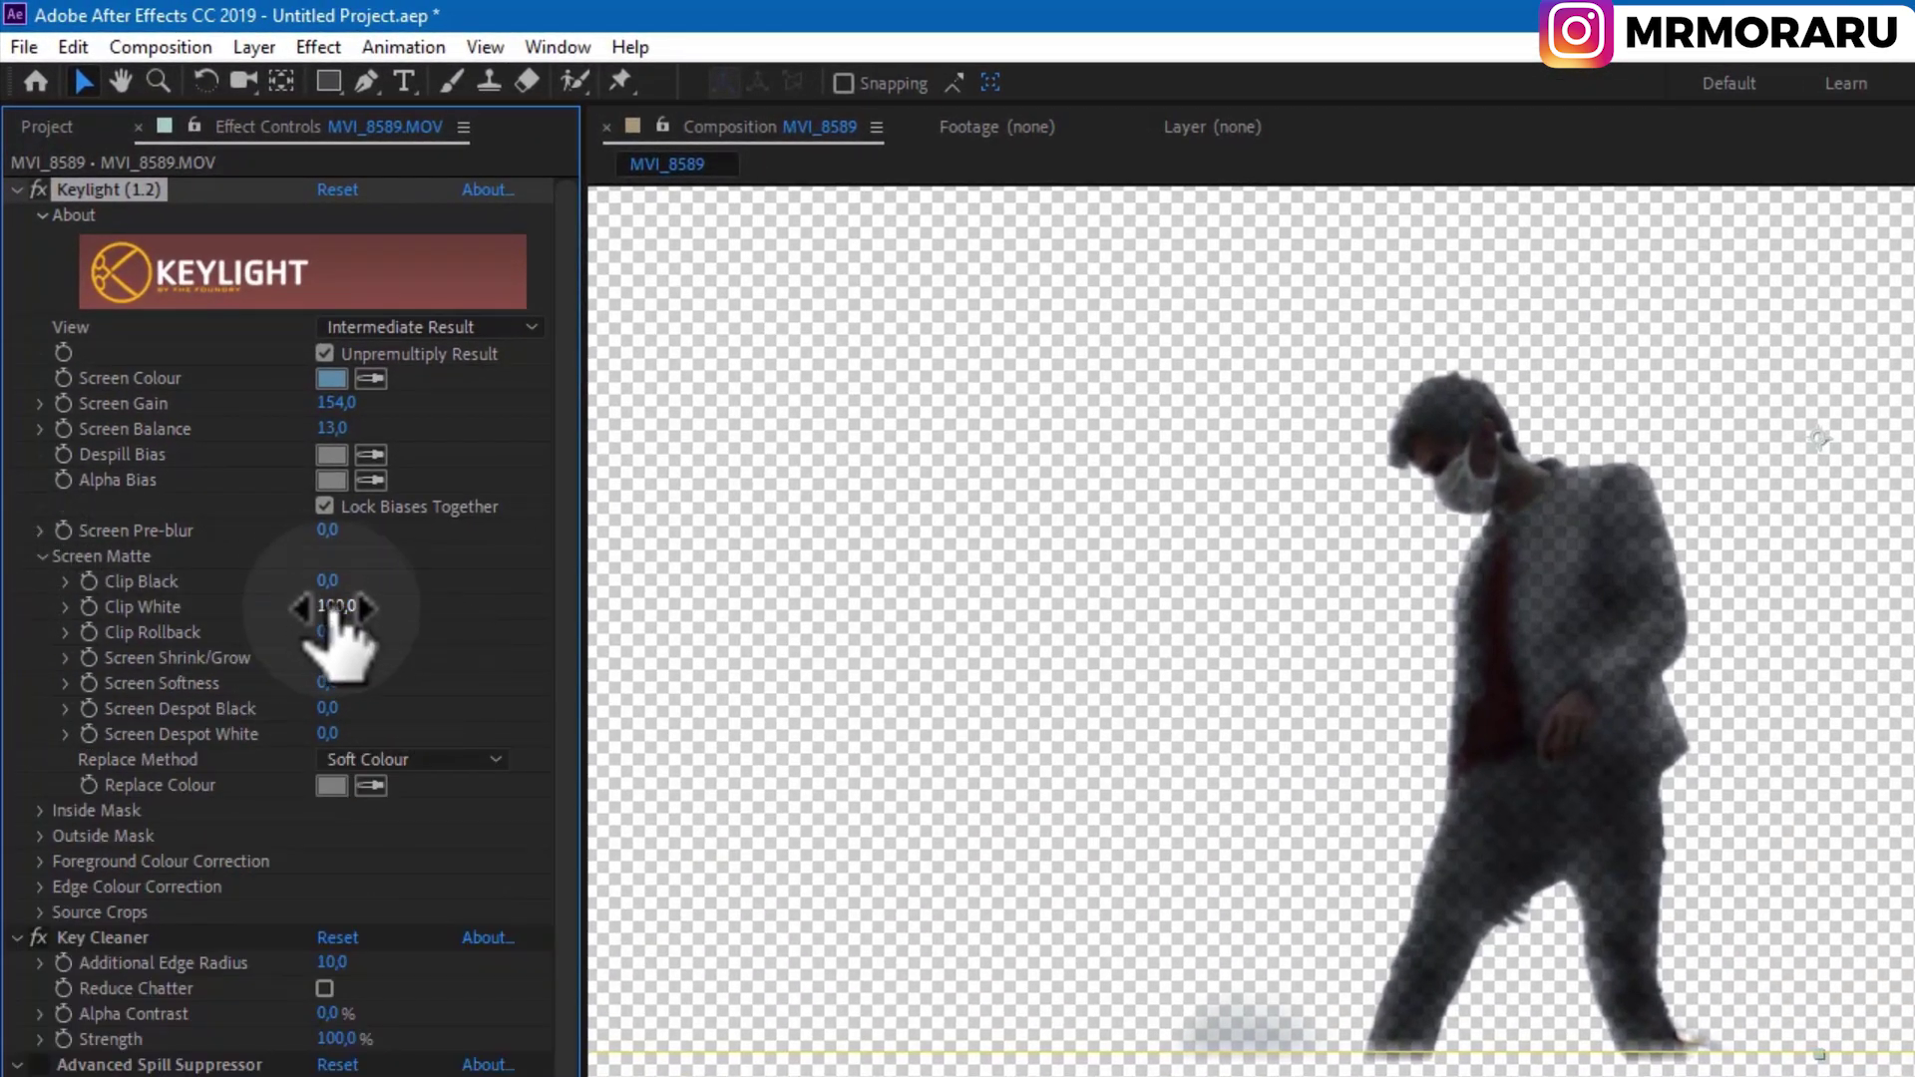
drag(328, 610, 283, 603)
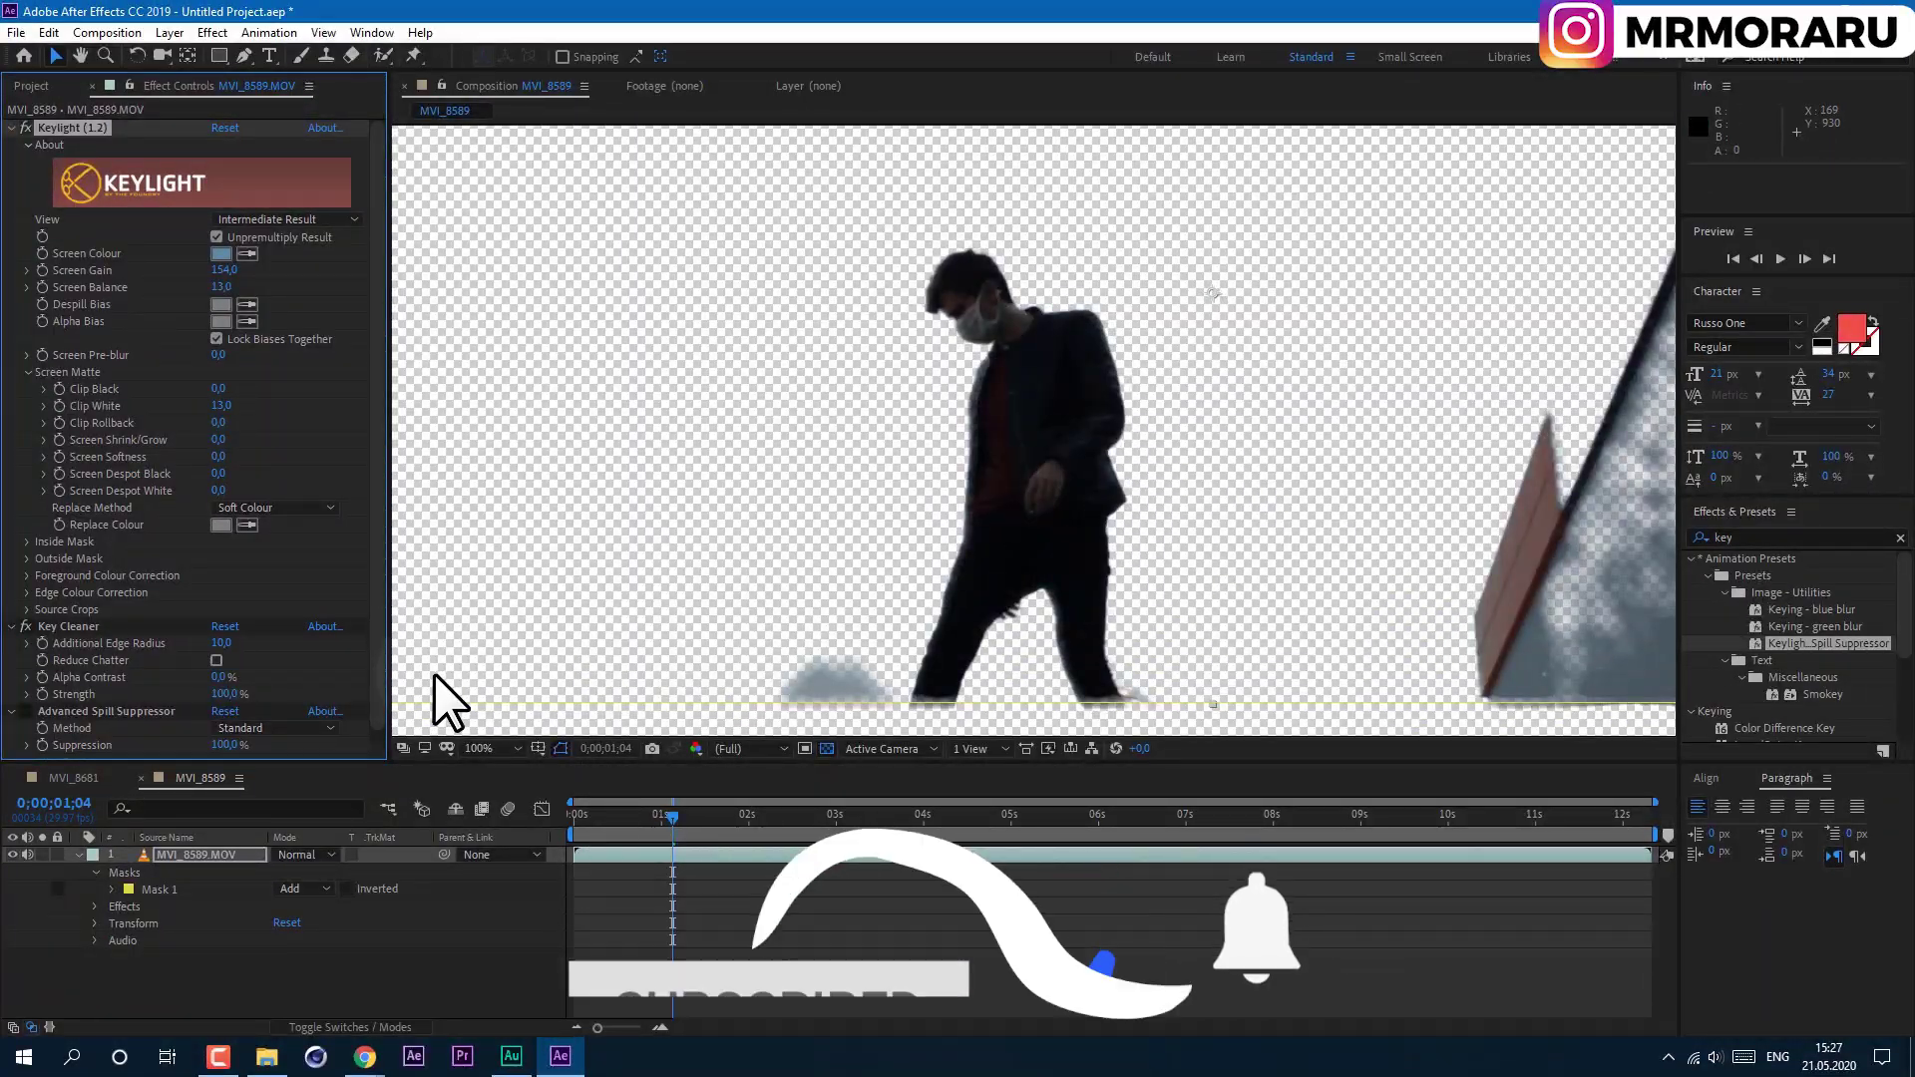
Apply Matte Choker, reduce Geometric Softness 1 and Choke 1, and toggle it off to compare.
click(1809, 538)
text(matte)
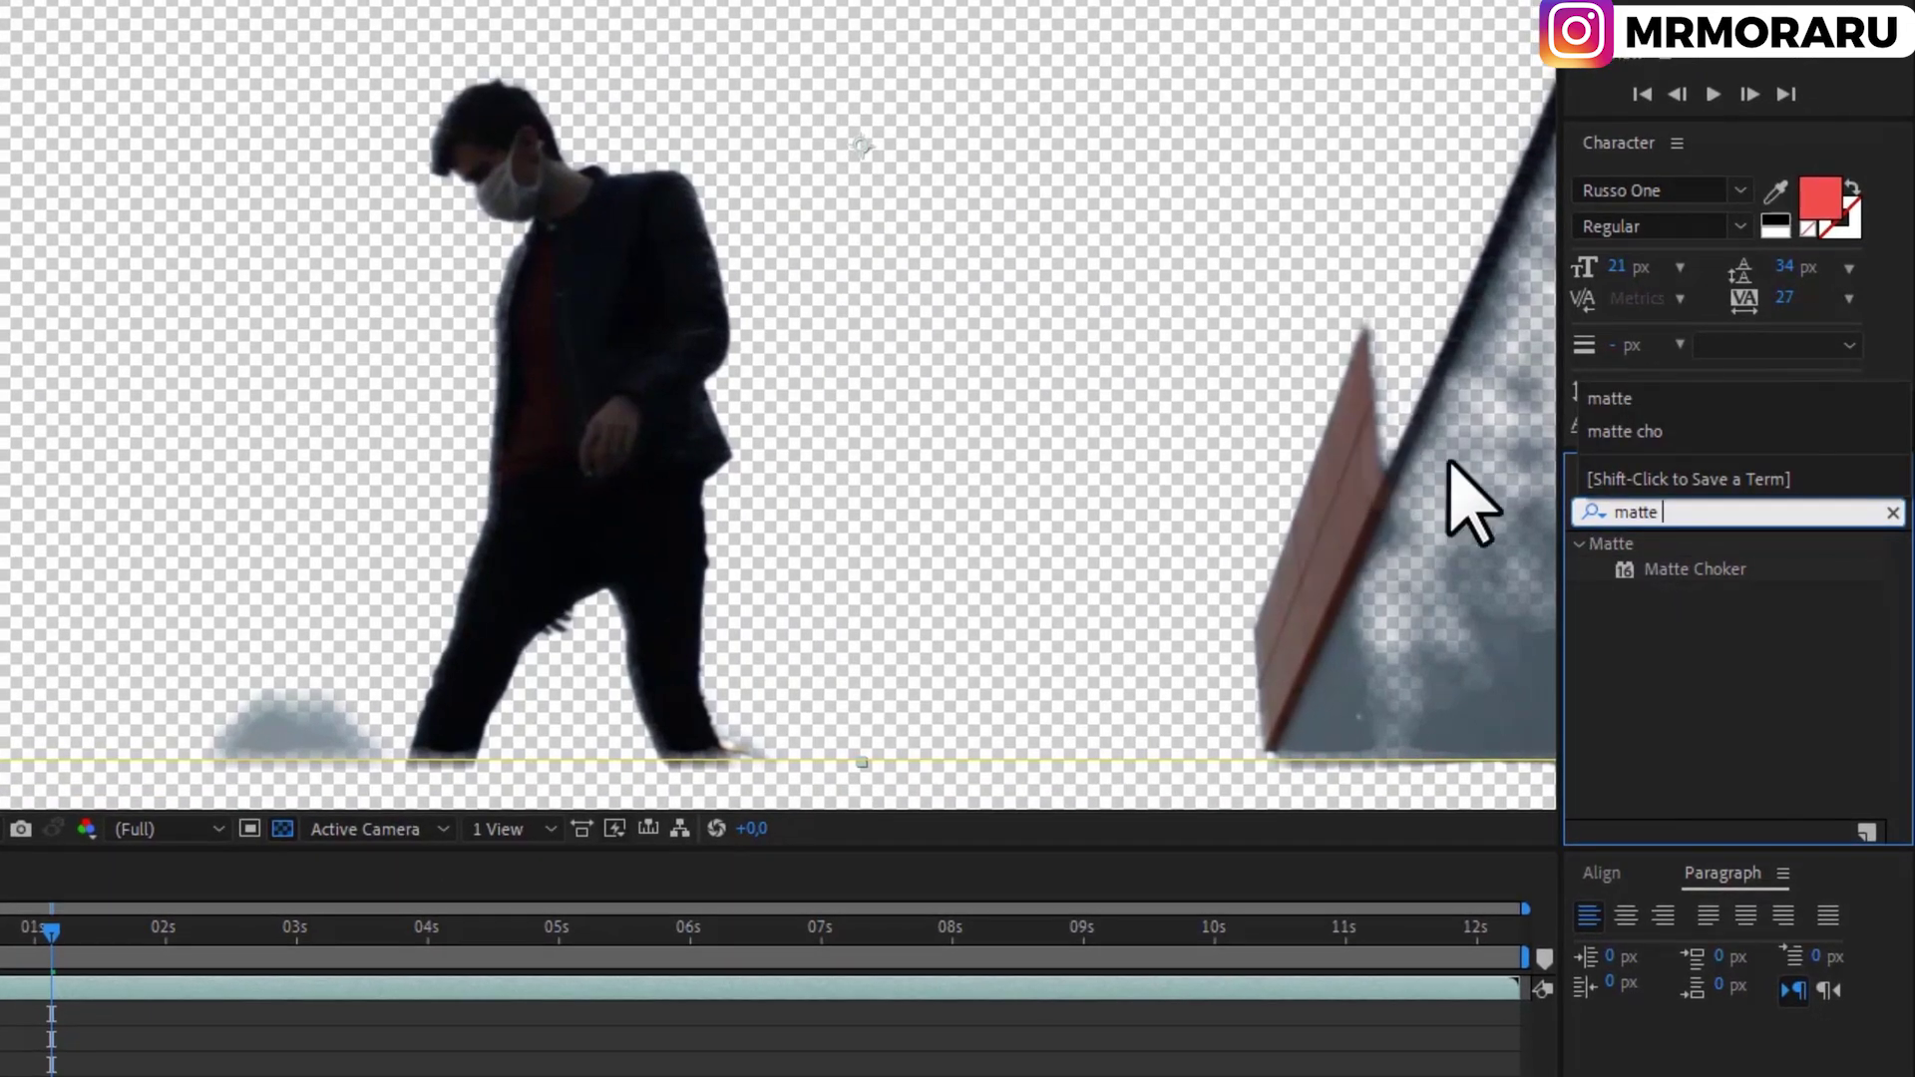
drag(1702, 567, 645, 334)
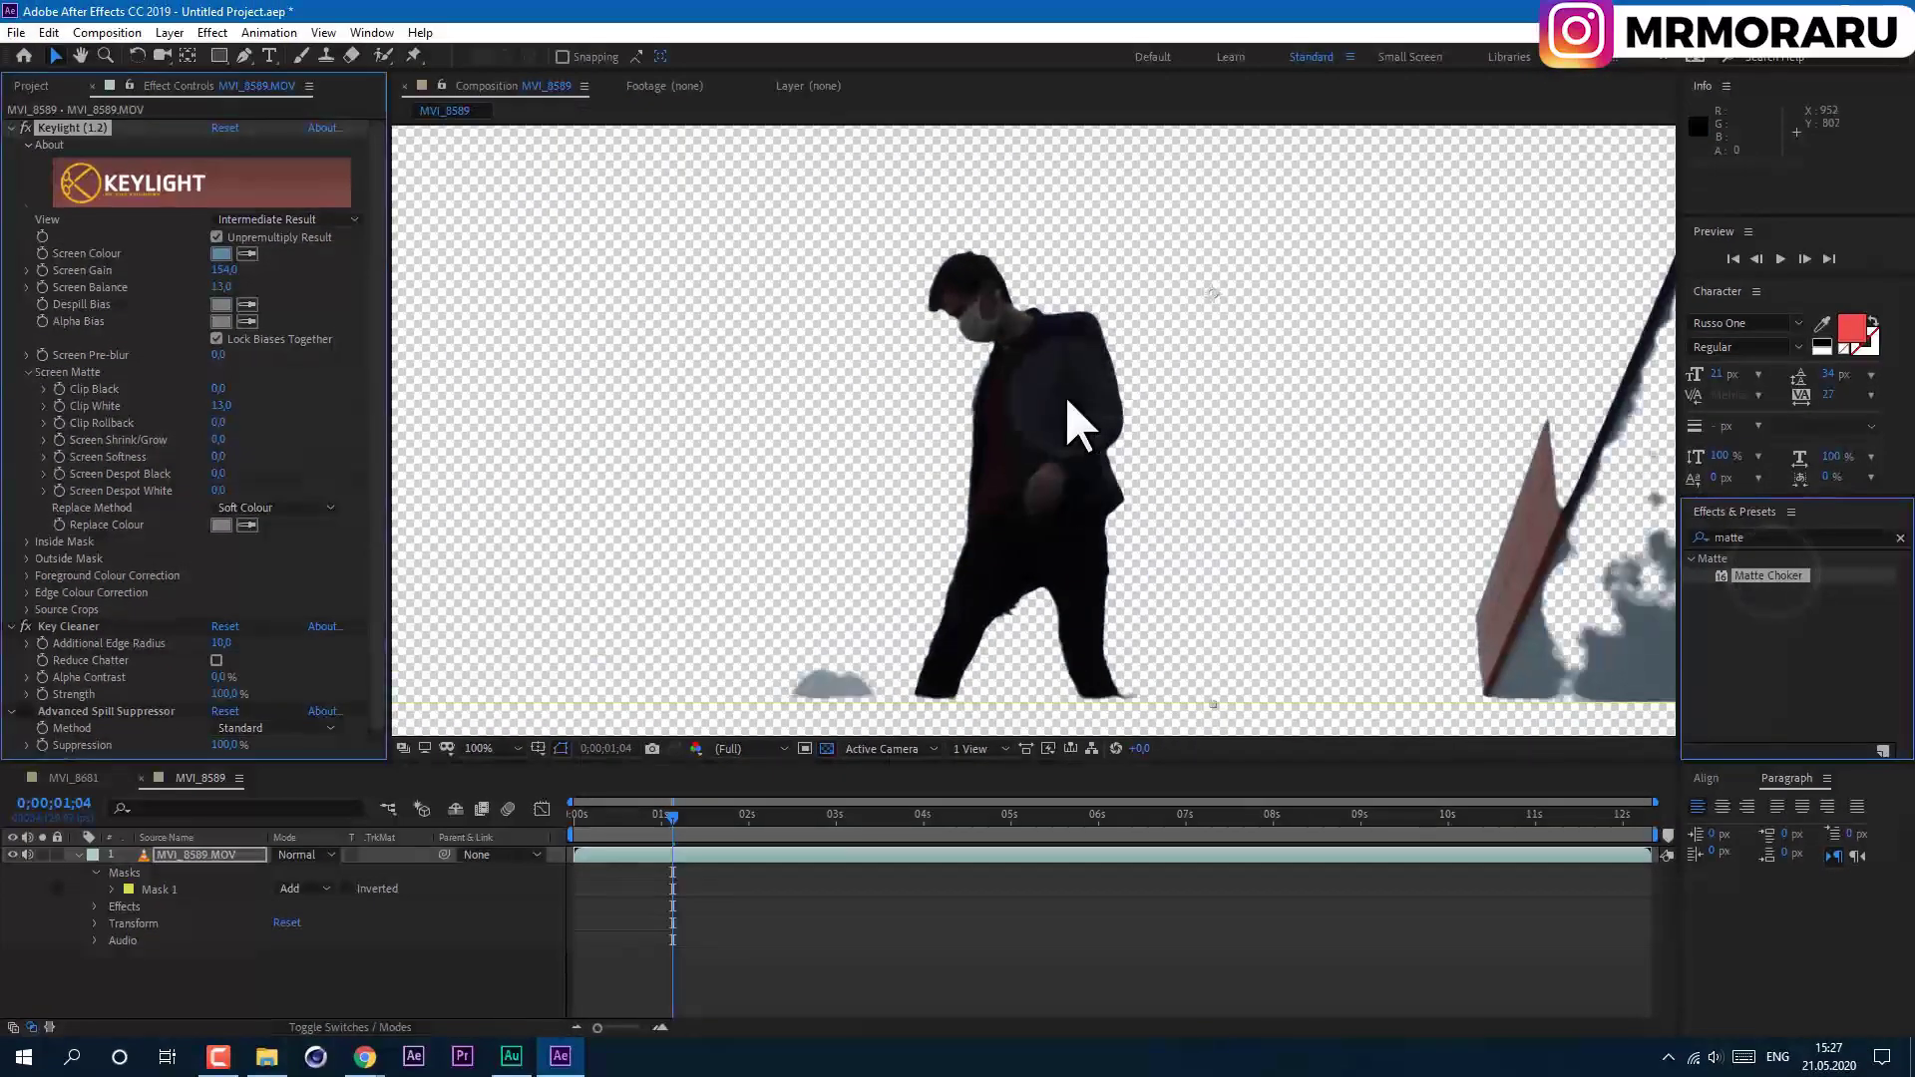
scroll(817, 193, up, 2)
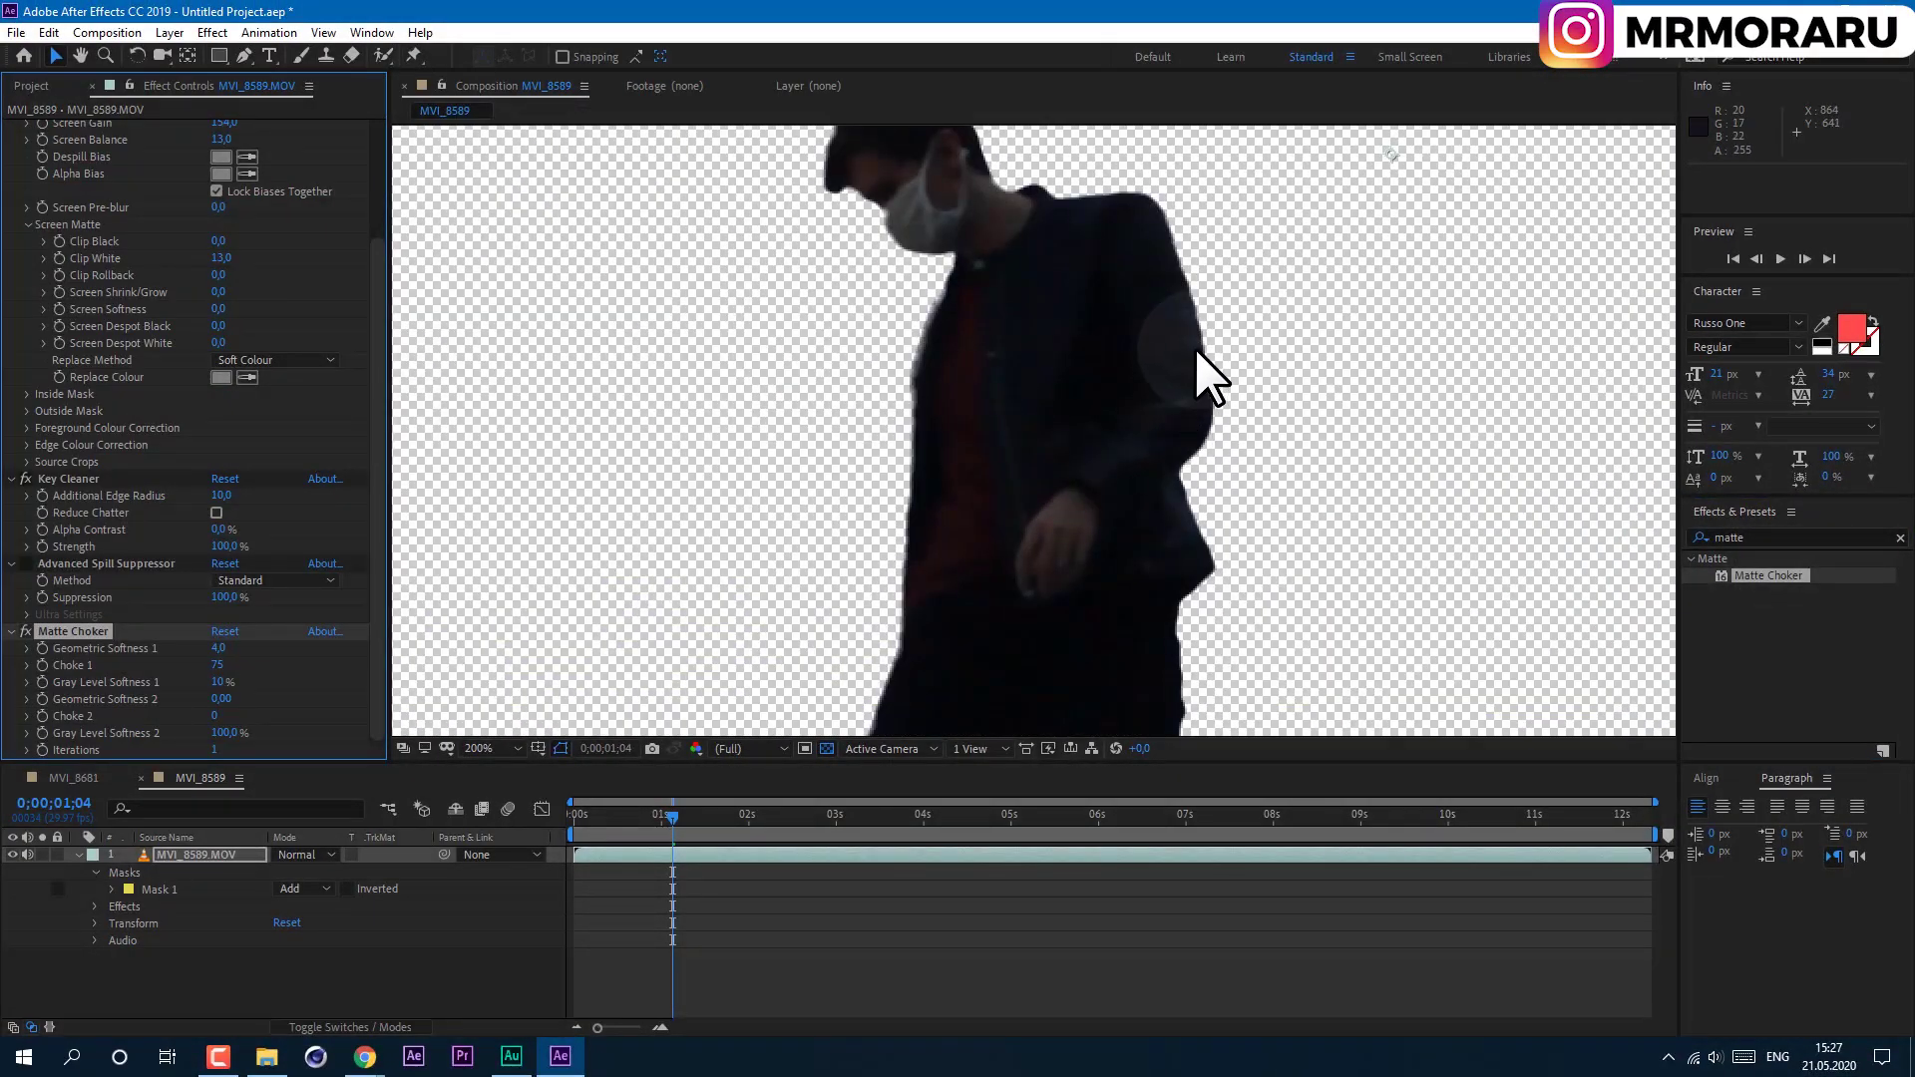
scroll(1195, 349, down, 2)
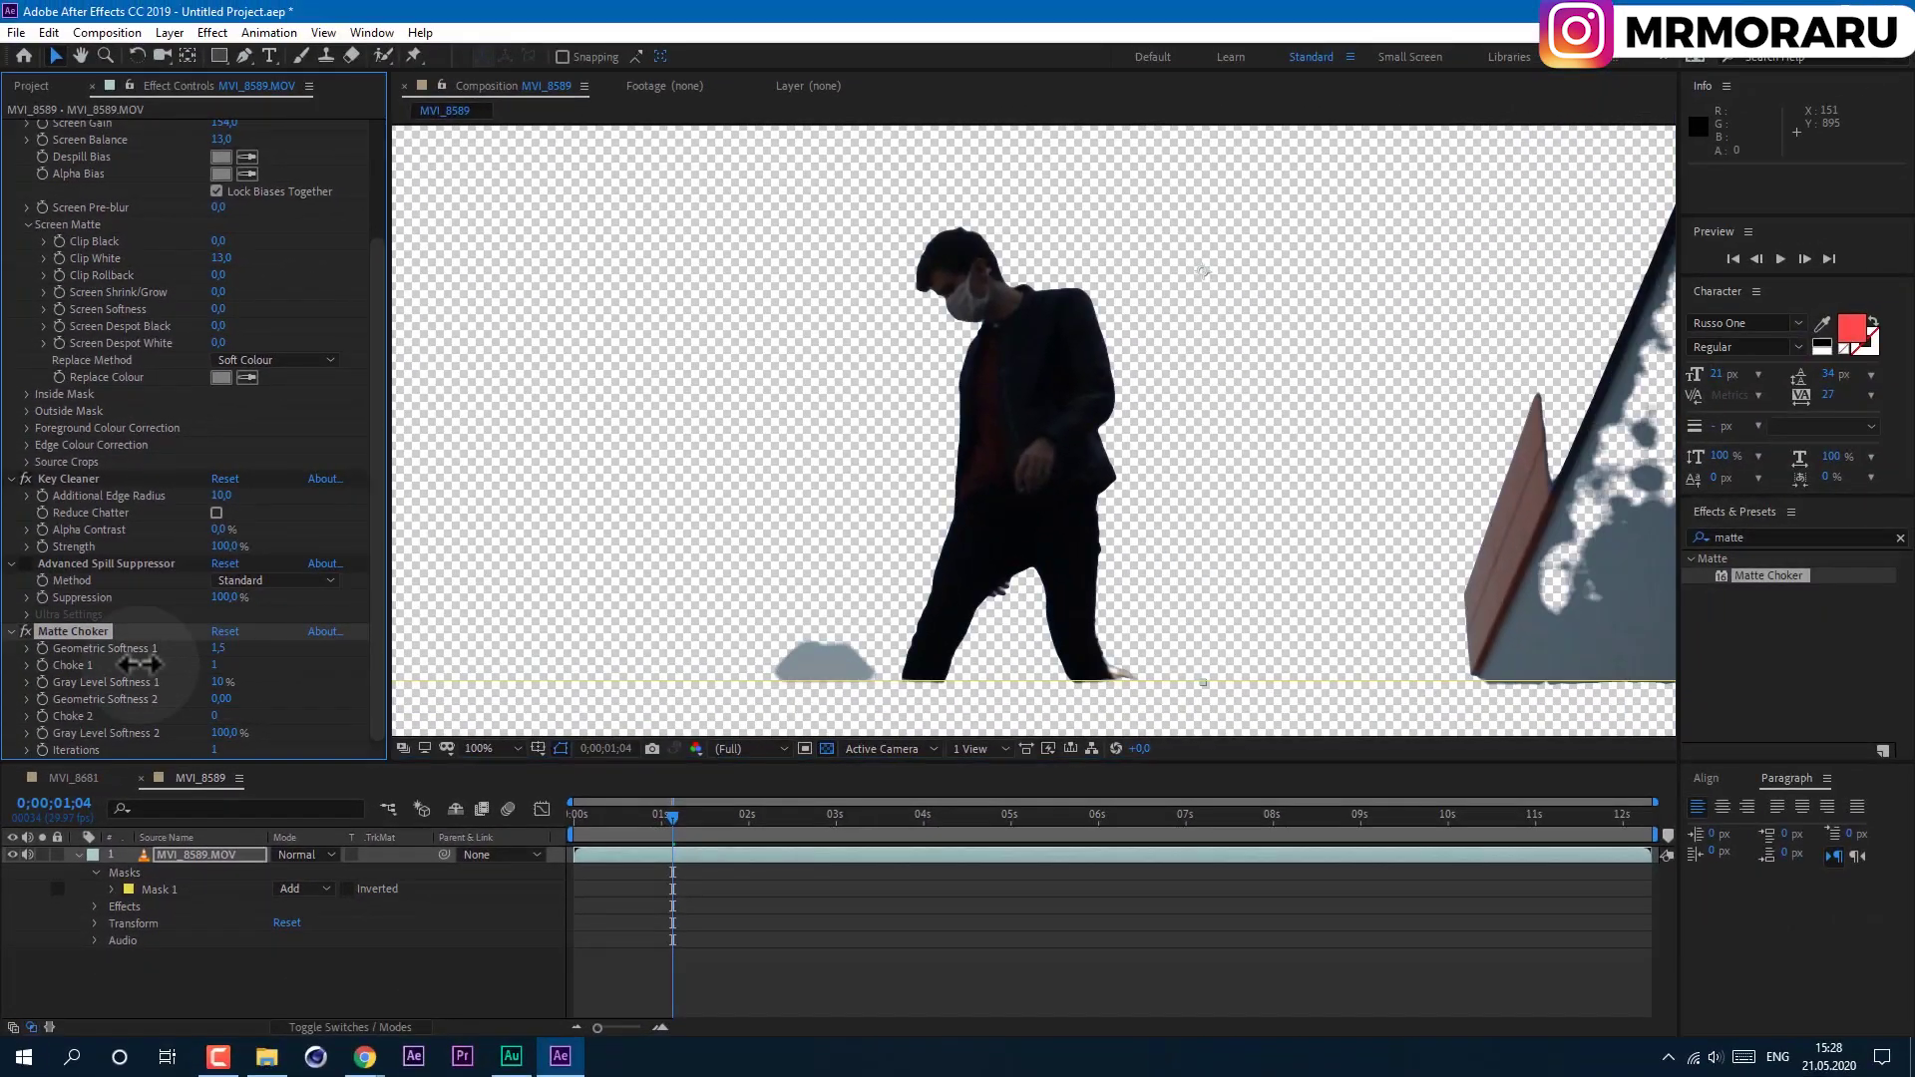
drag(286, 671, 250, 704)
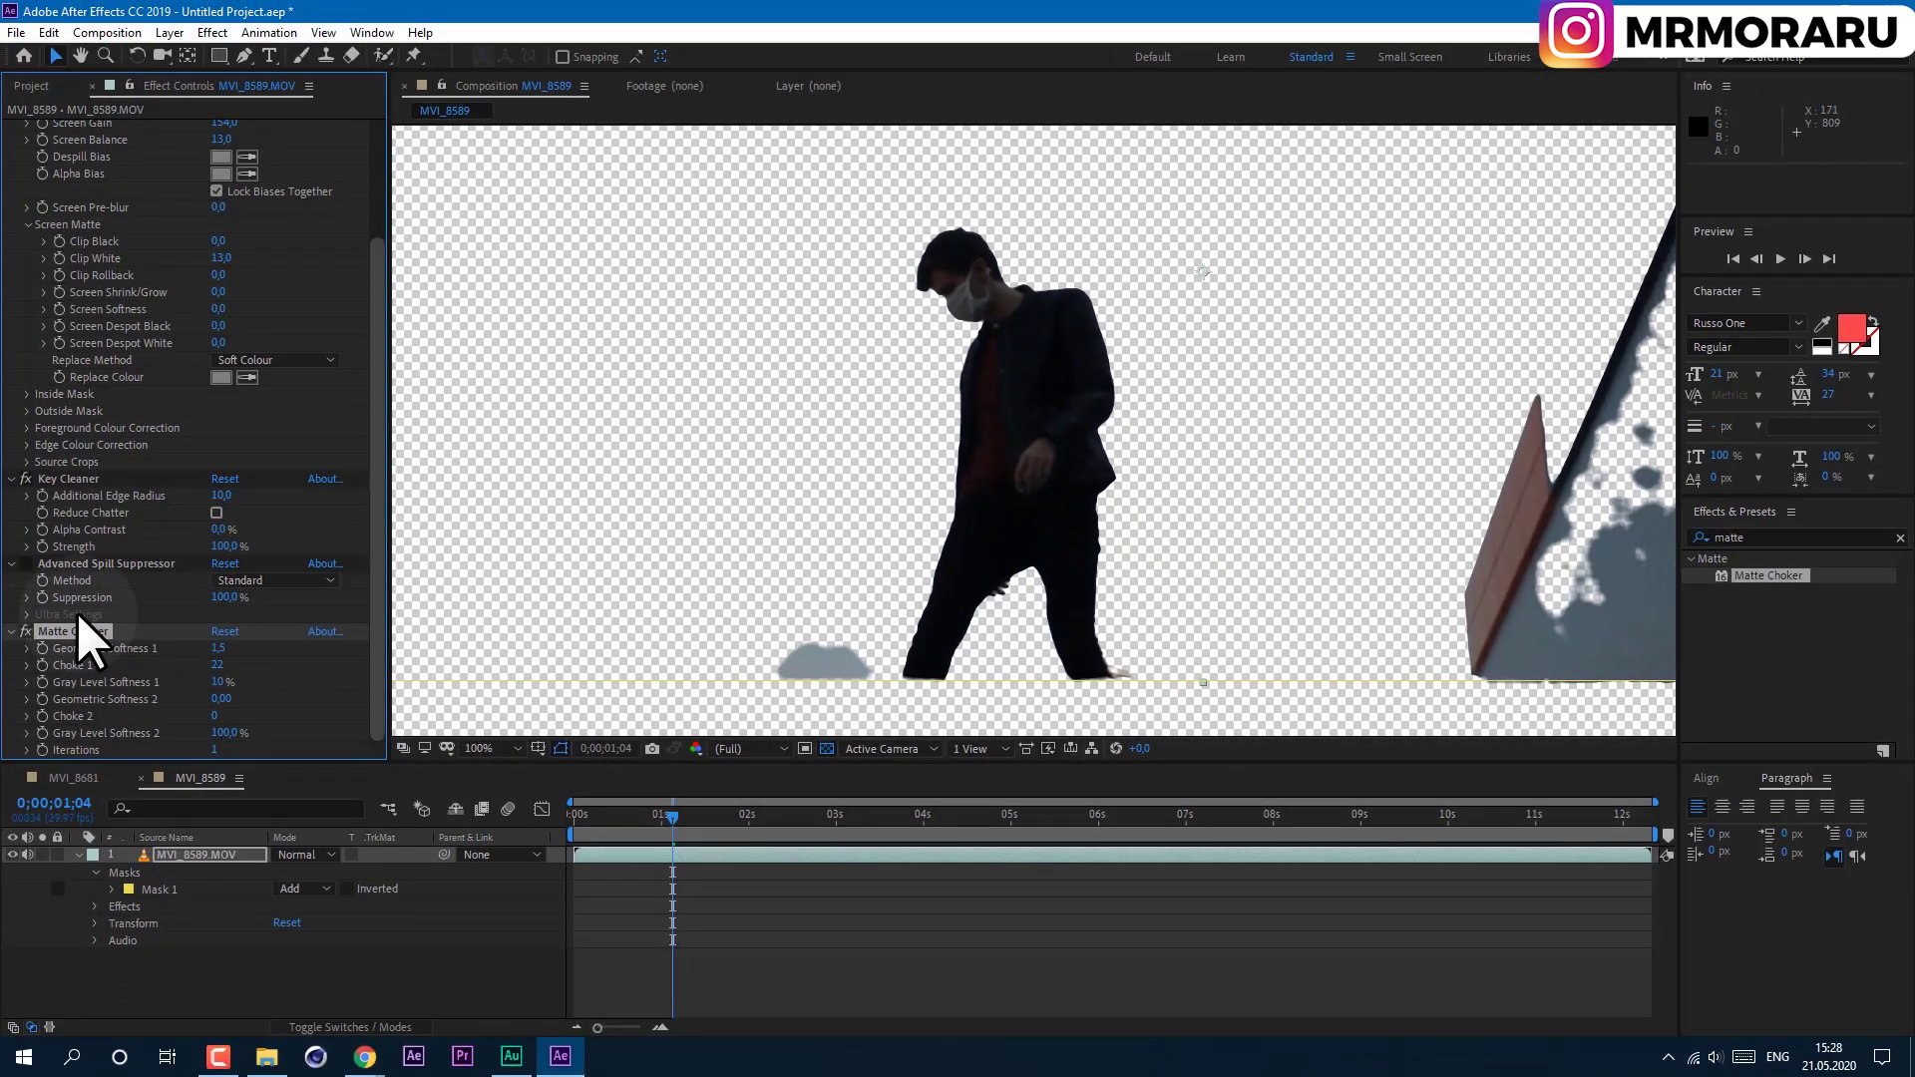
click(26, 627)
Re-enable Matte Choker, then select the hare layer and undo its old effects.
click(26, 626)
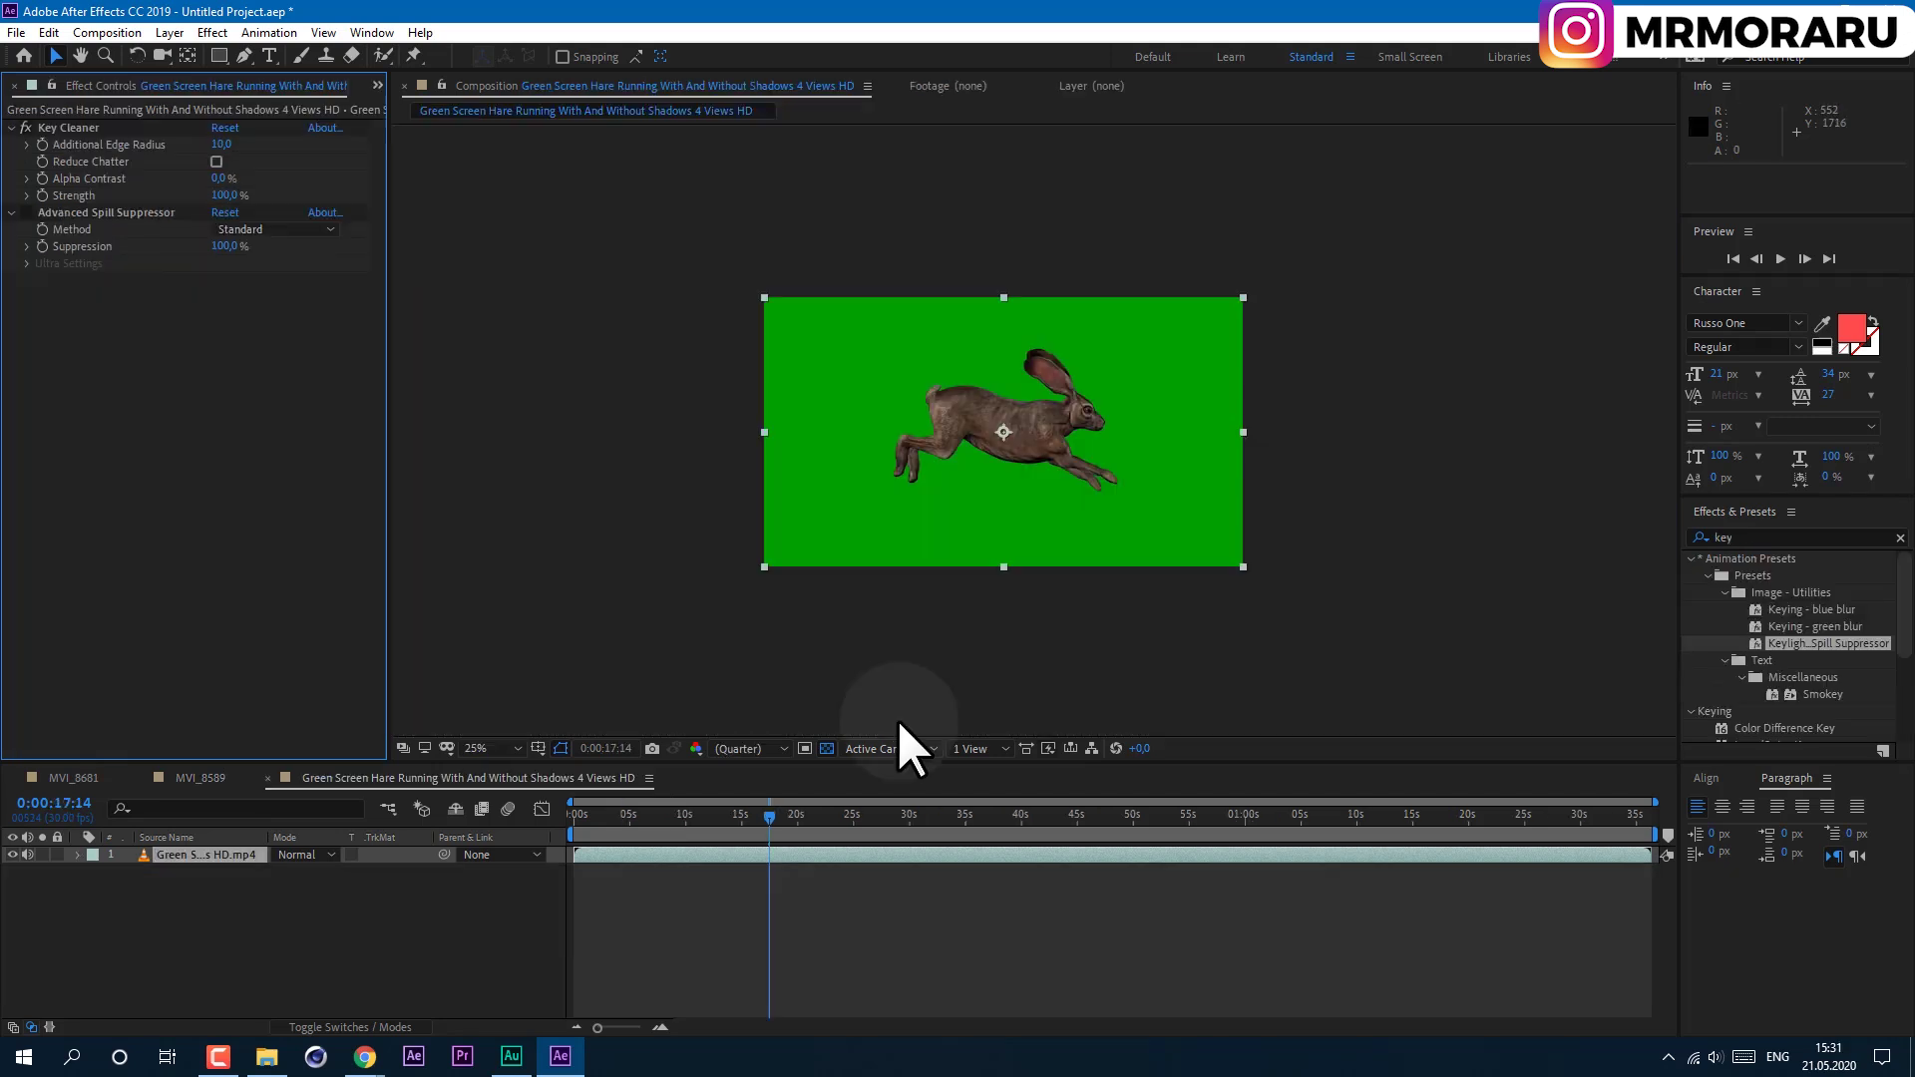
click(342, 935)
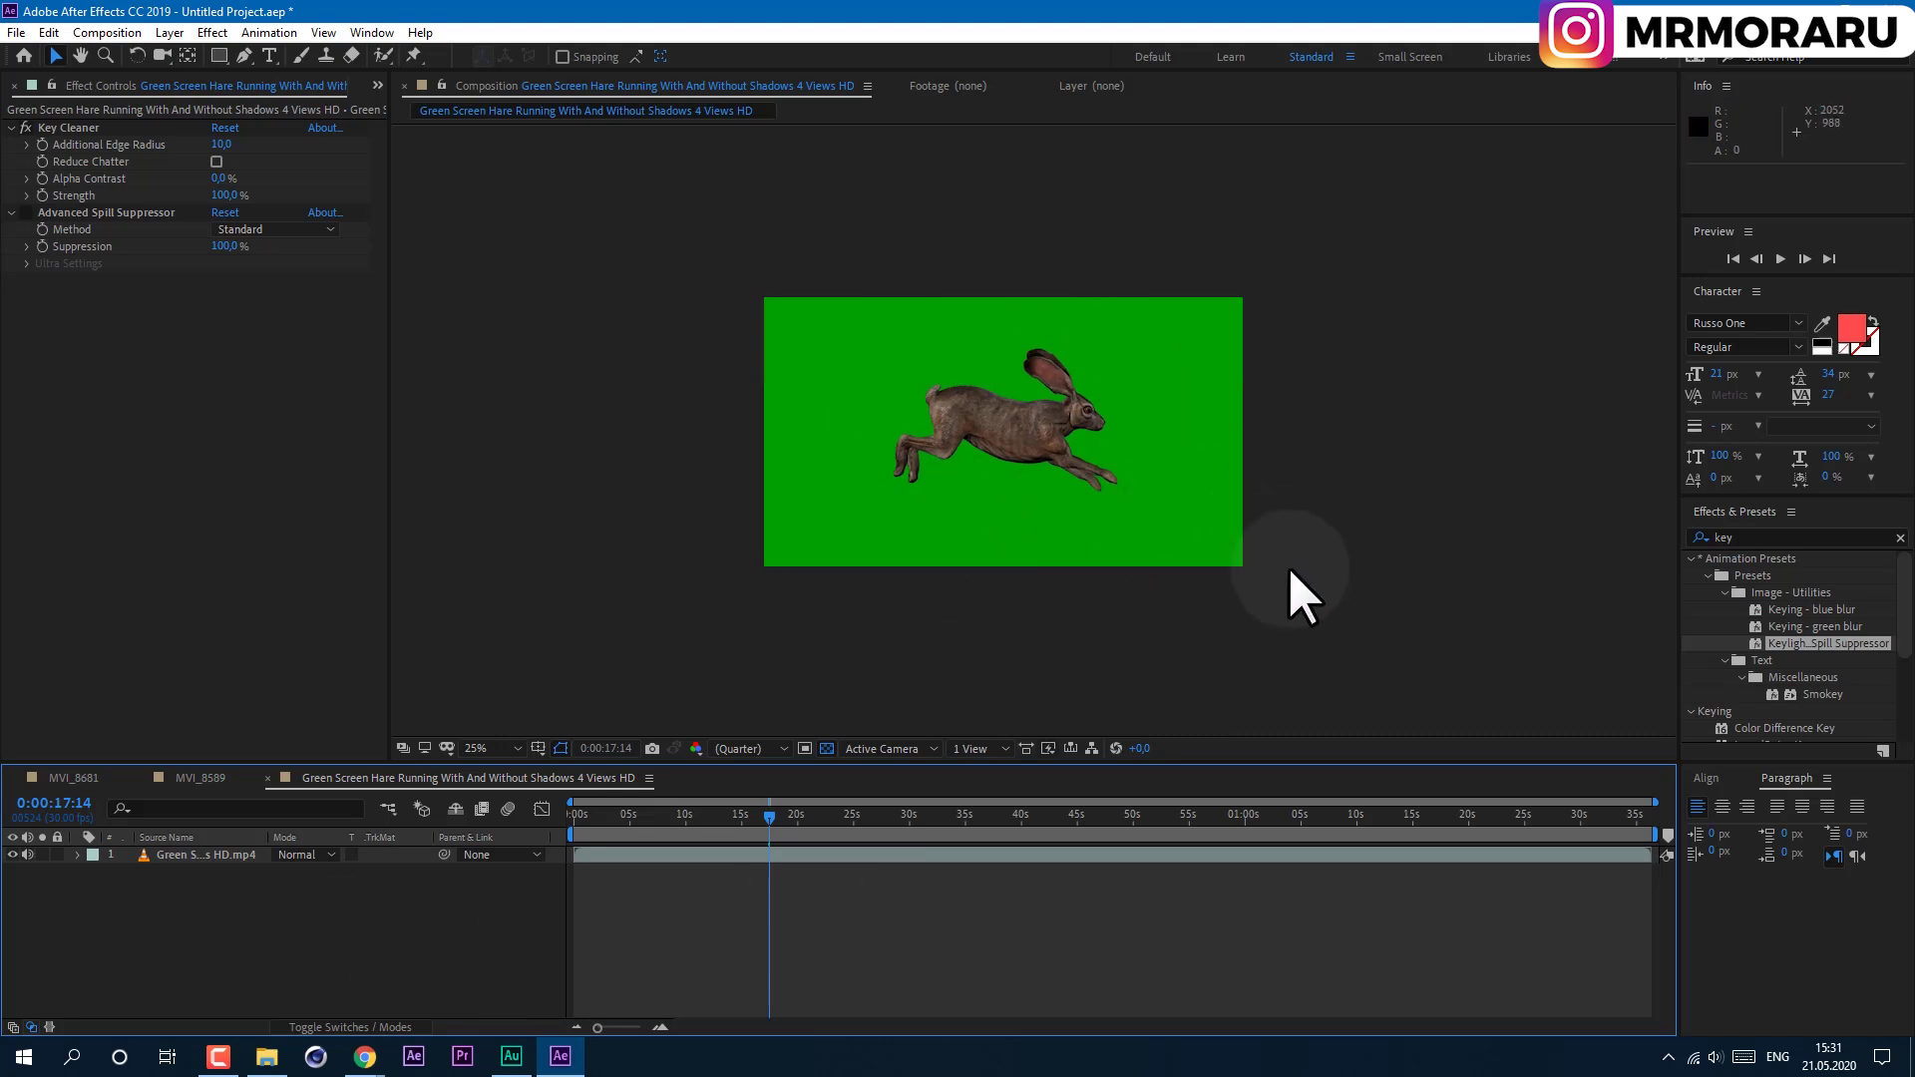
click(1102, 504)
key(ctrl+z)
Apply Keylight + Spill Suppressor to the hare, sample the green screen, enable Advanced Spill Suppressor.
drag(1823, 643, 1038, 449)
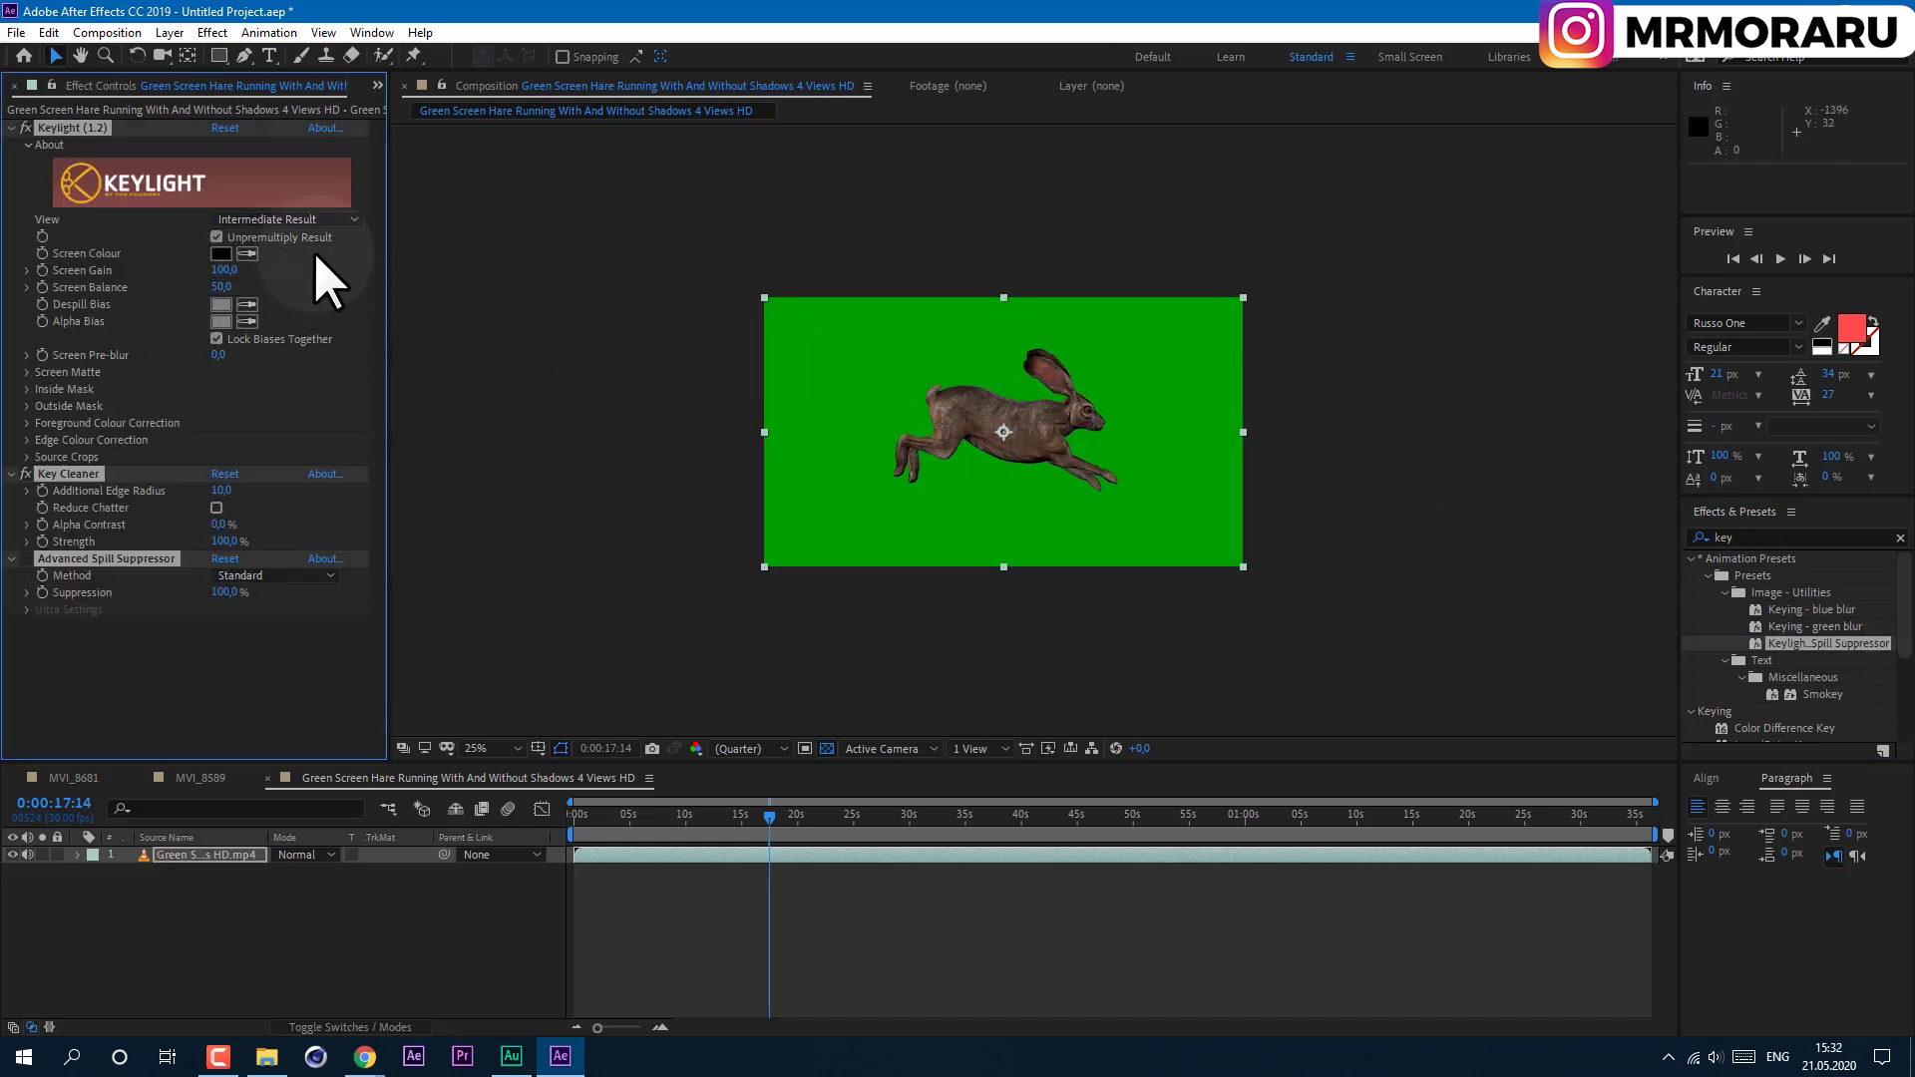
click(247, 253)
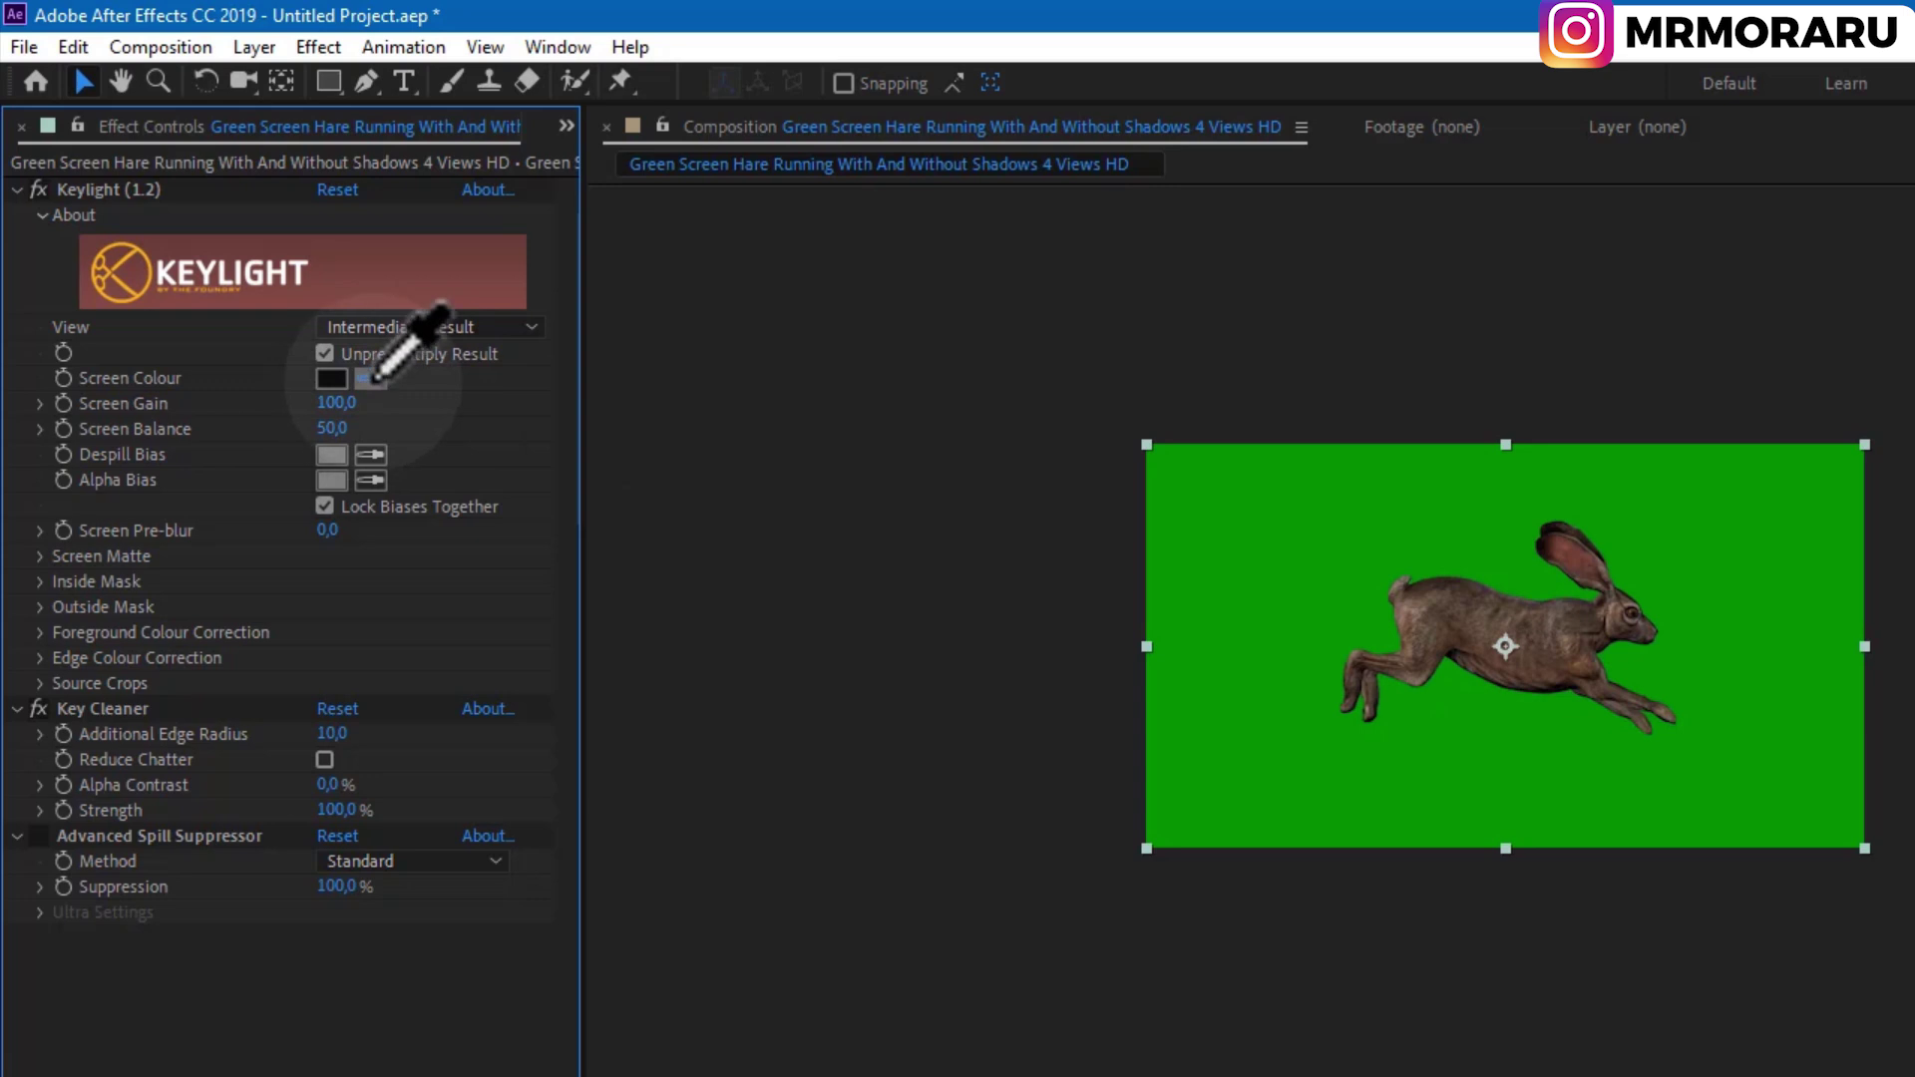
click(1293, 539)
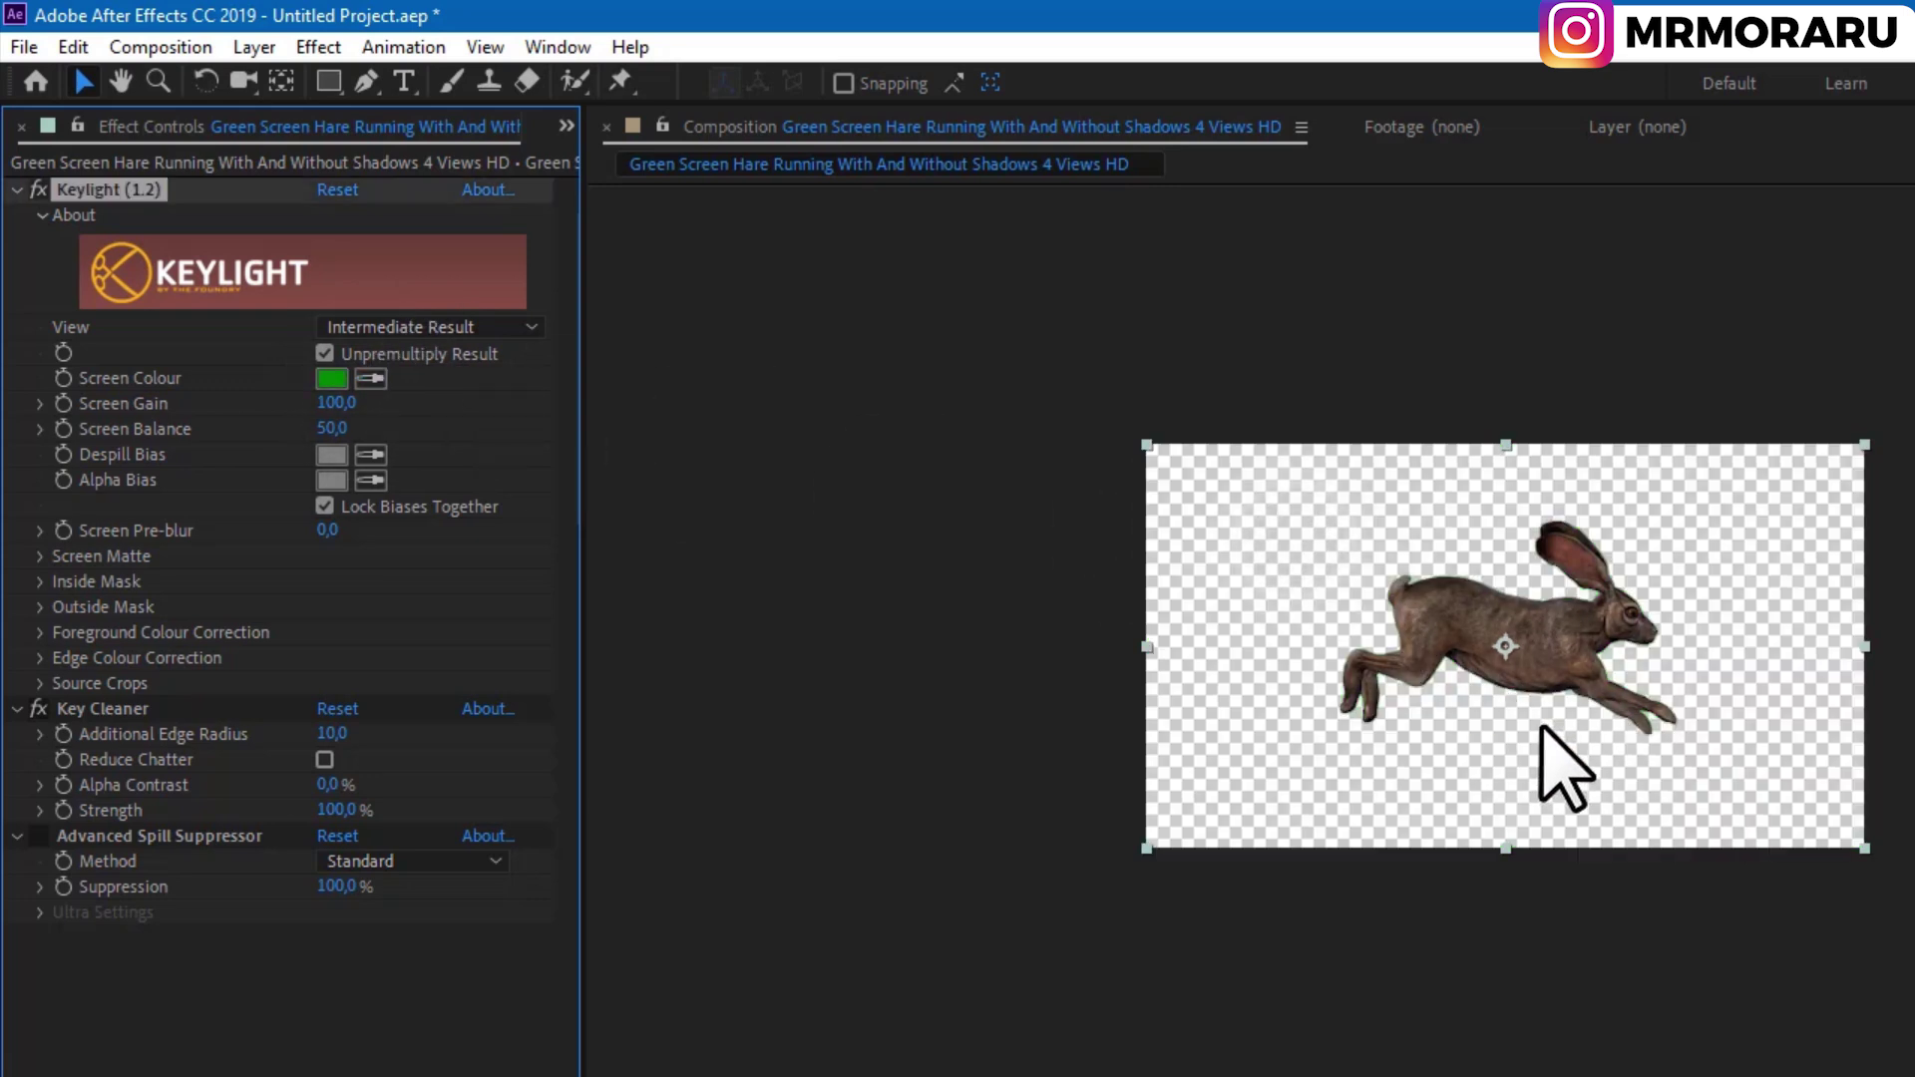
scroll(1546, 769, up, 5)
click(84, 837)
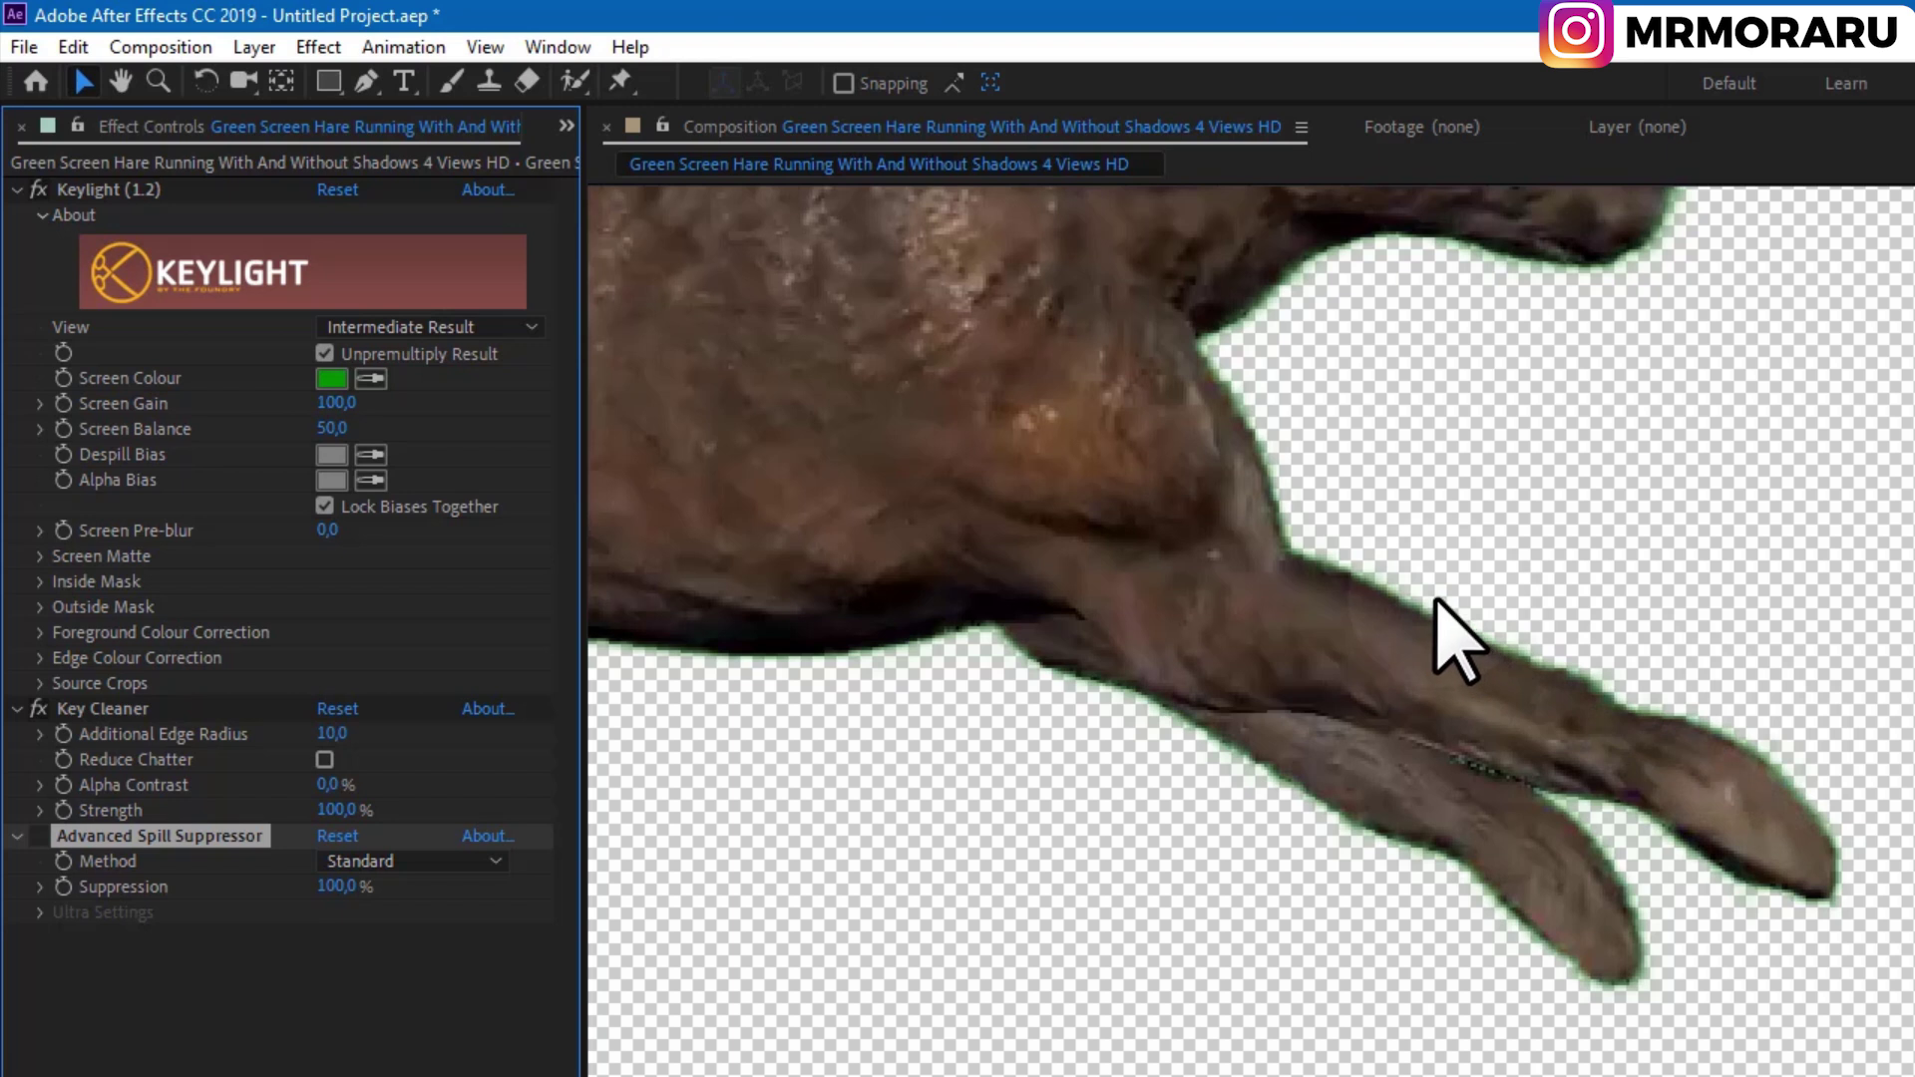
click(39, 835)
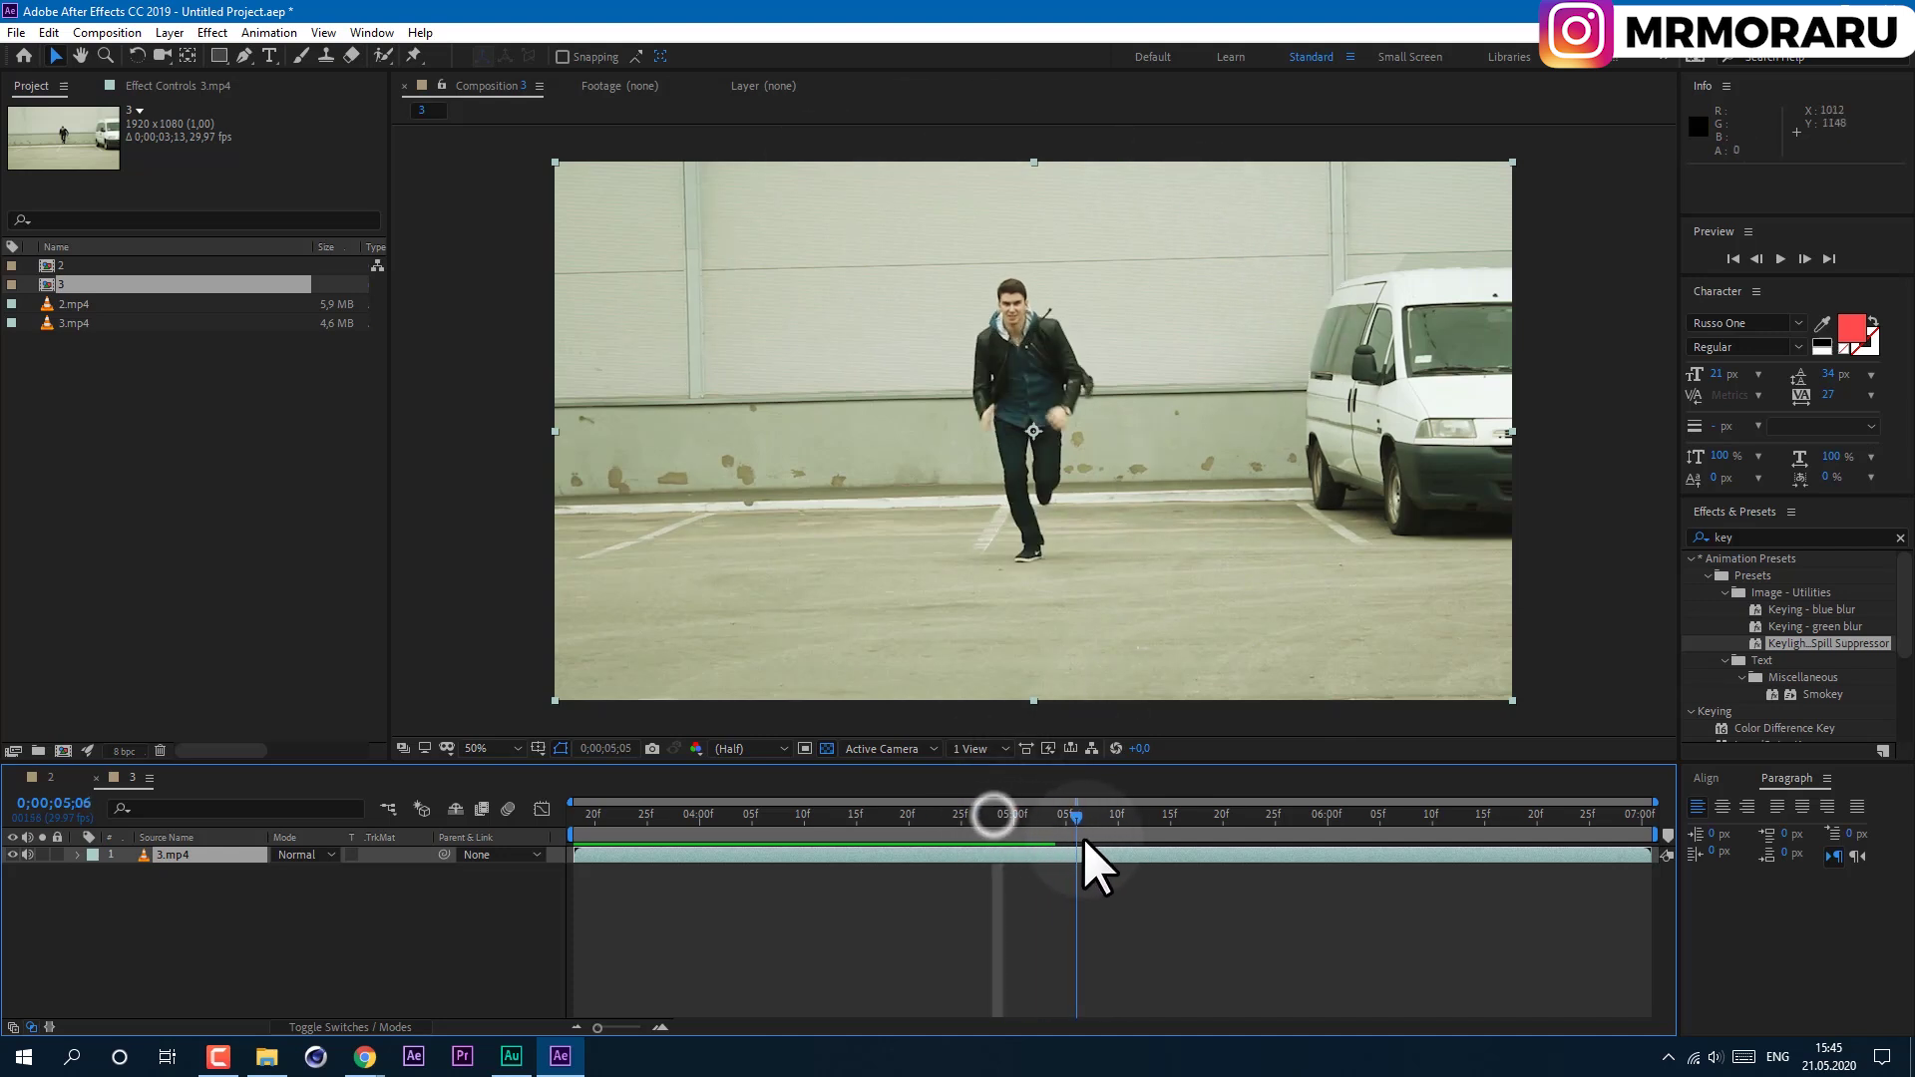
Find the empty-lot frame near the end, then return to 0;00;04;05 and select 3.mp4.
click(852, 864)
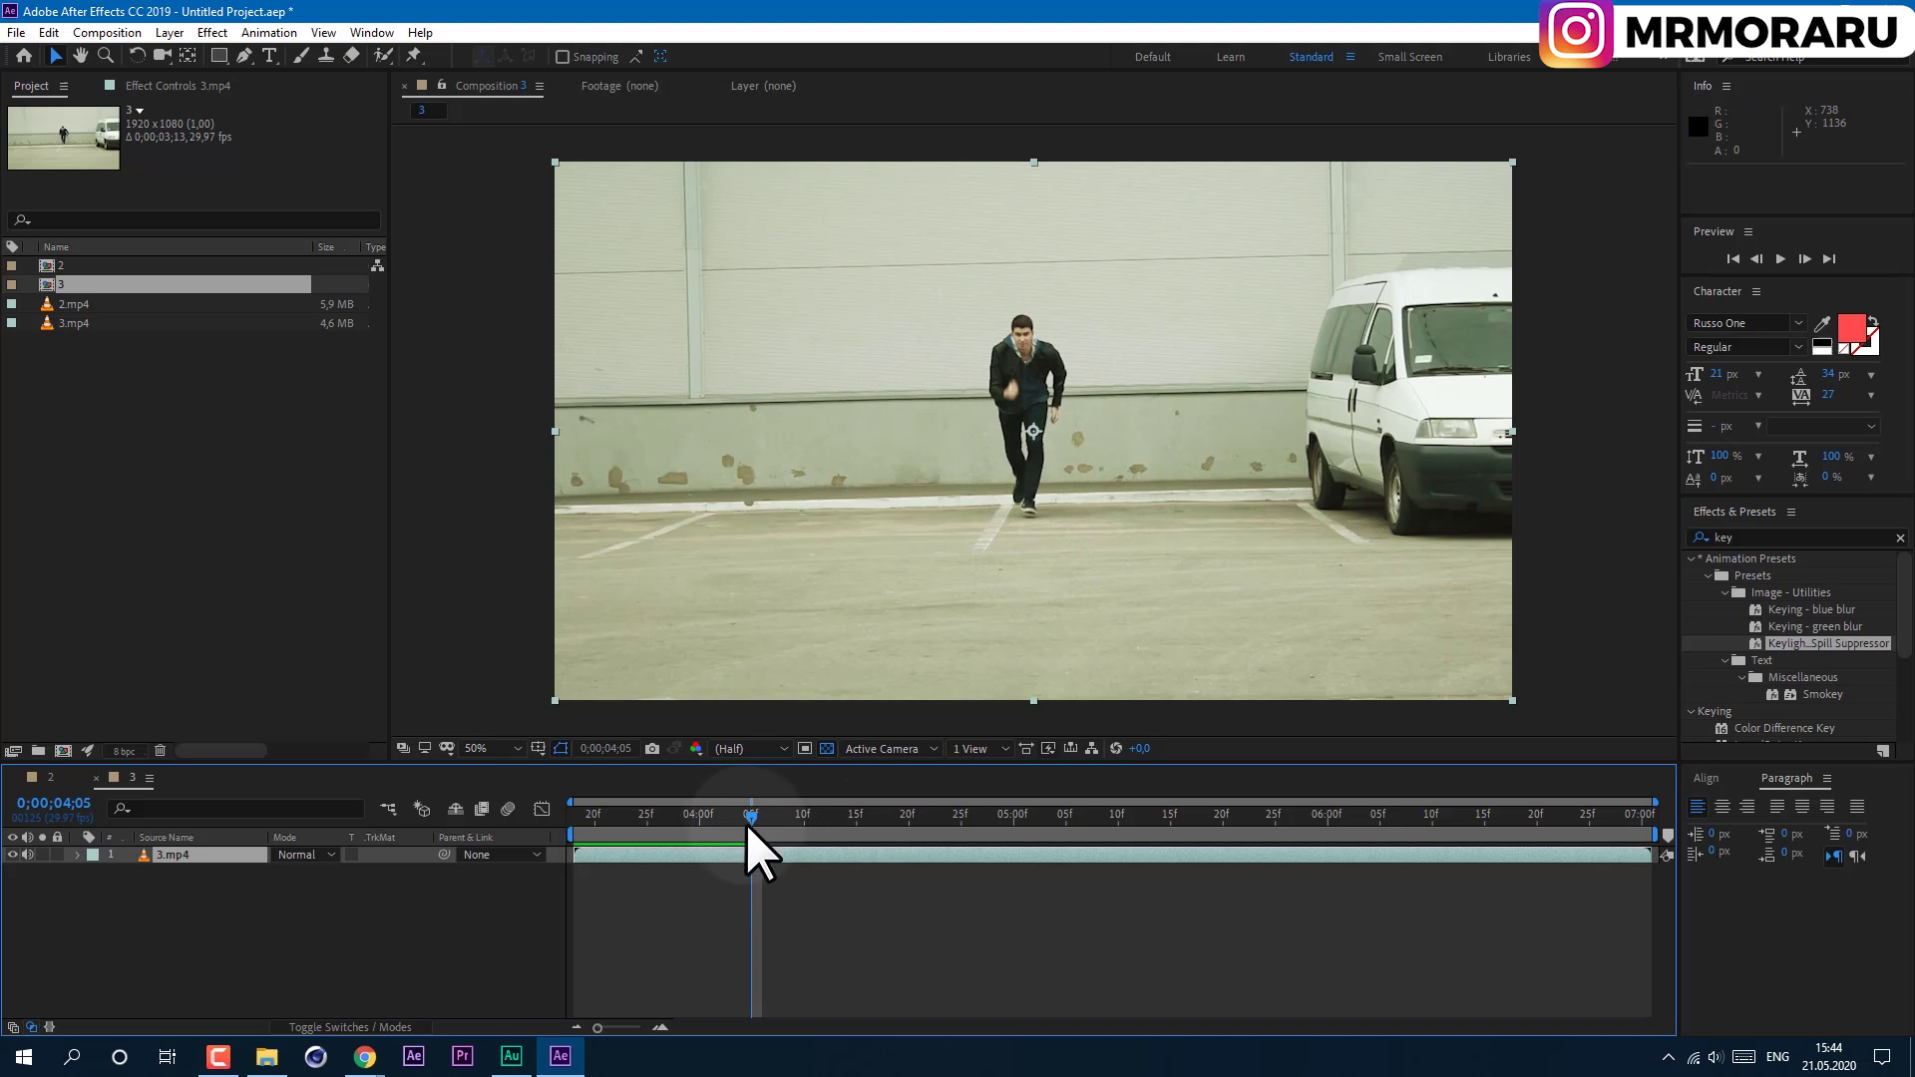
drag(750, 821, 1646, 818)
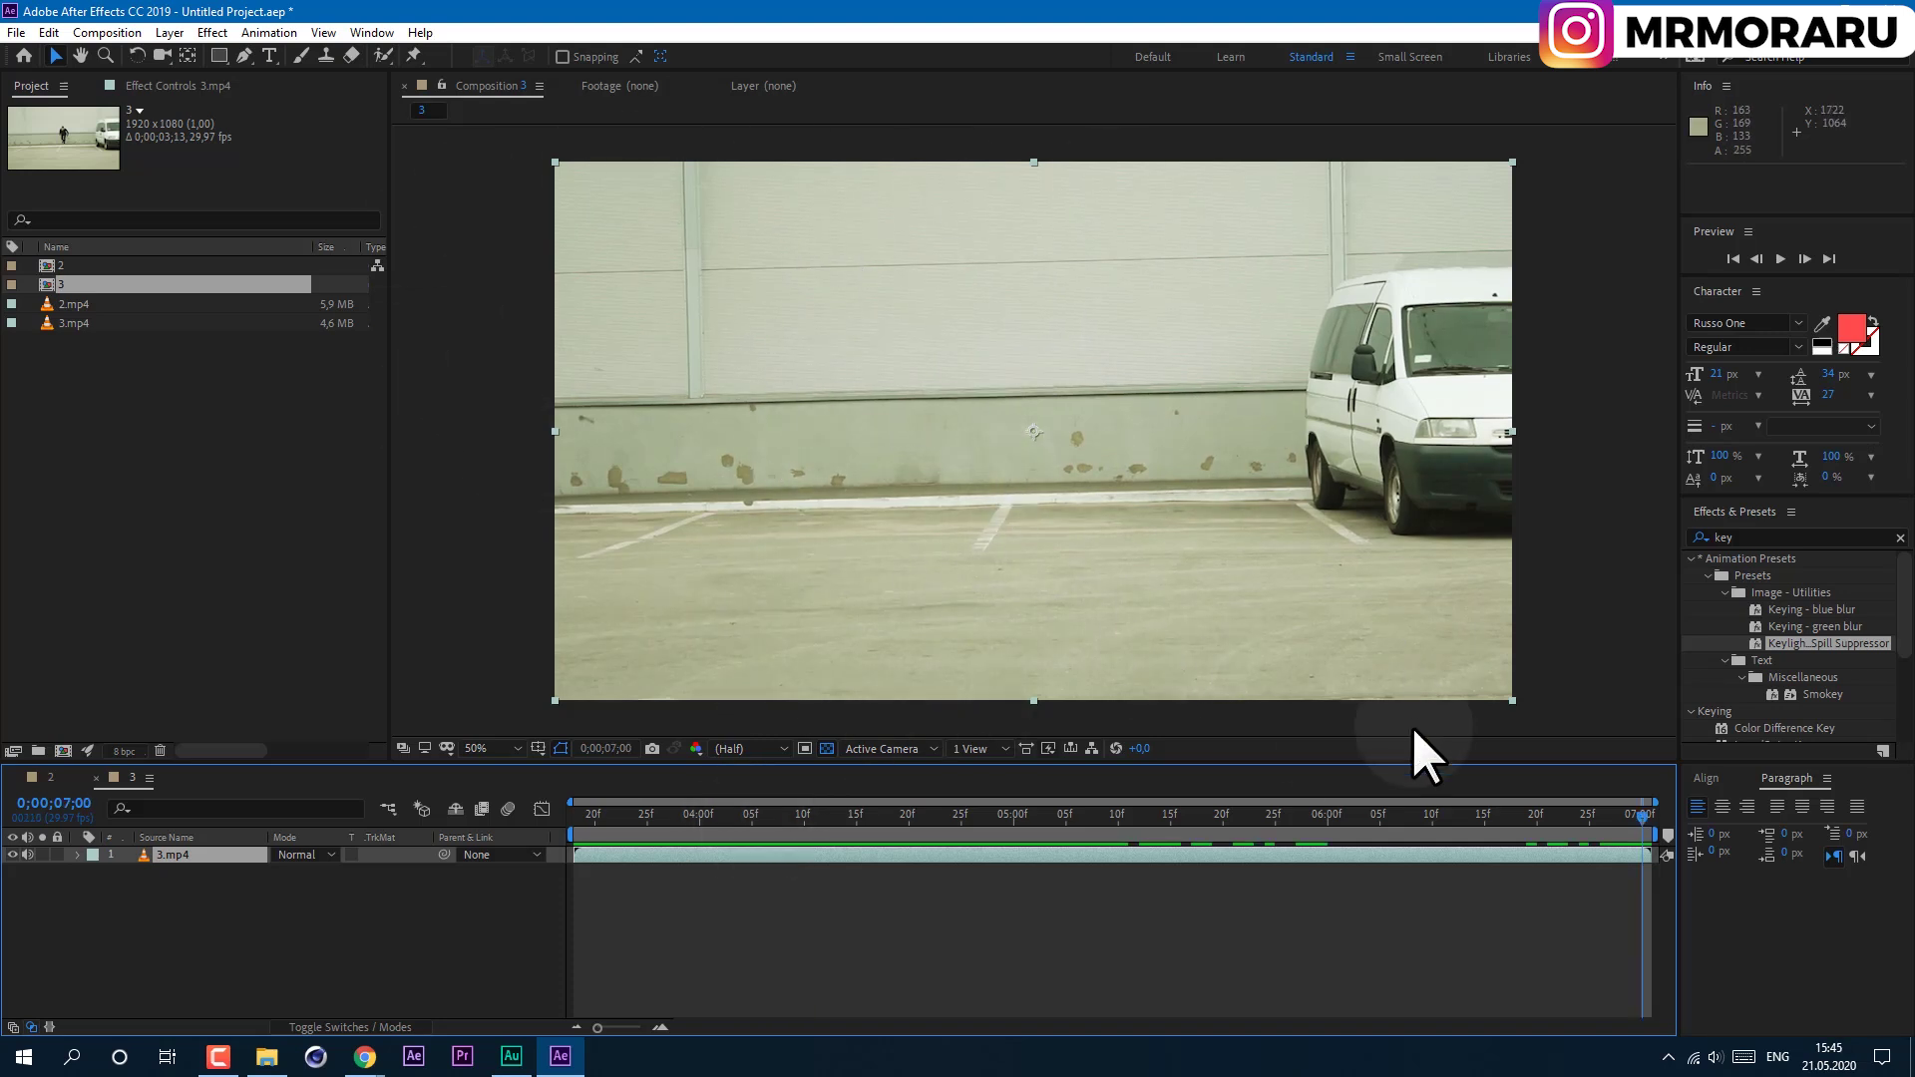
key(space)
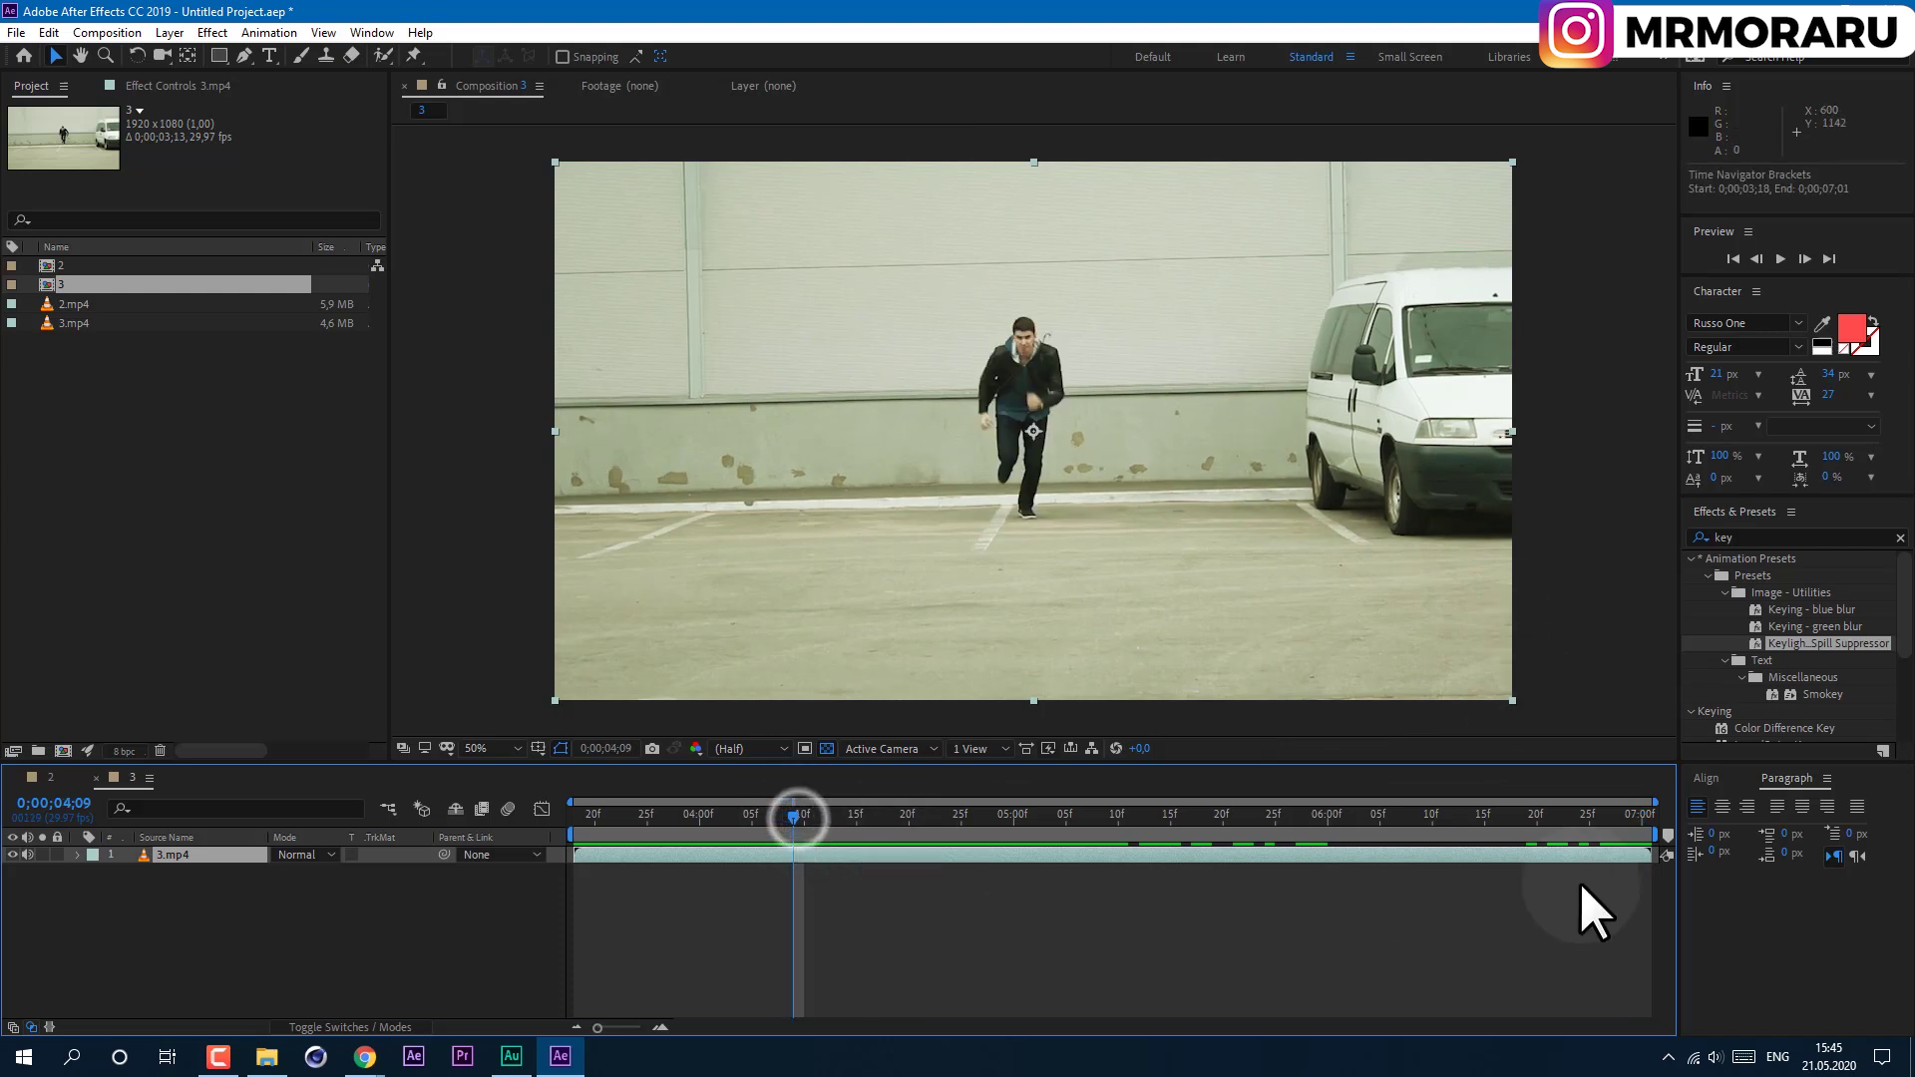
click(1628, 818)
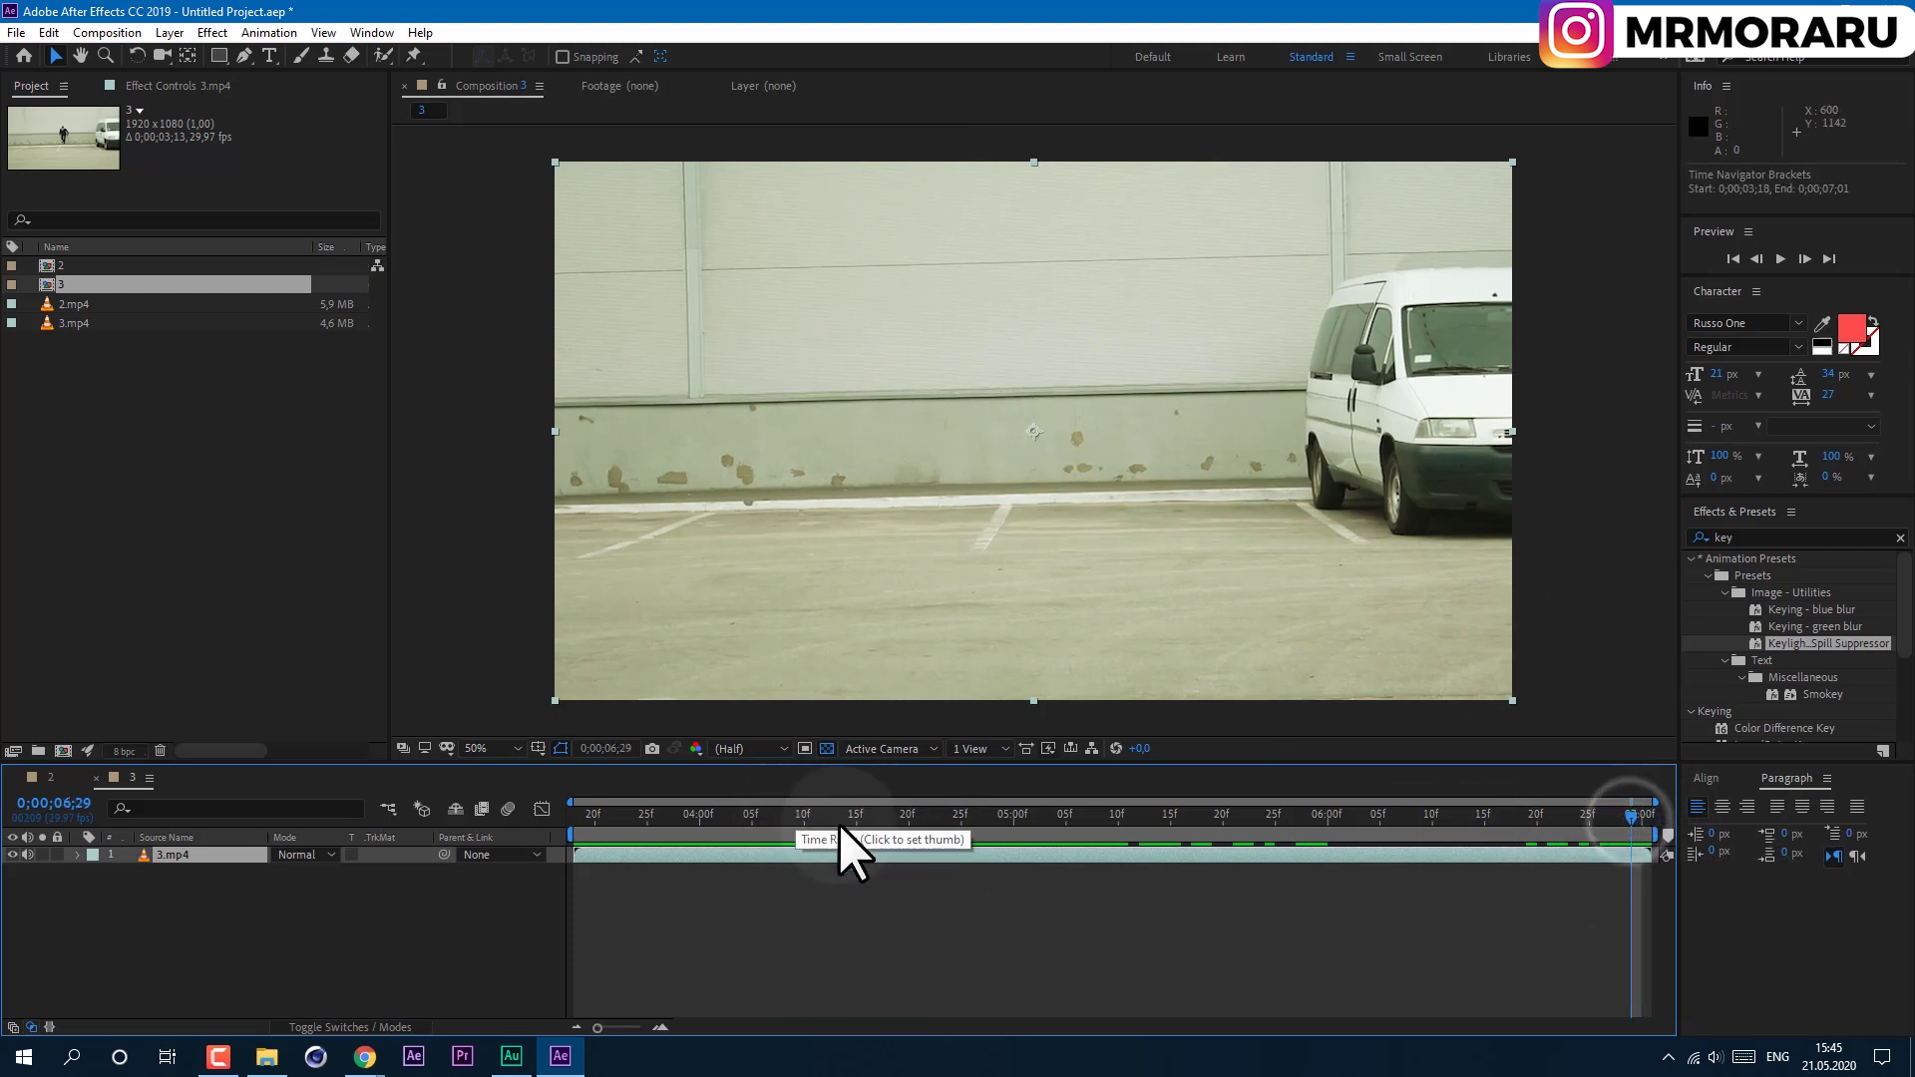
click(753, 831)
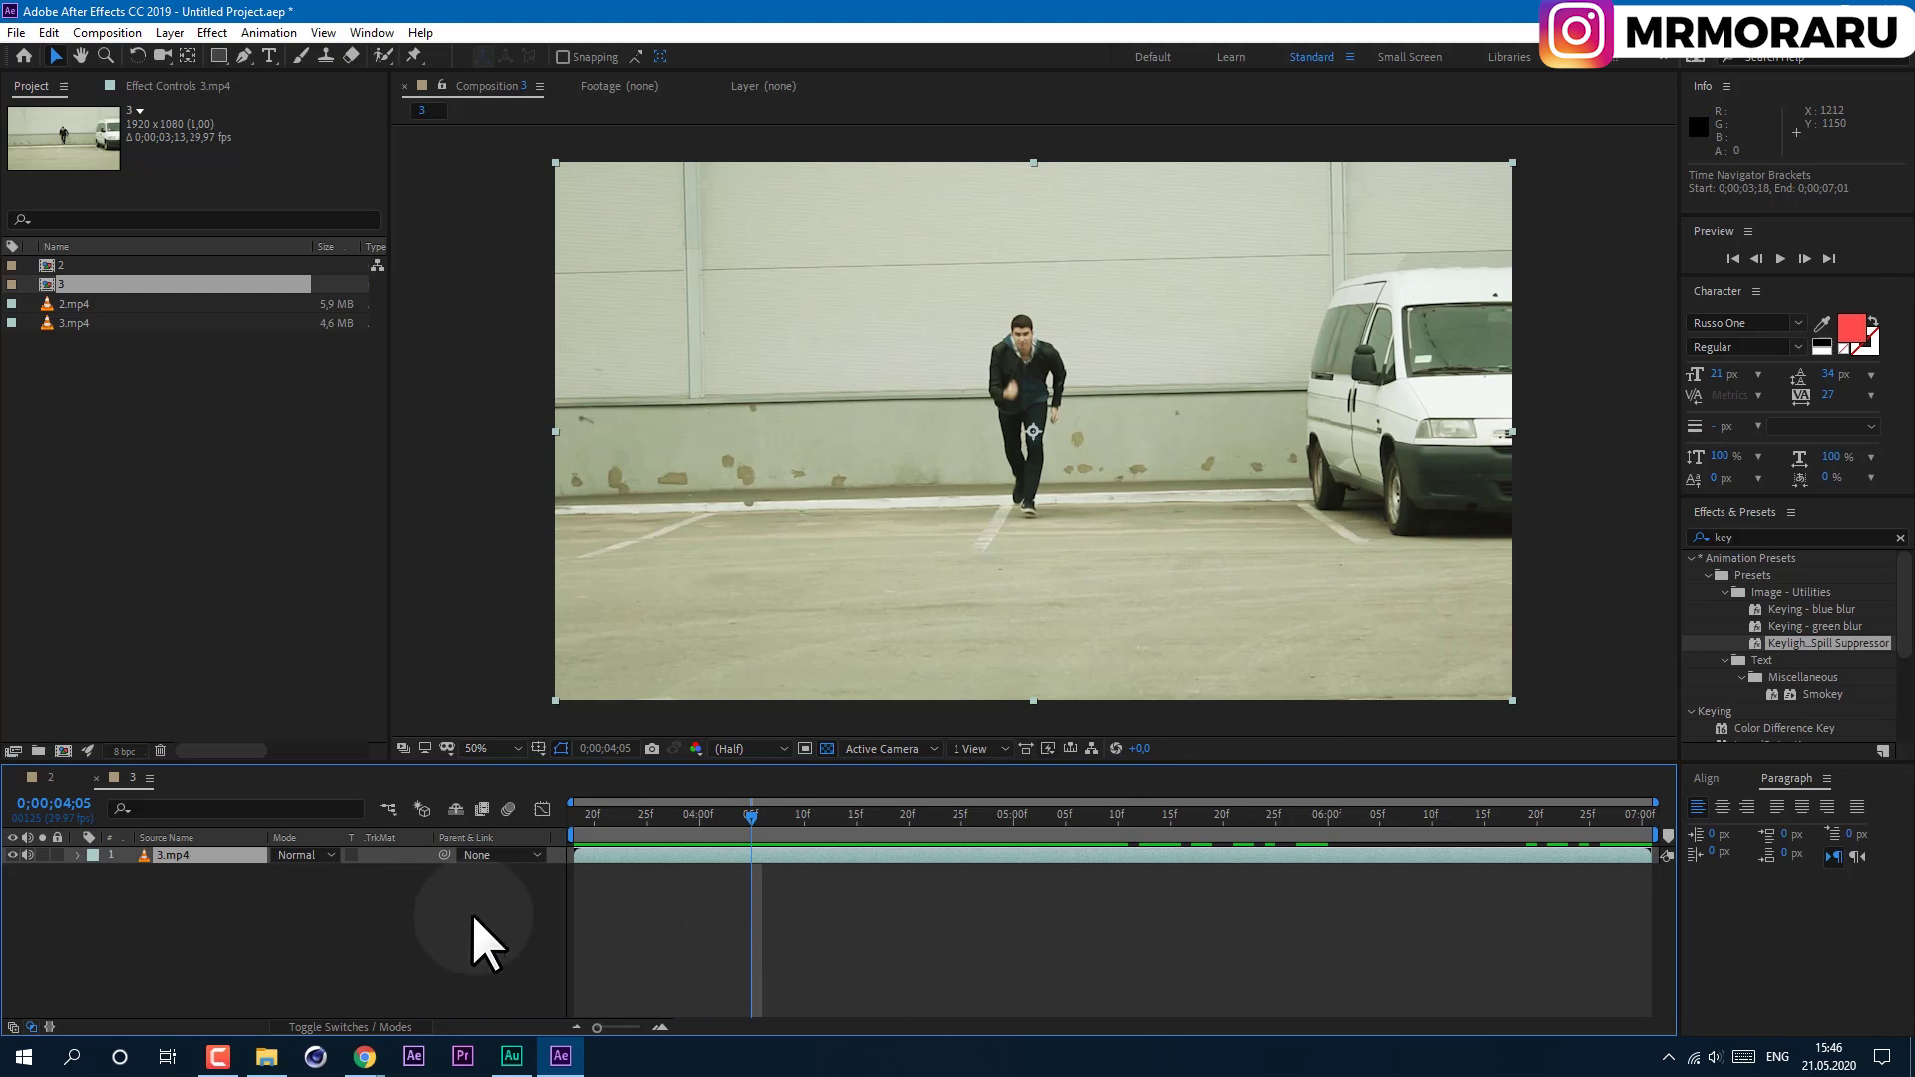
click(212, 856)
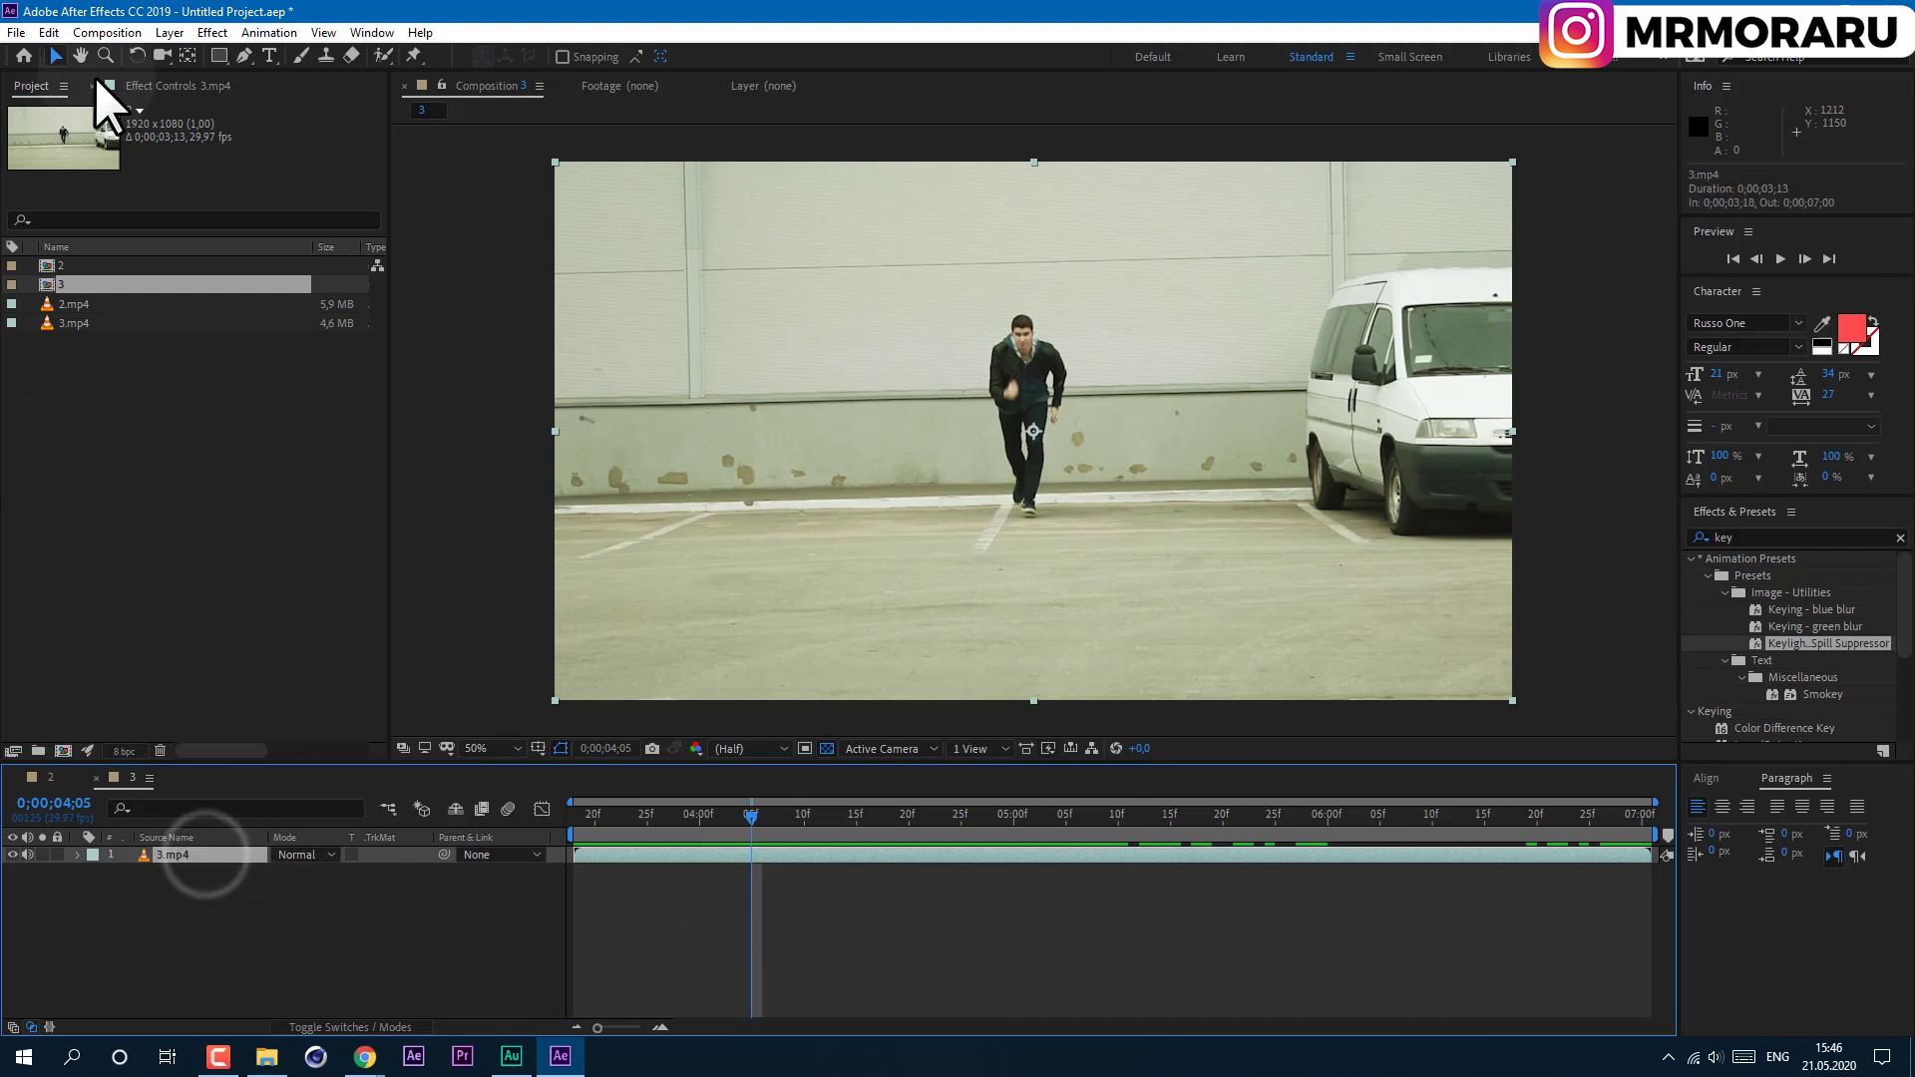
Duplicate the 3.mp4 layer and move the time to the empty-lot frame 0;00;06;28.
click(48, 32)
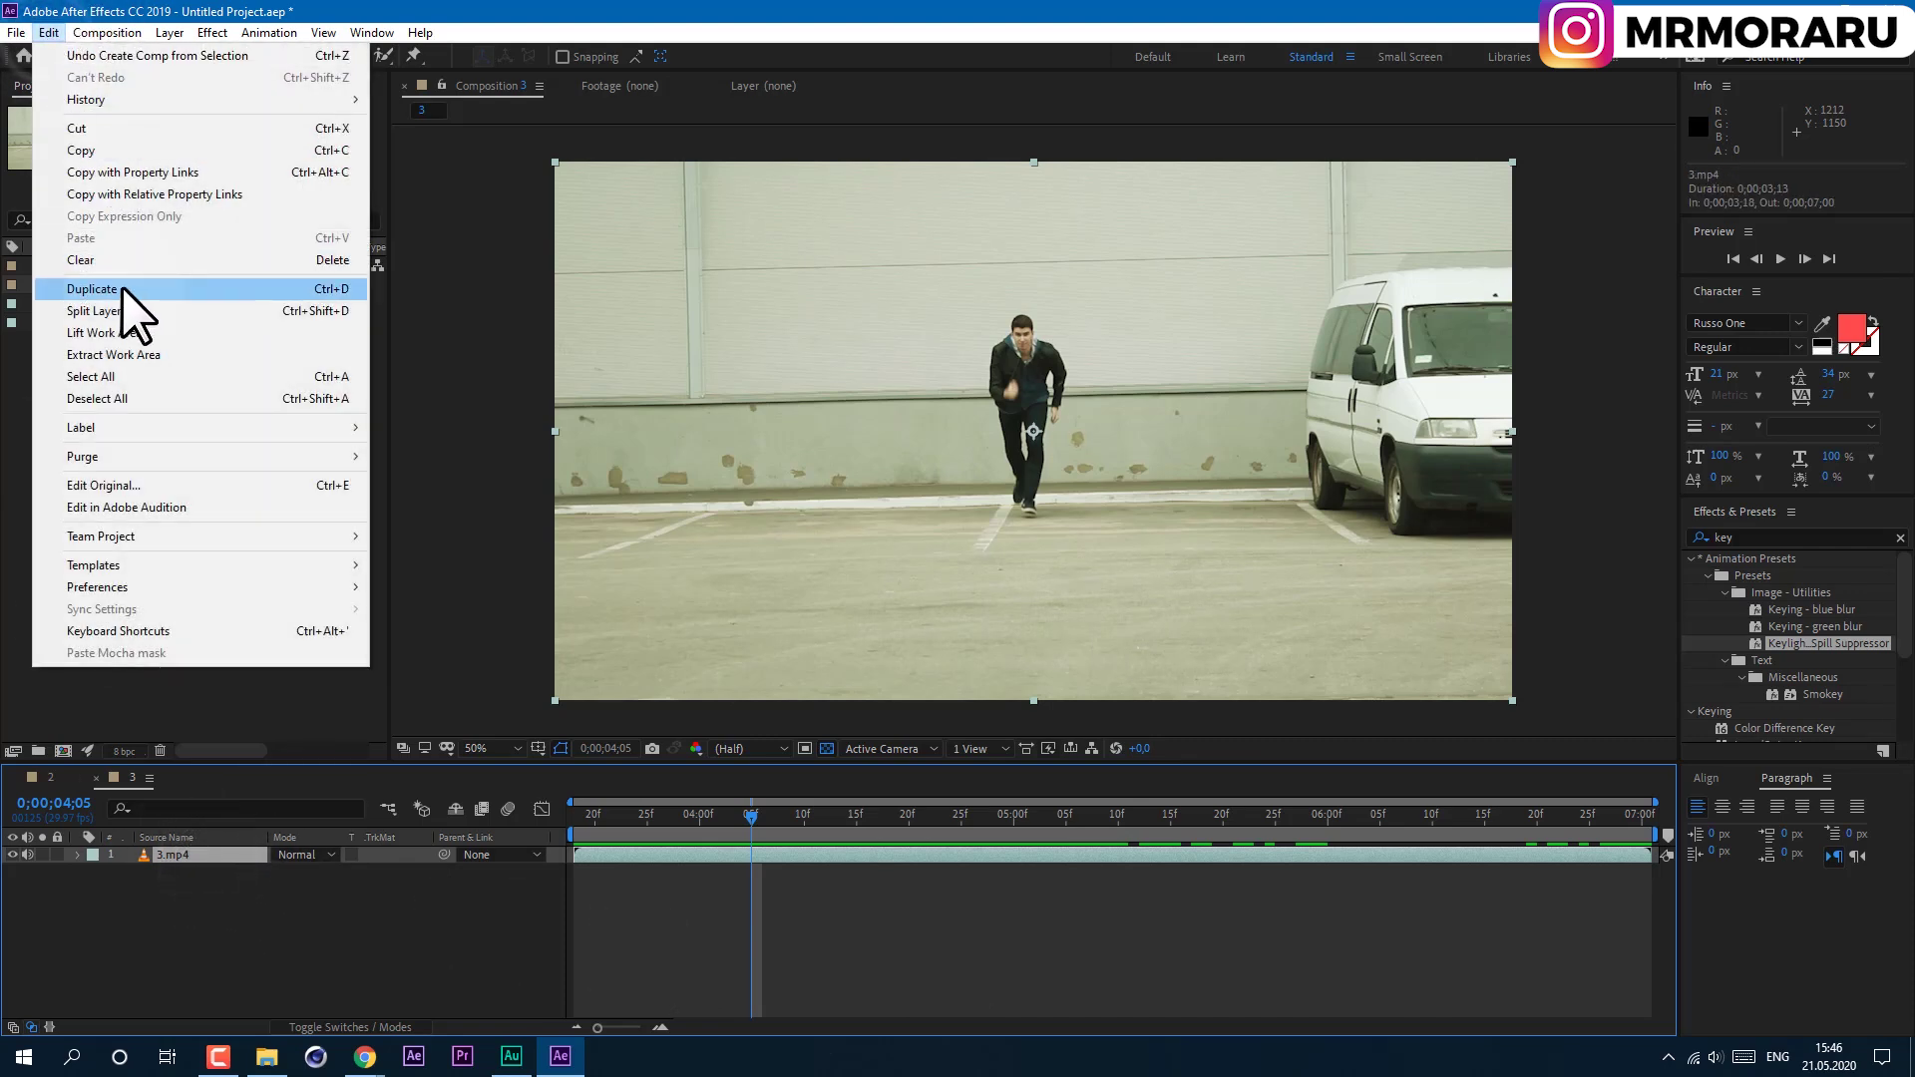
click(92, 289)
click(1644, 816)
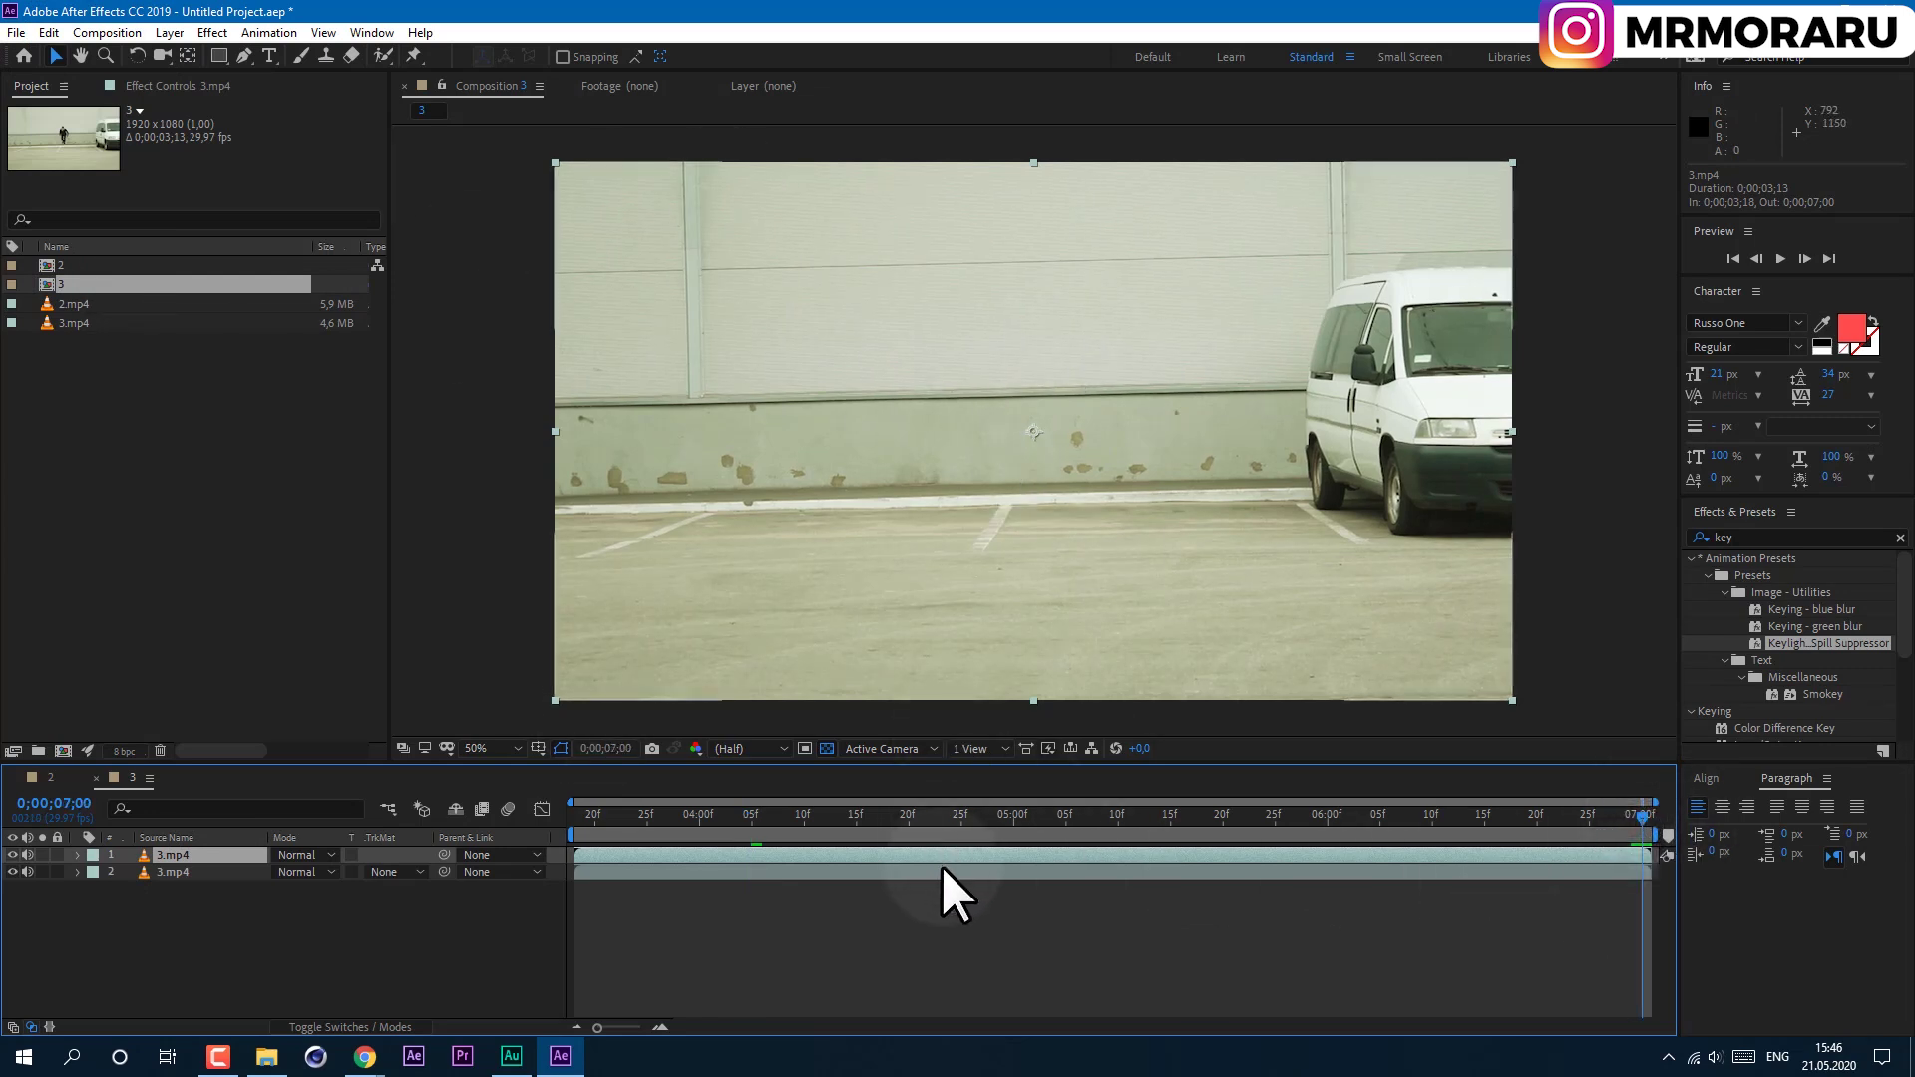
click(1631, 816)
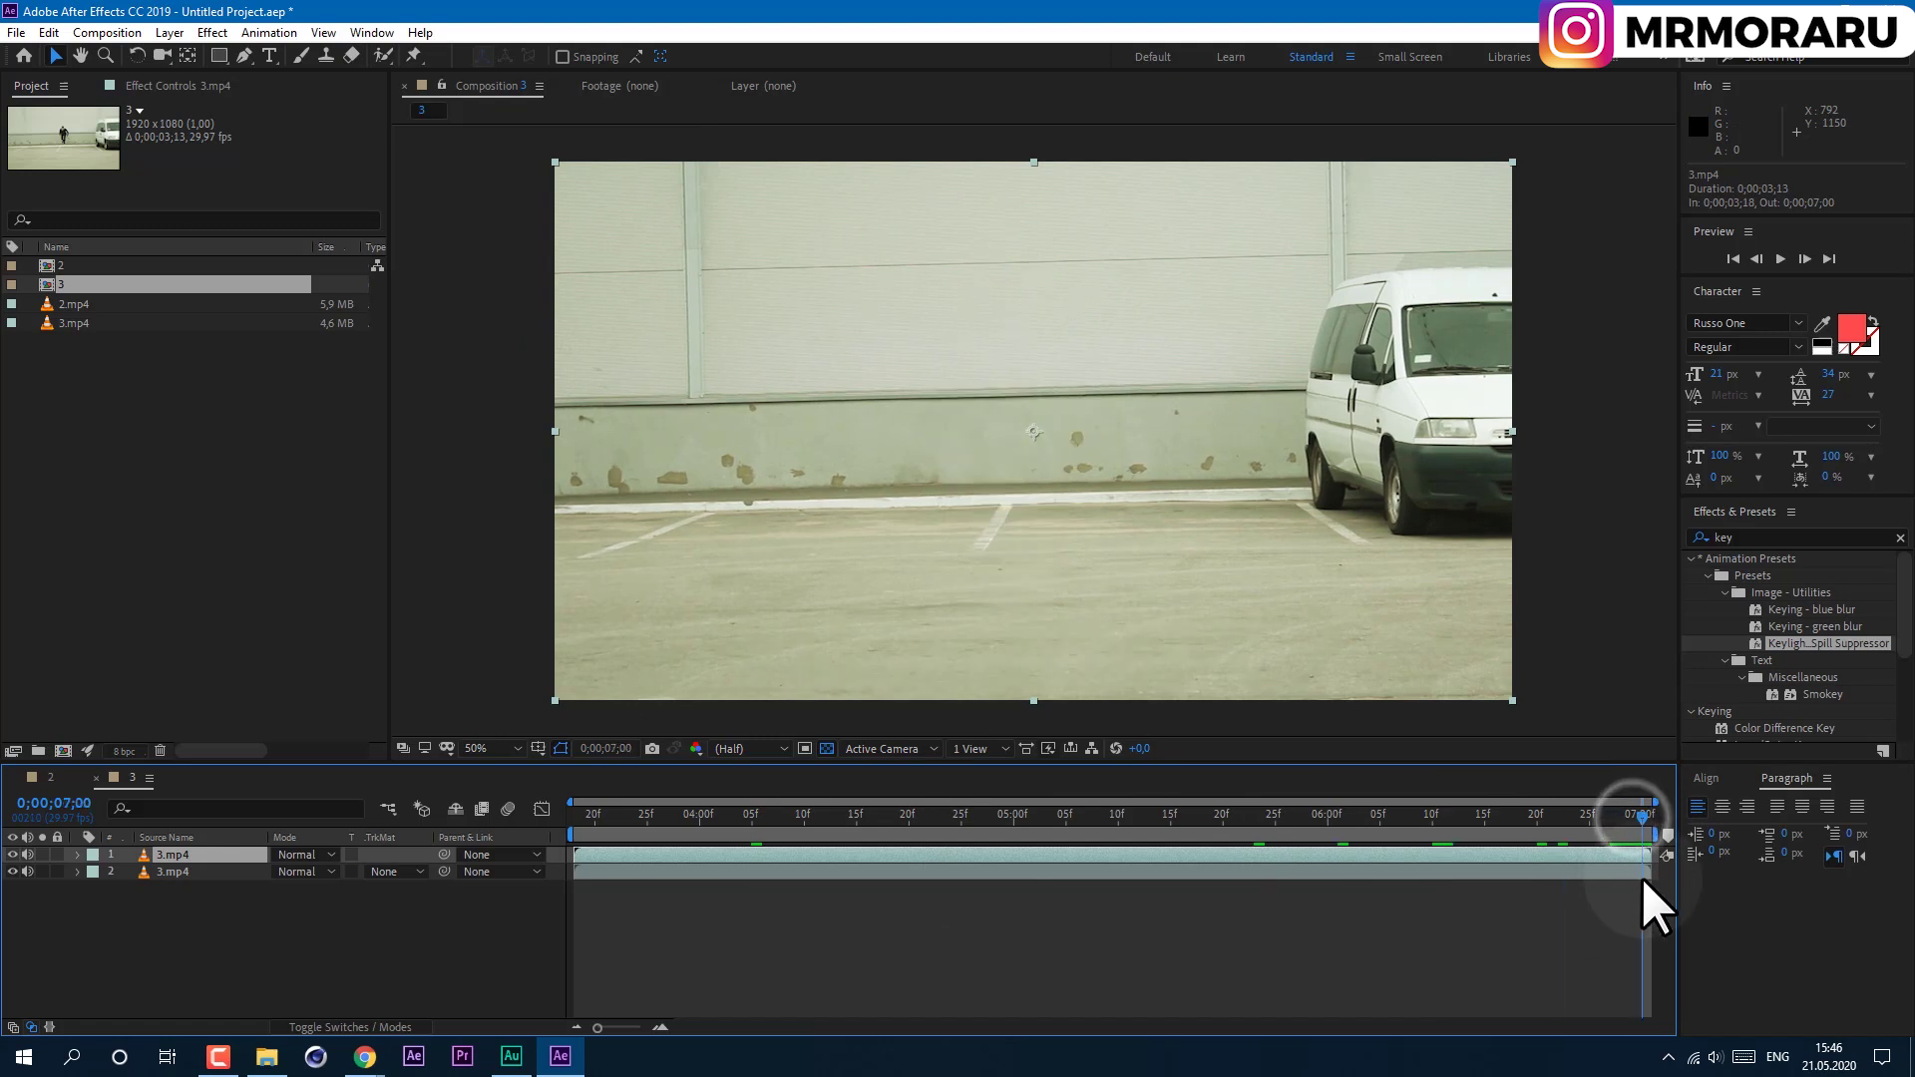
click(1624, 818)
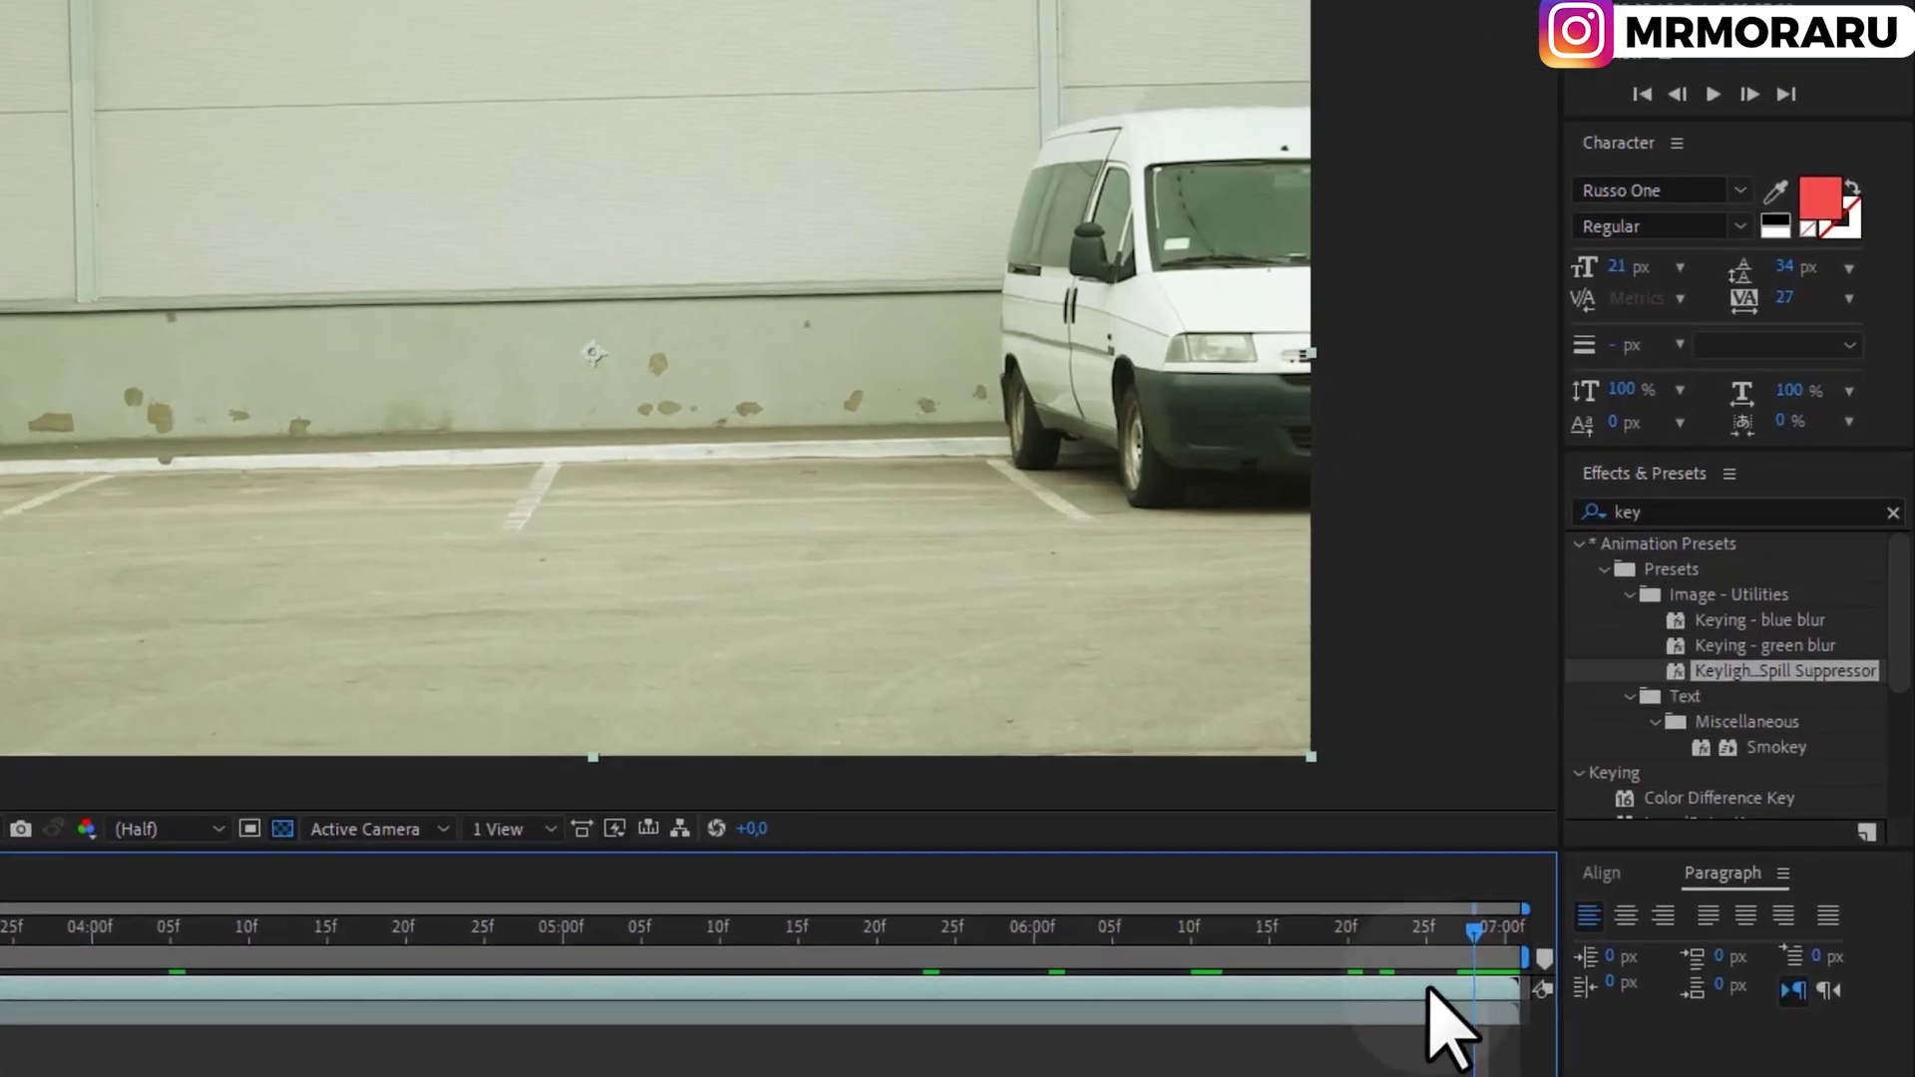
Freeze the copy on the empty-lot frame and place it below the original layer.
right_click(1447, 1028)
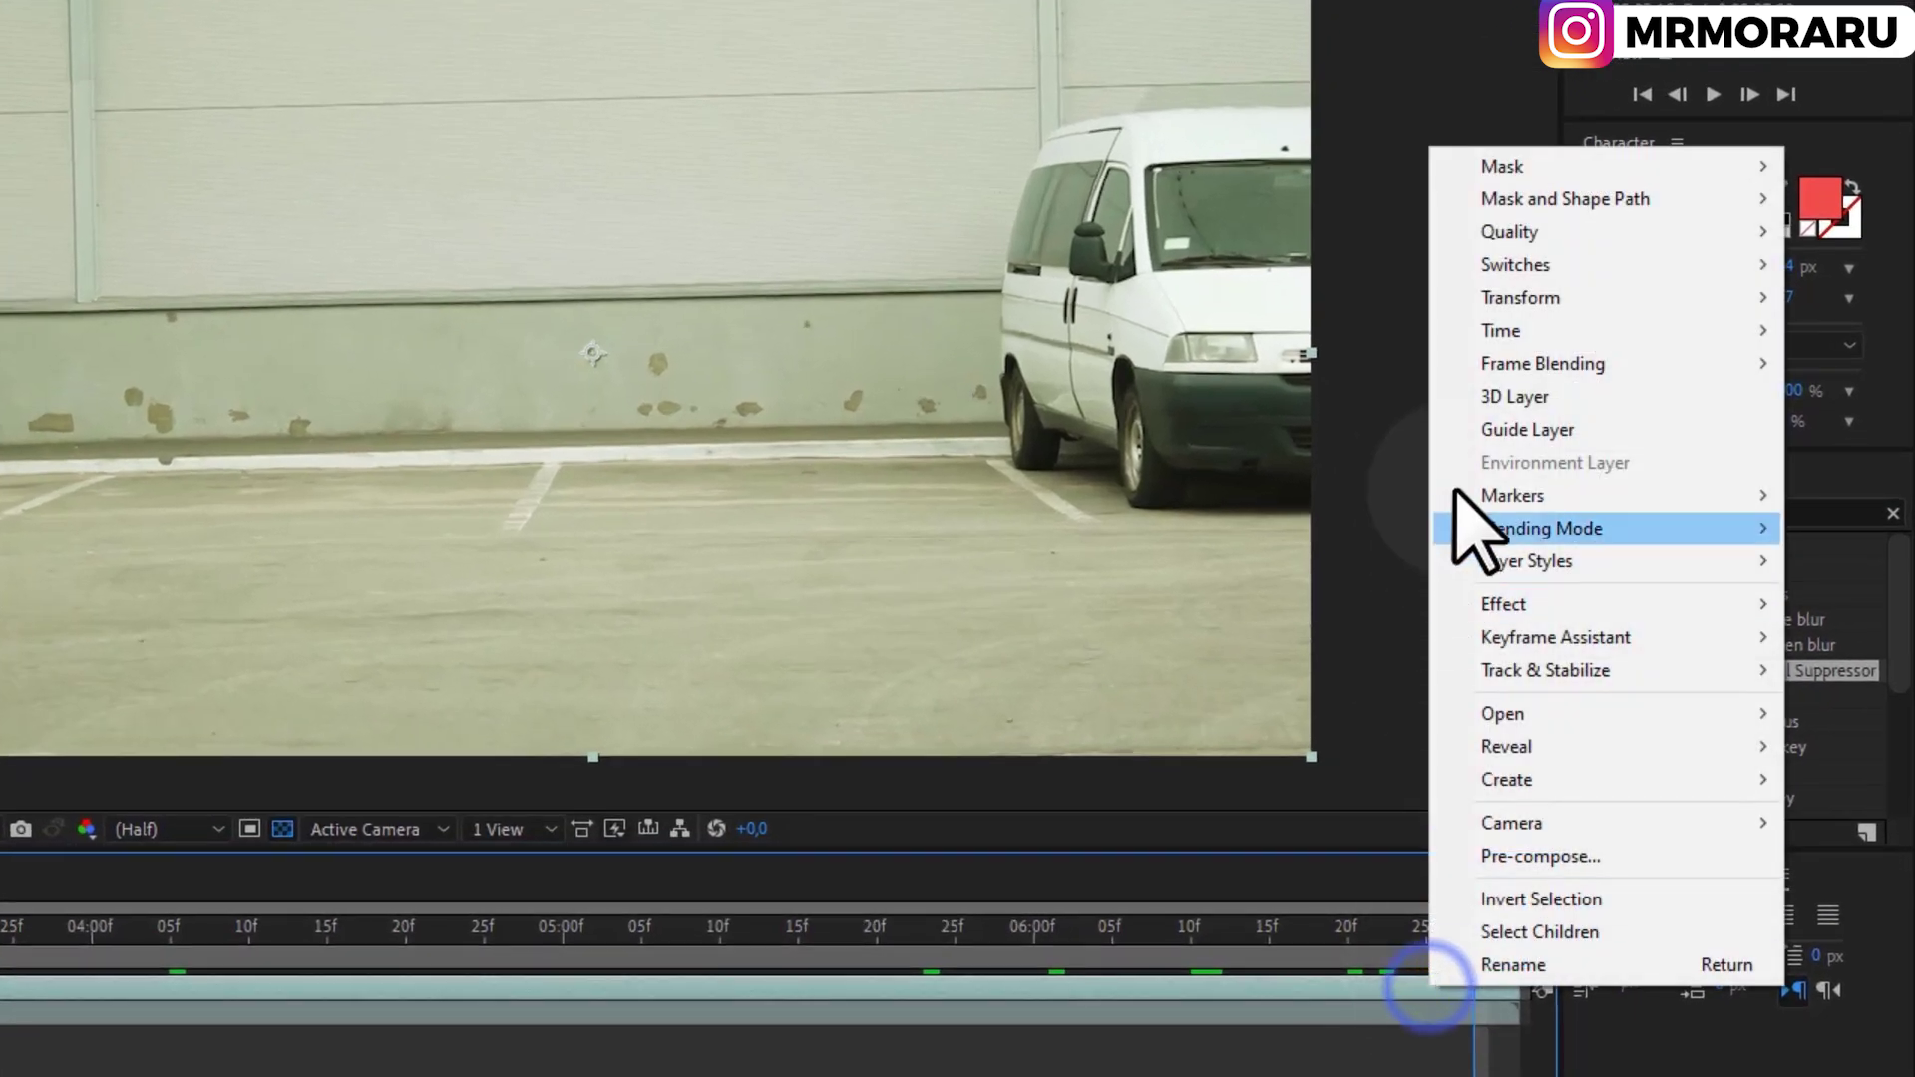
mouse_move(1458, 330)
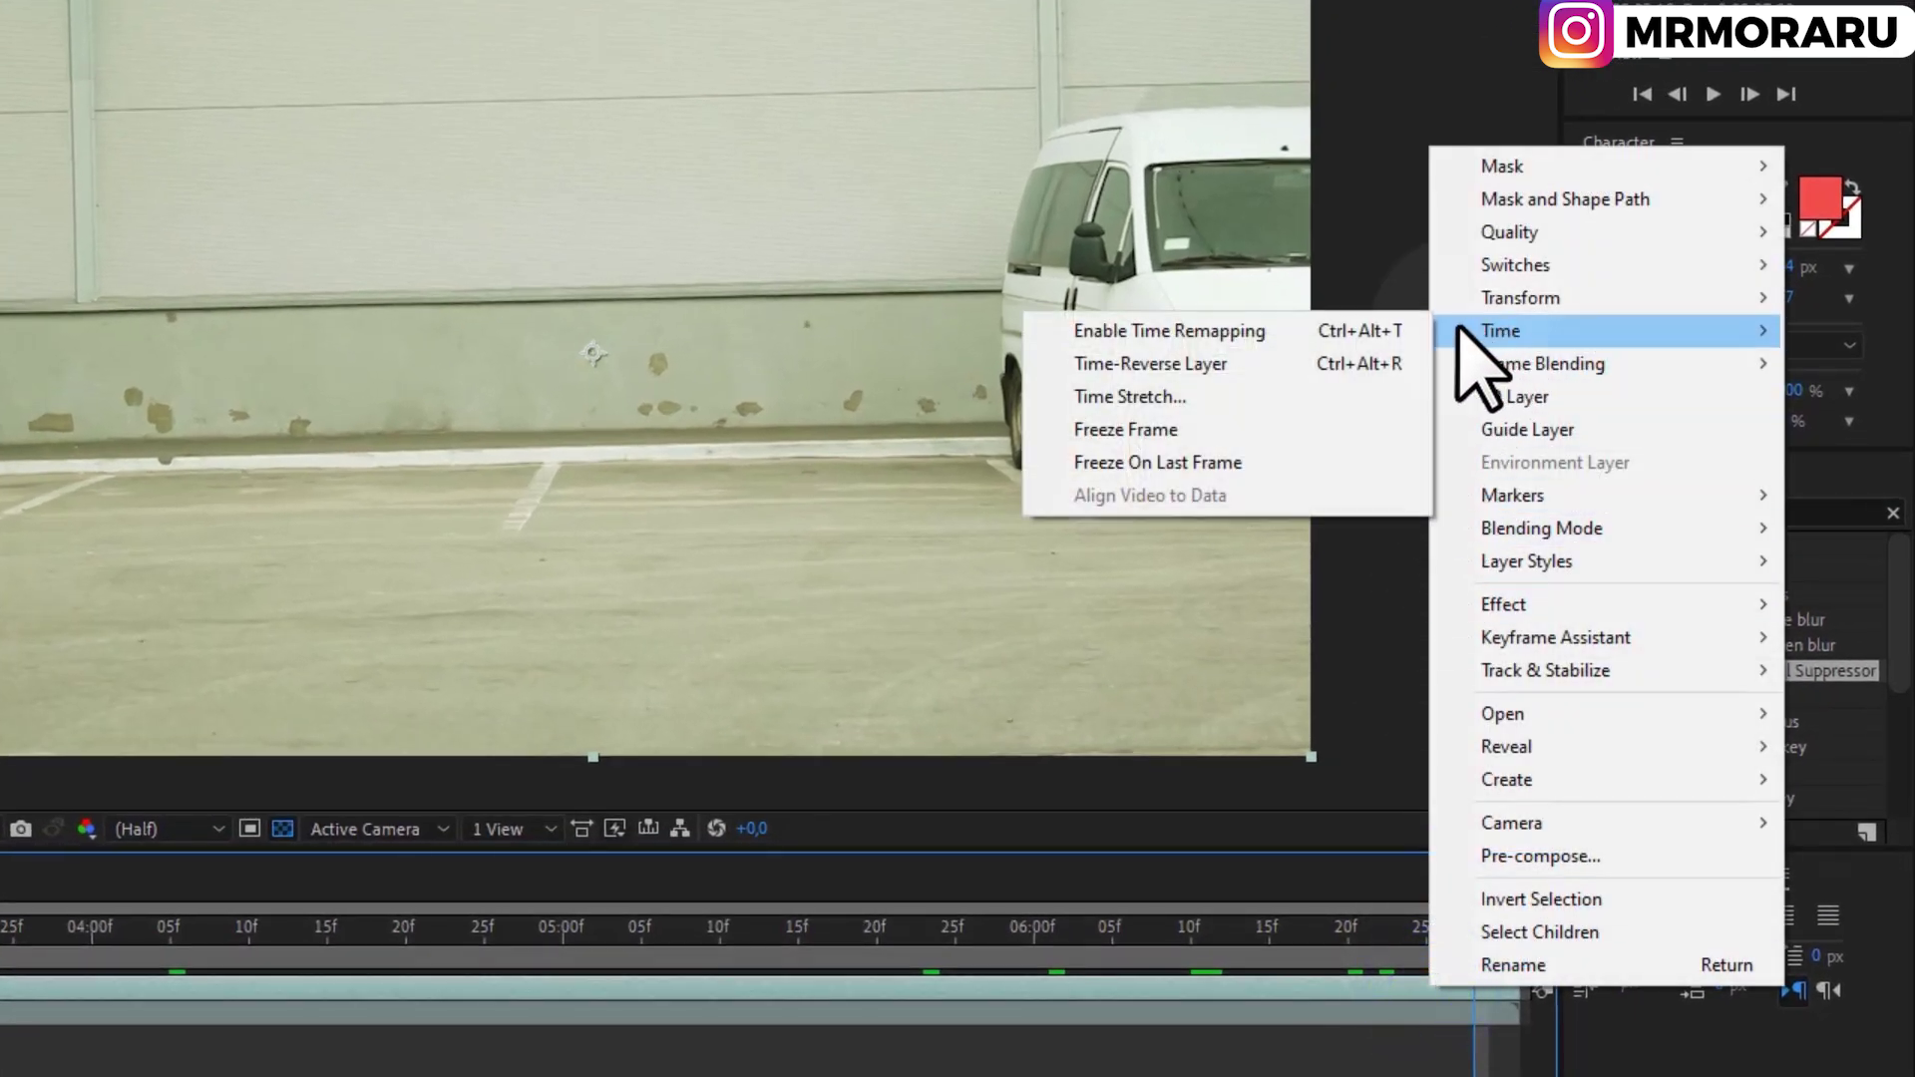
click(1300, 429)
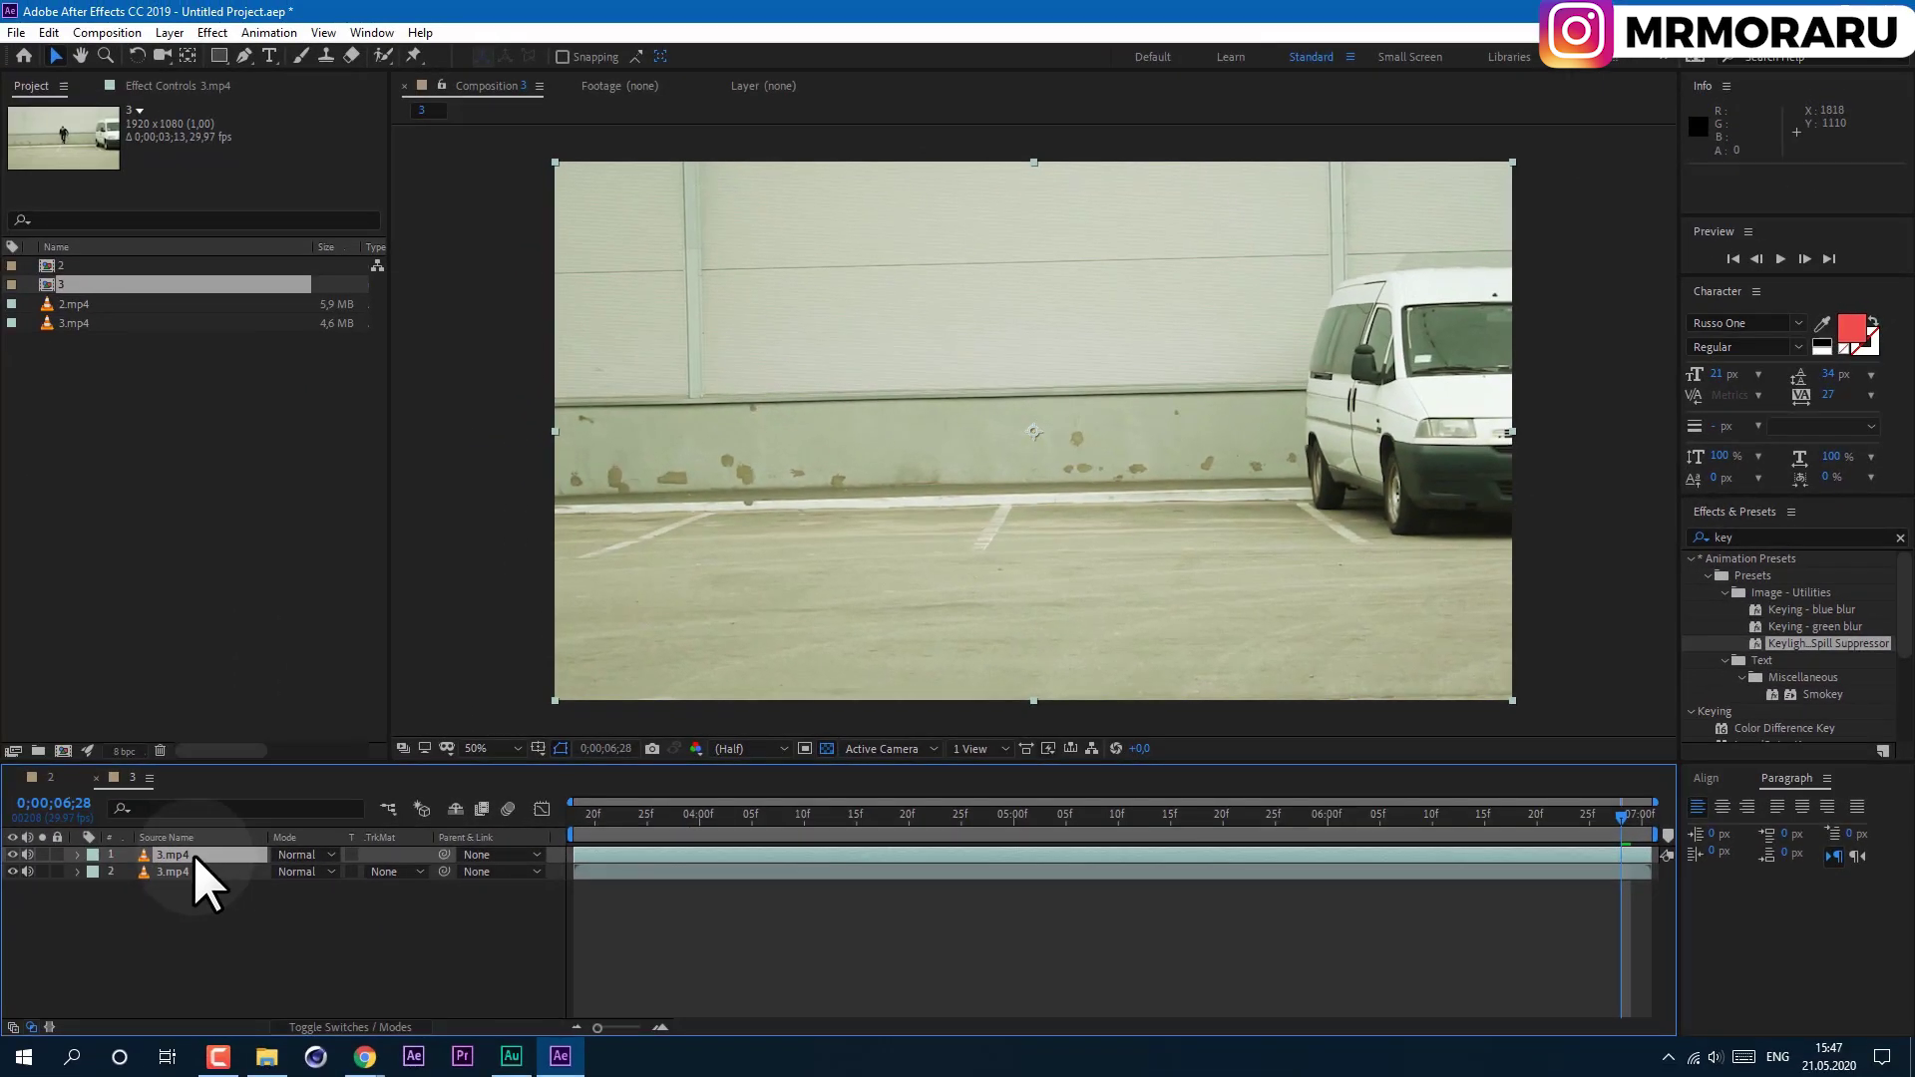
drag(147, 861, 2, 921)
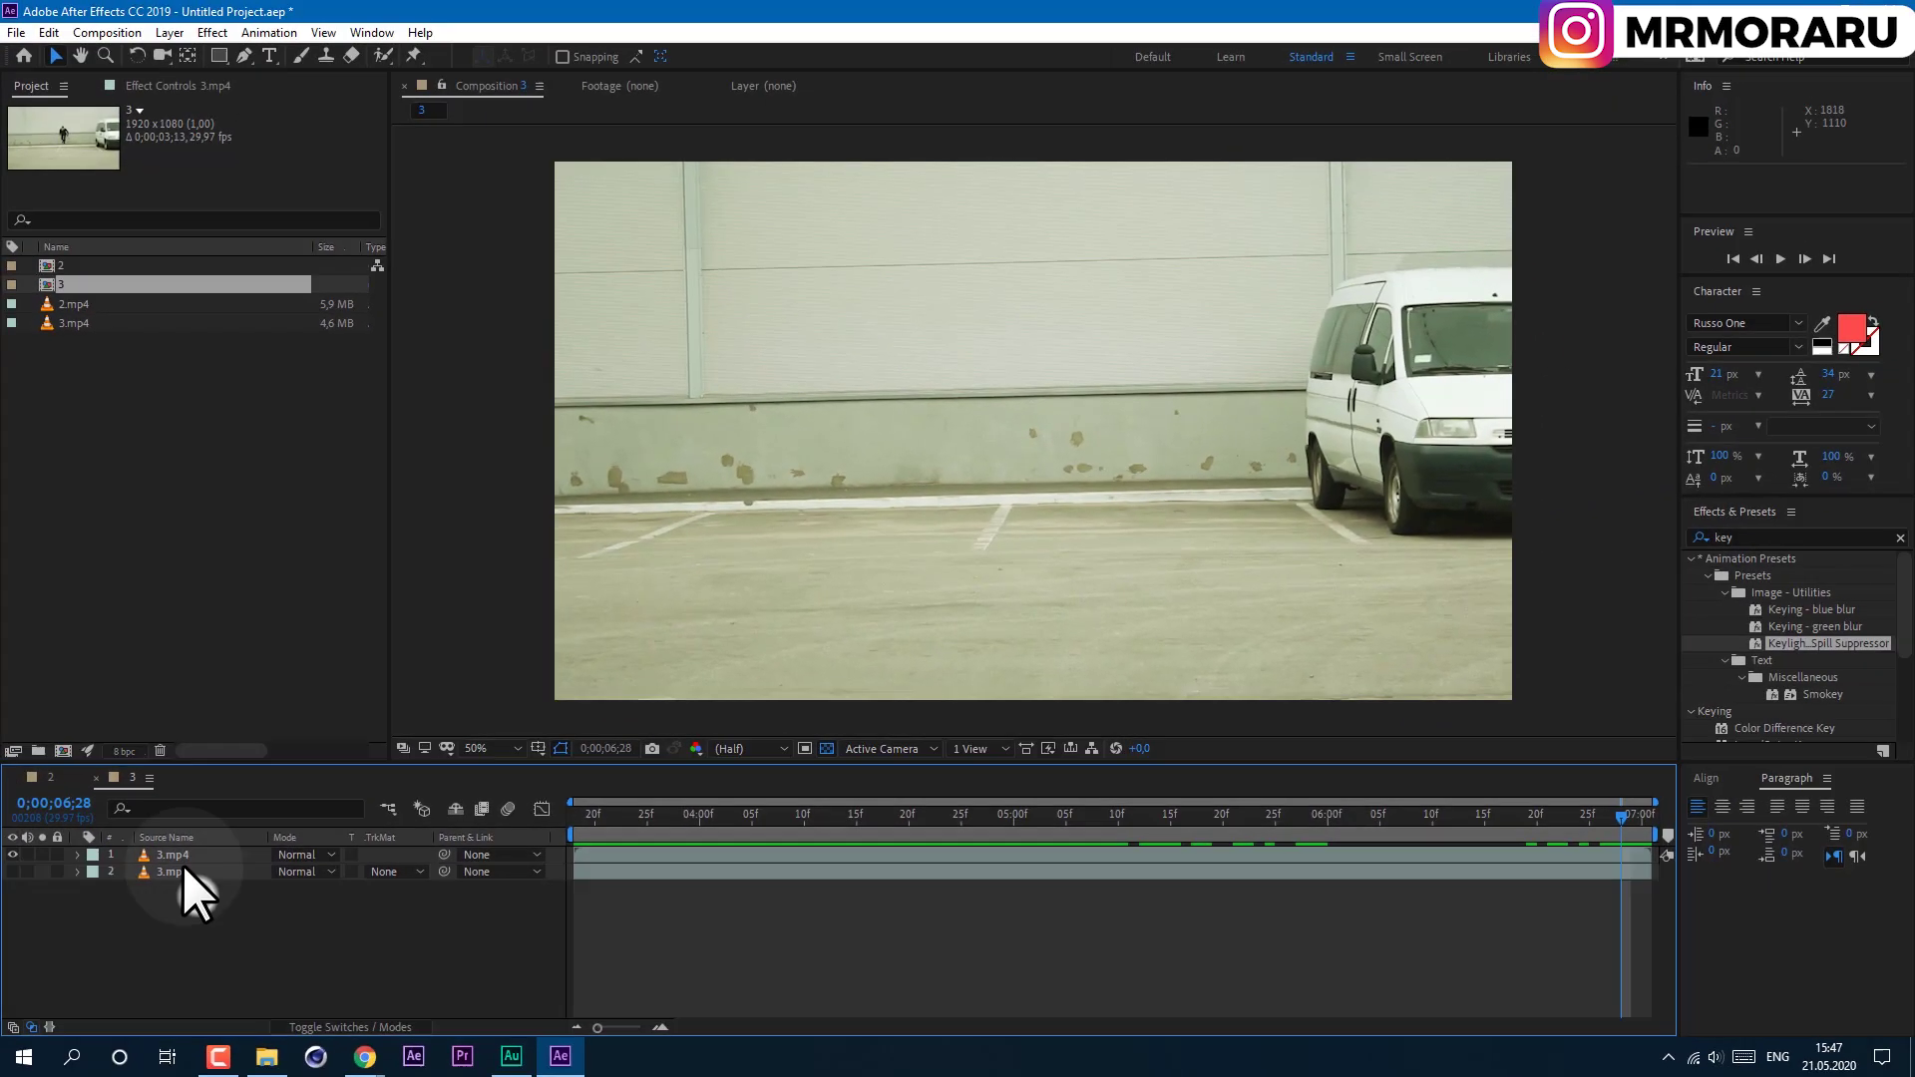
click(285, 990)
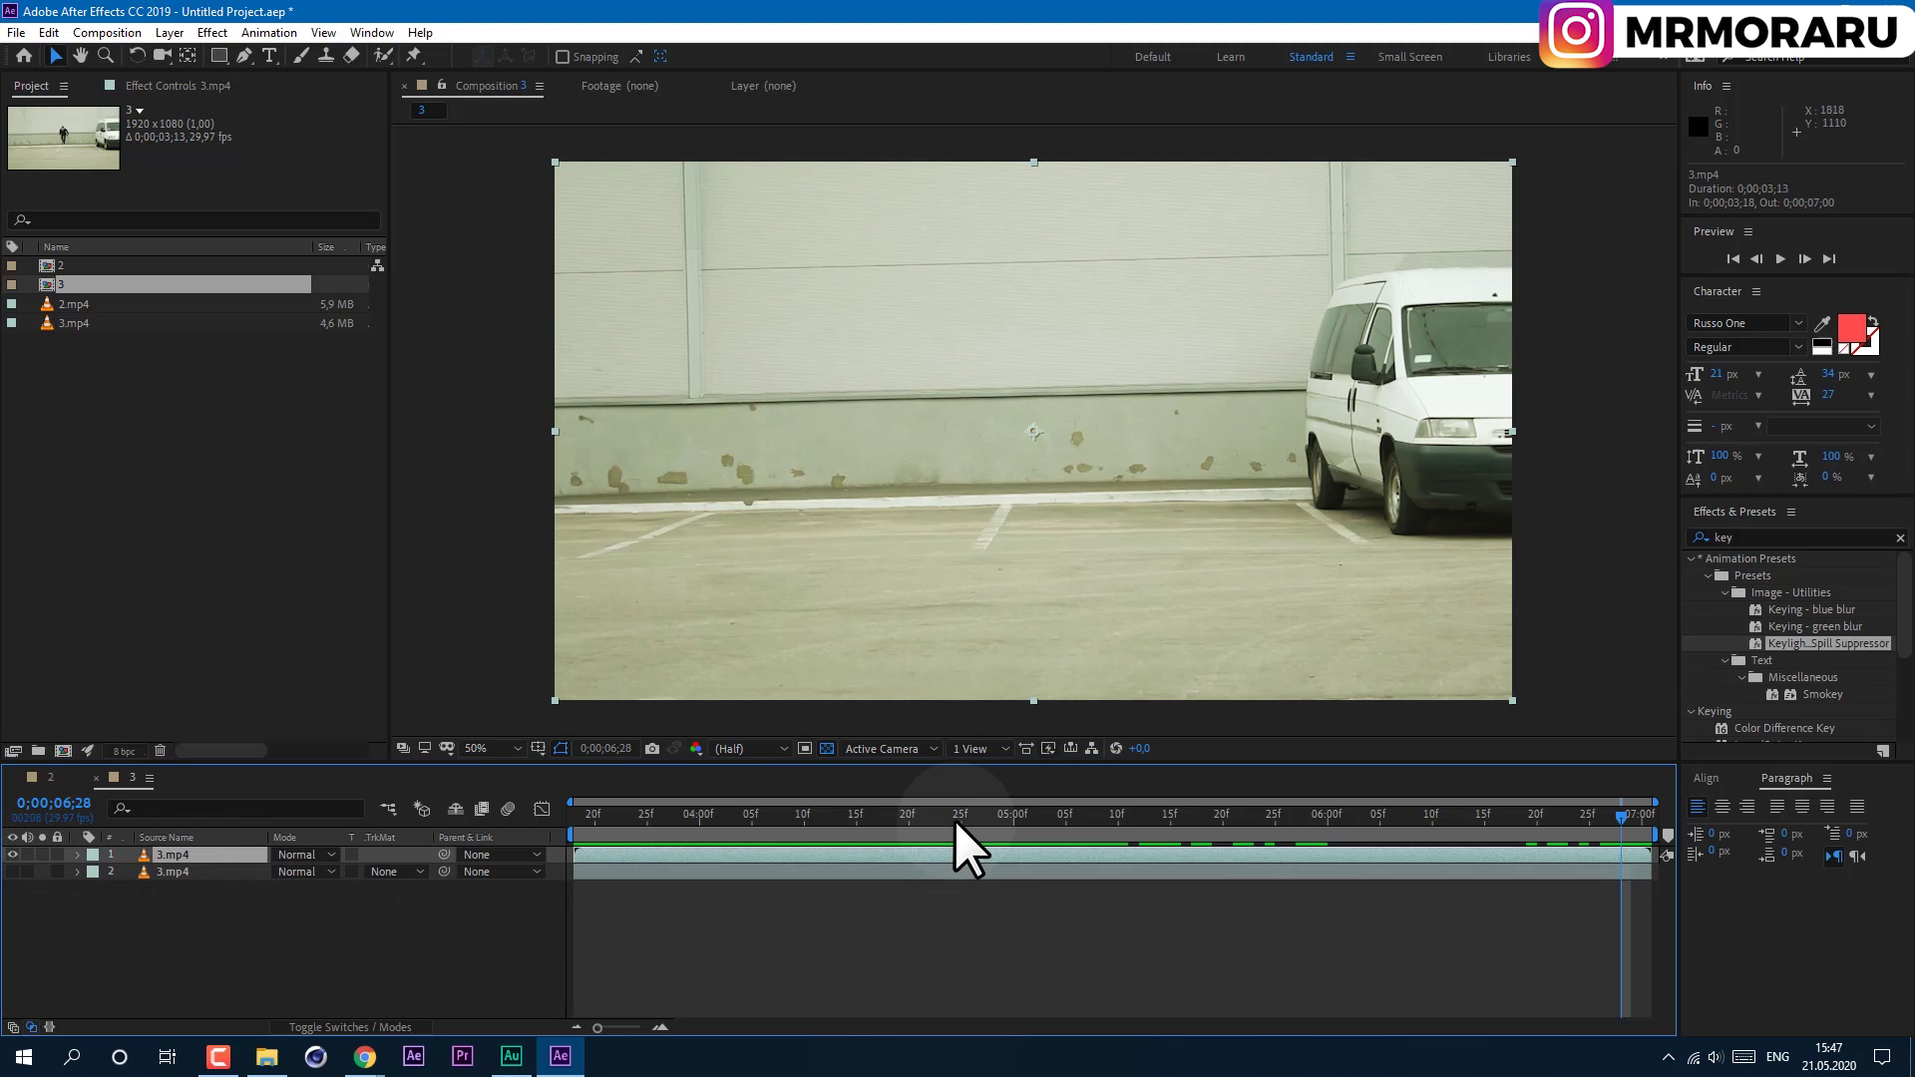
drag(955, 818, 975, 907)
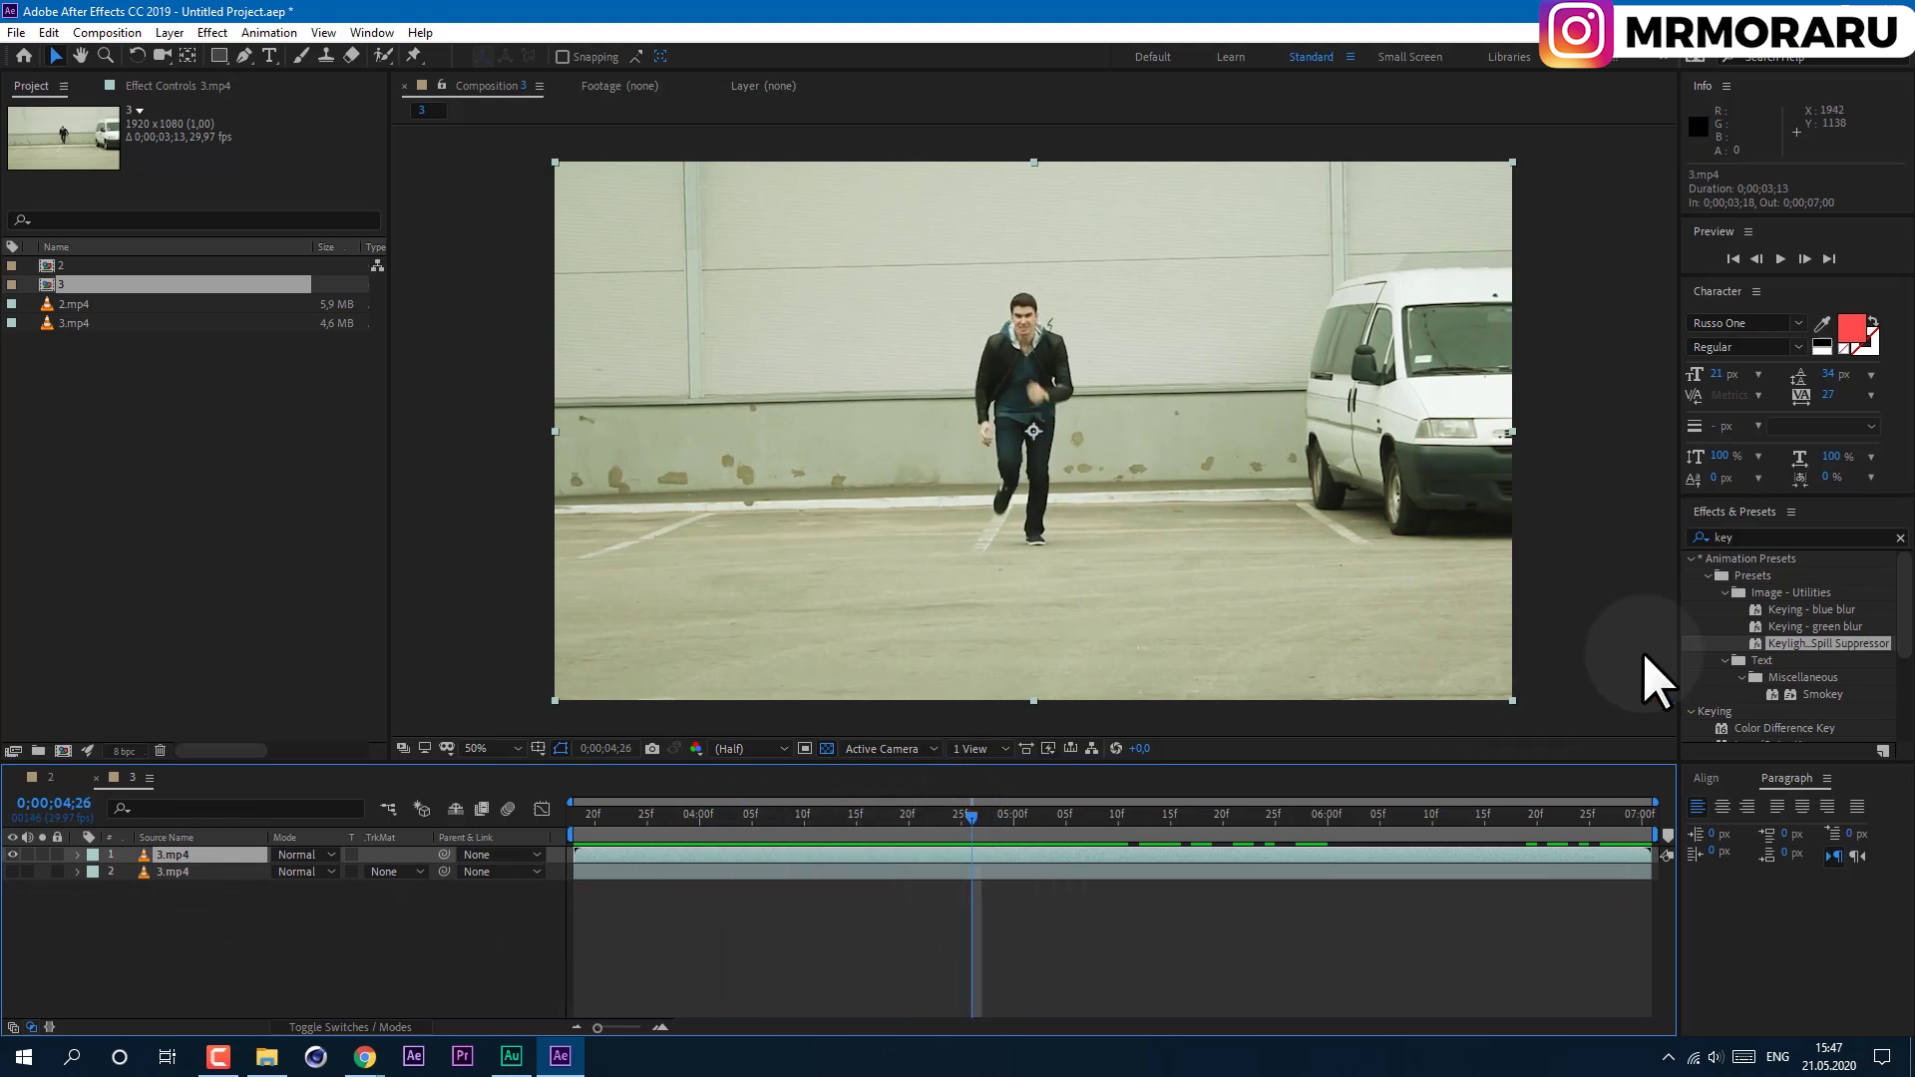
Apply Difference Matte to the top layer using 2. 3.mp4, Matching Tolerance 5%.
text(diff)
drag(1800, 590, 920, 854)
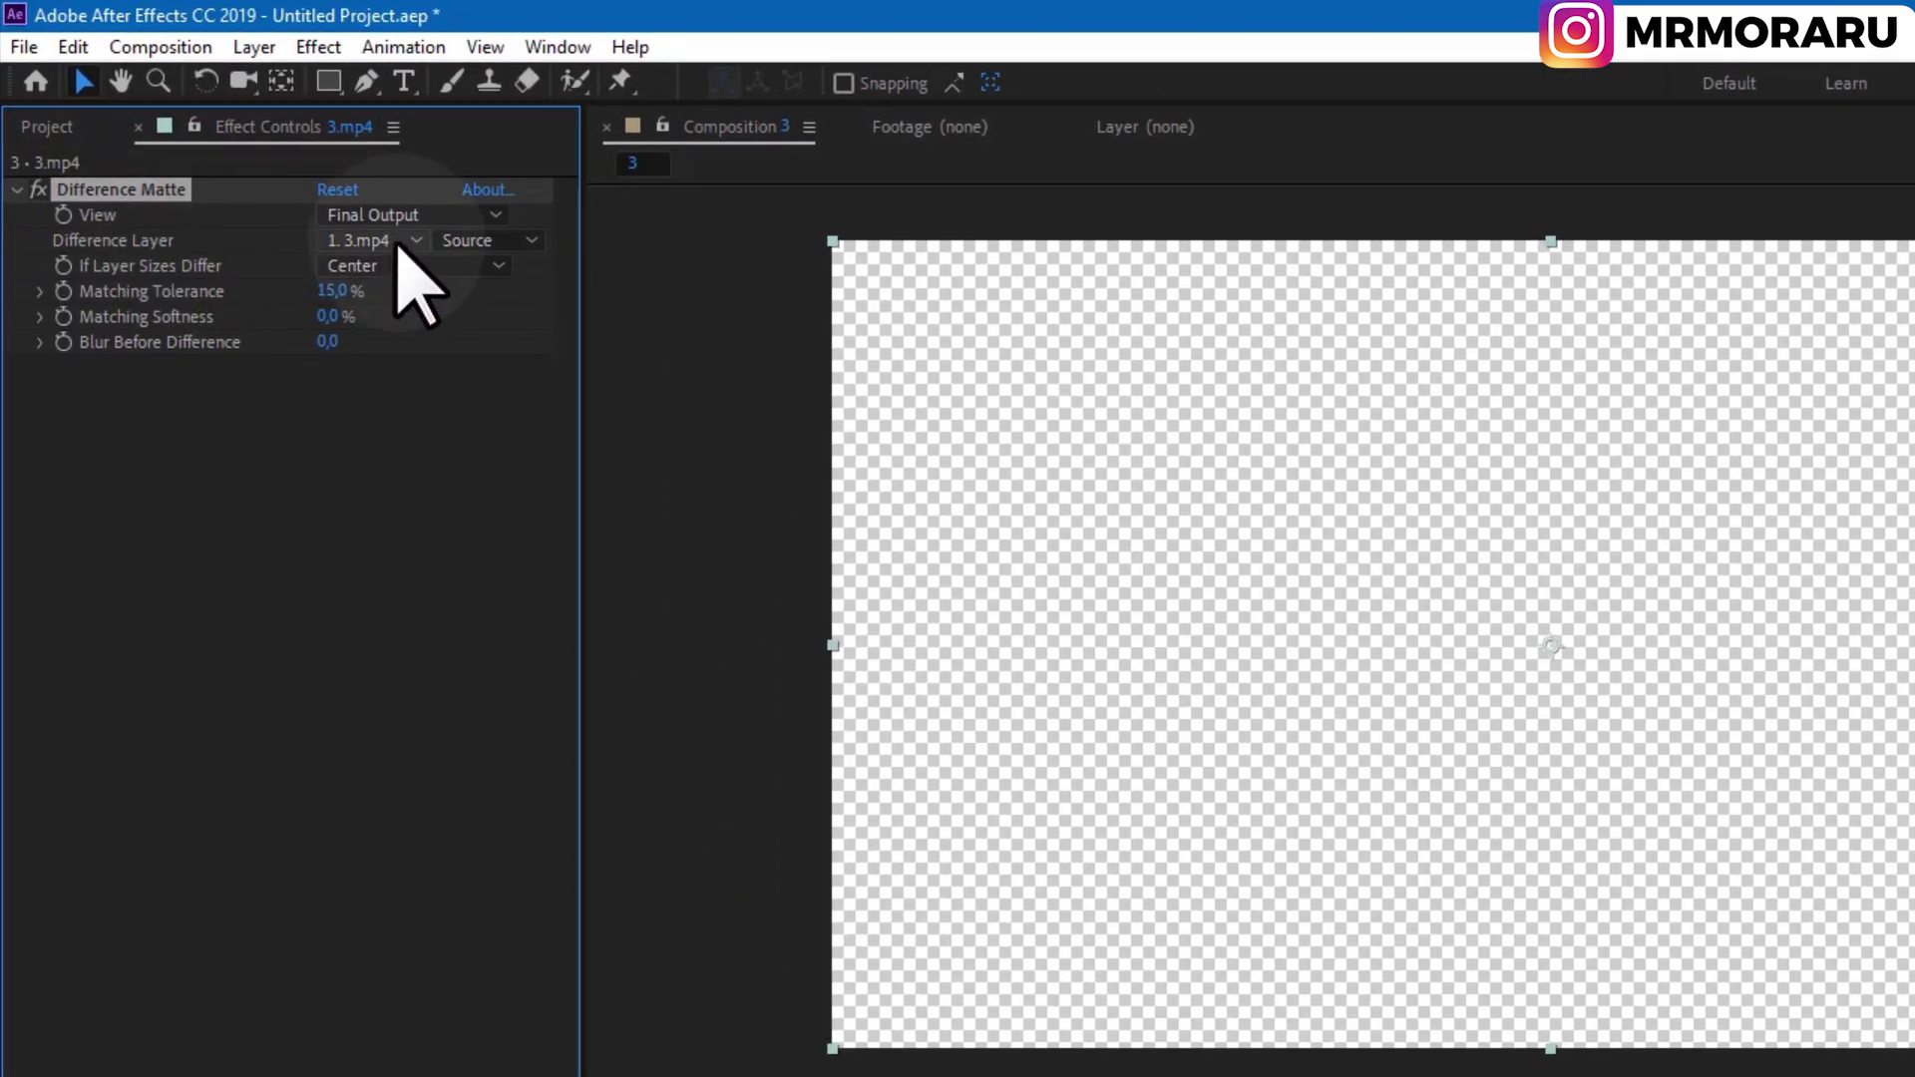
click(399, 248)
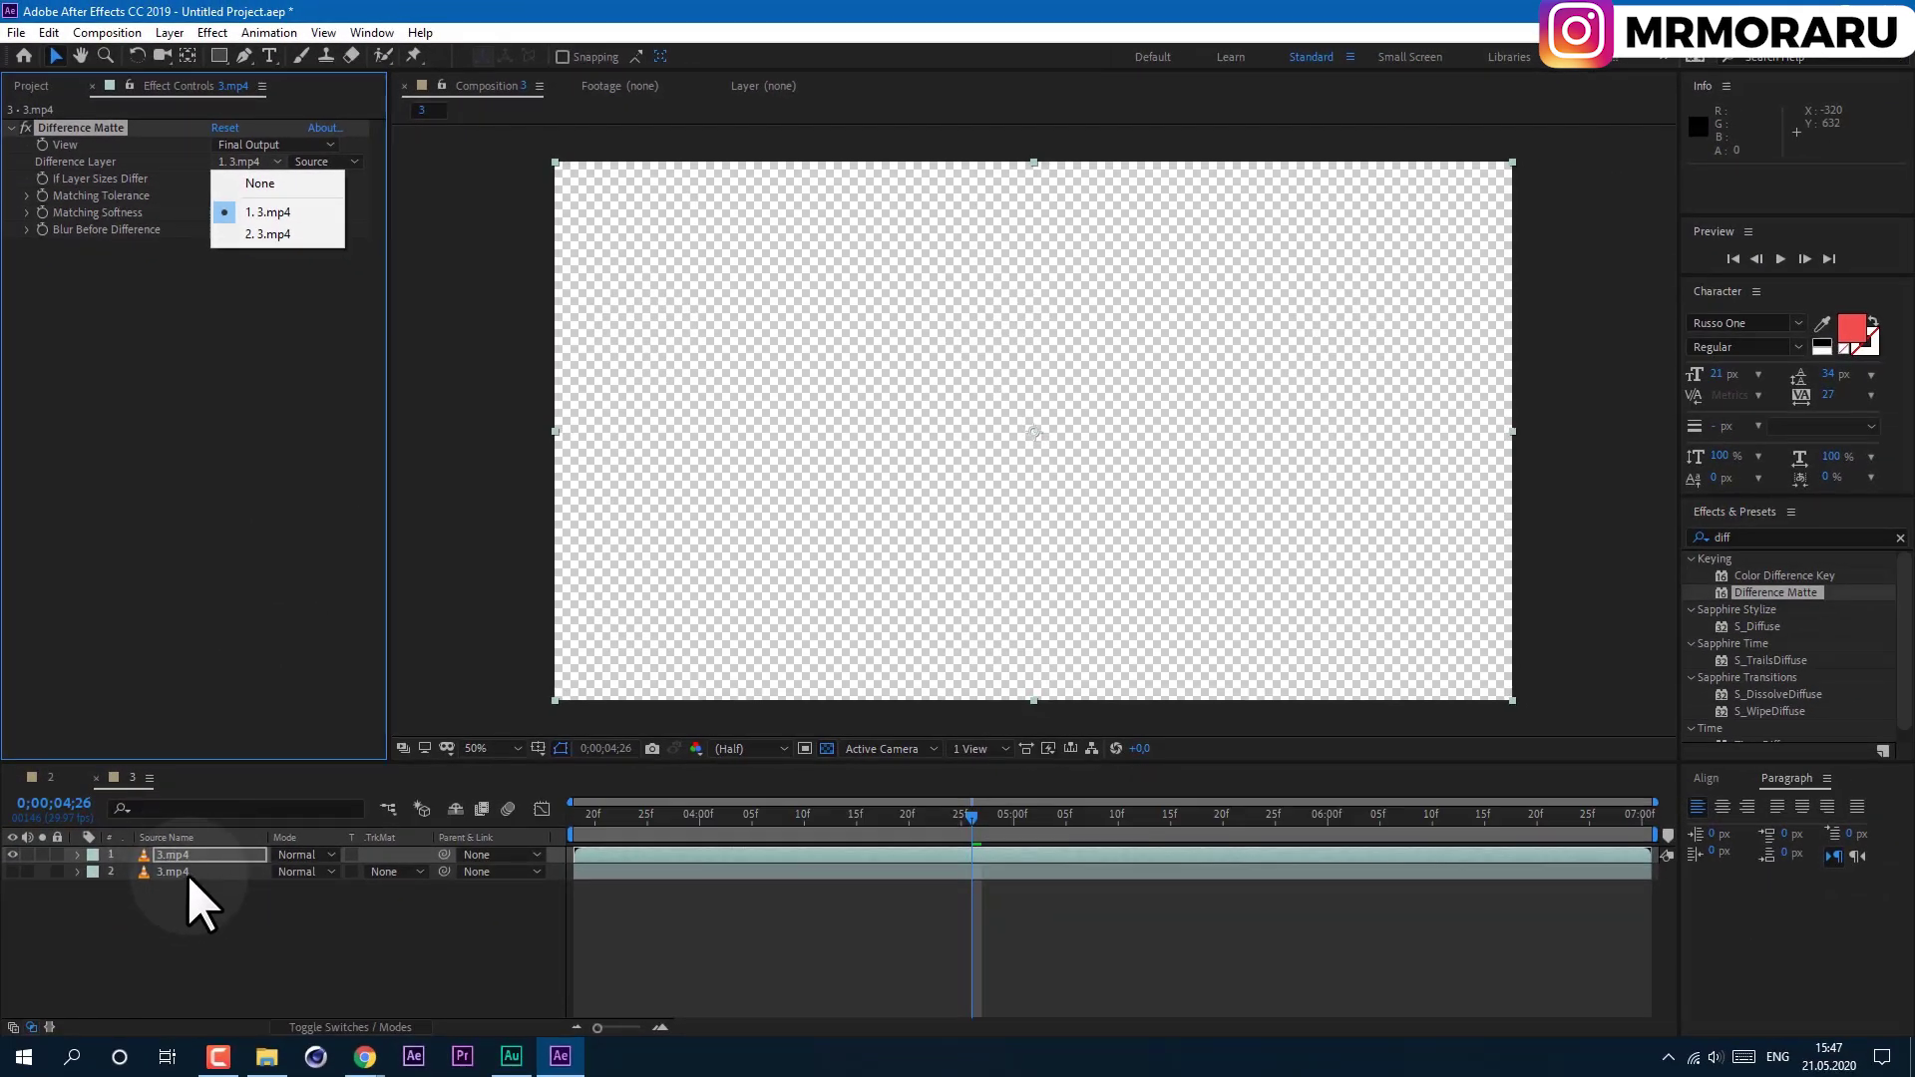
click(267, 233)
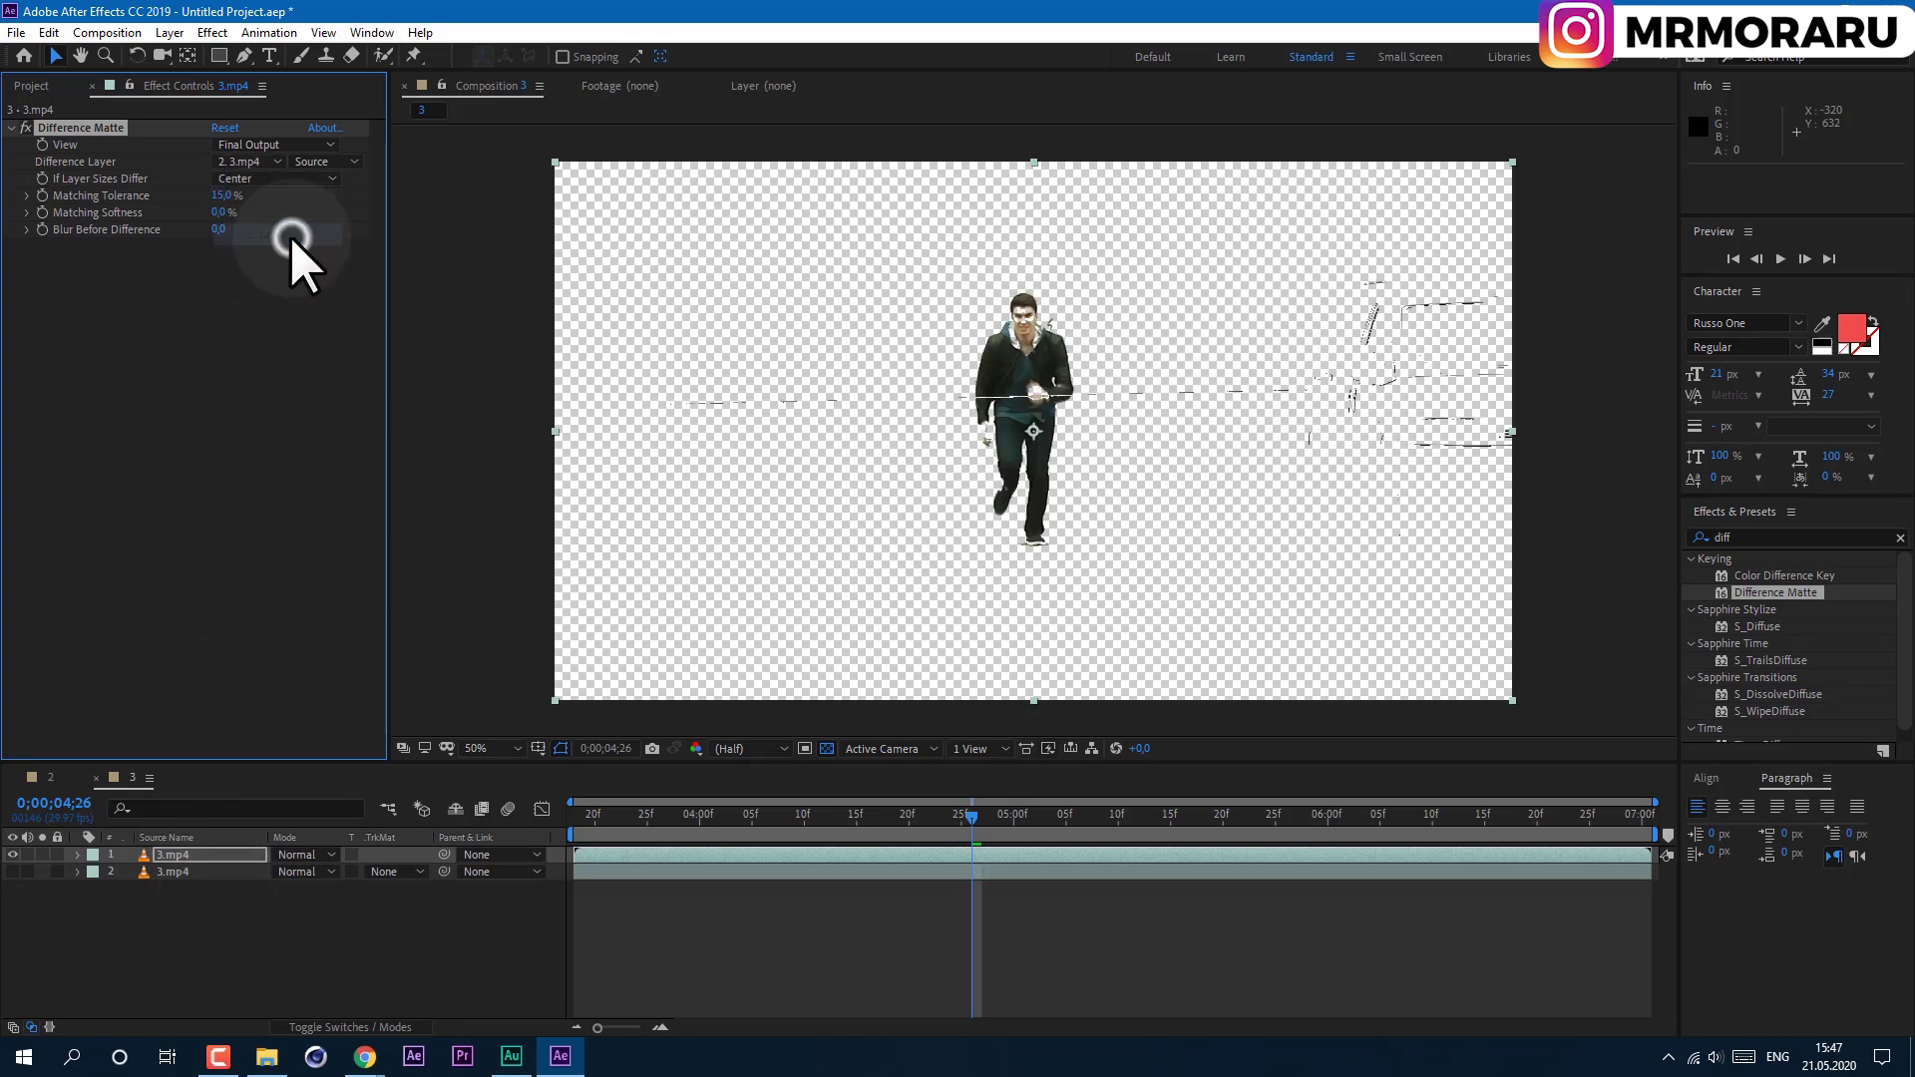
click(195, 855)
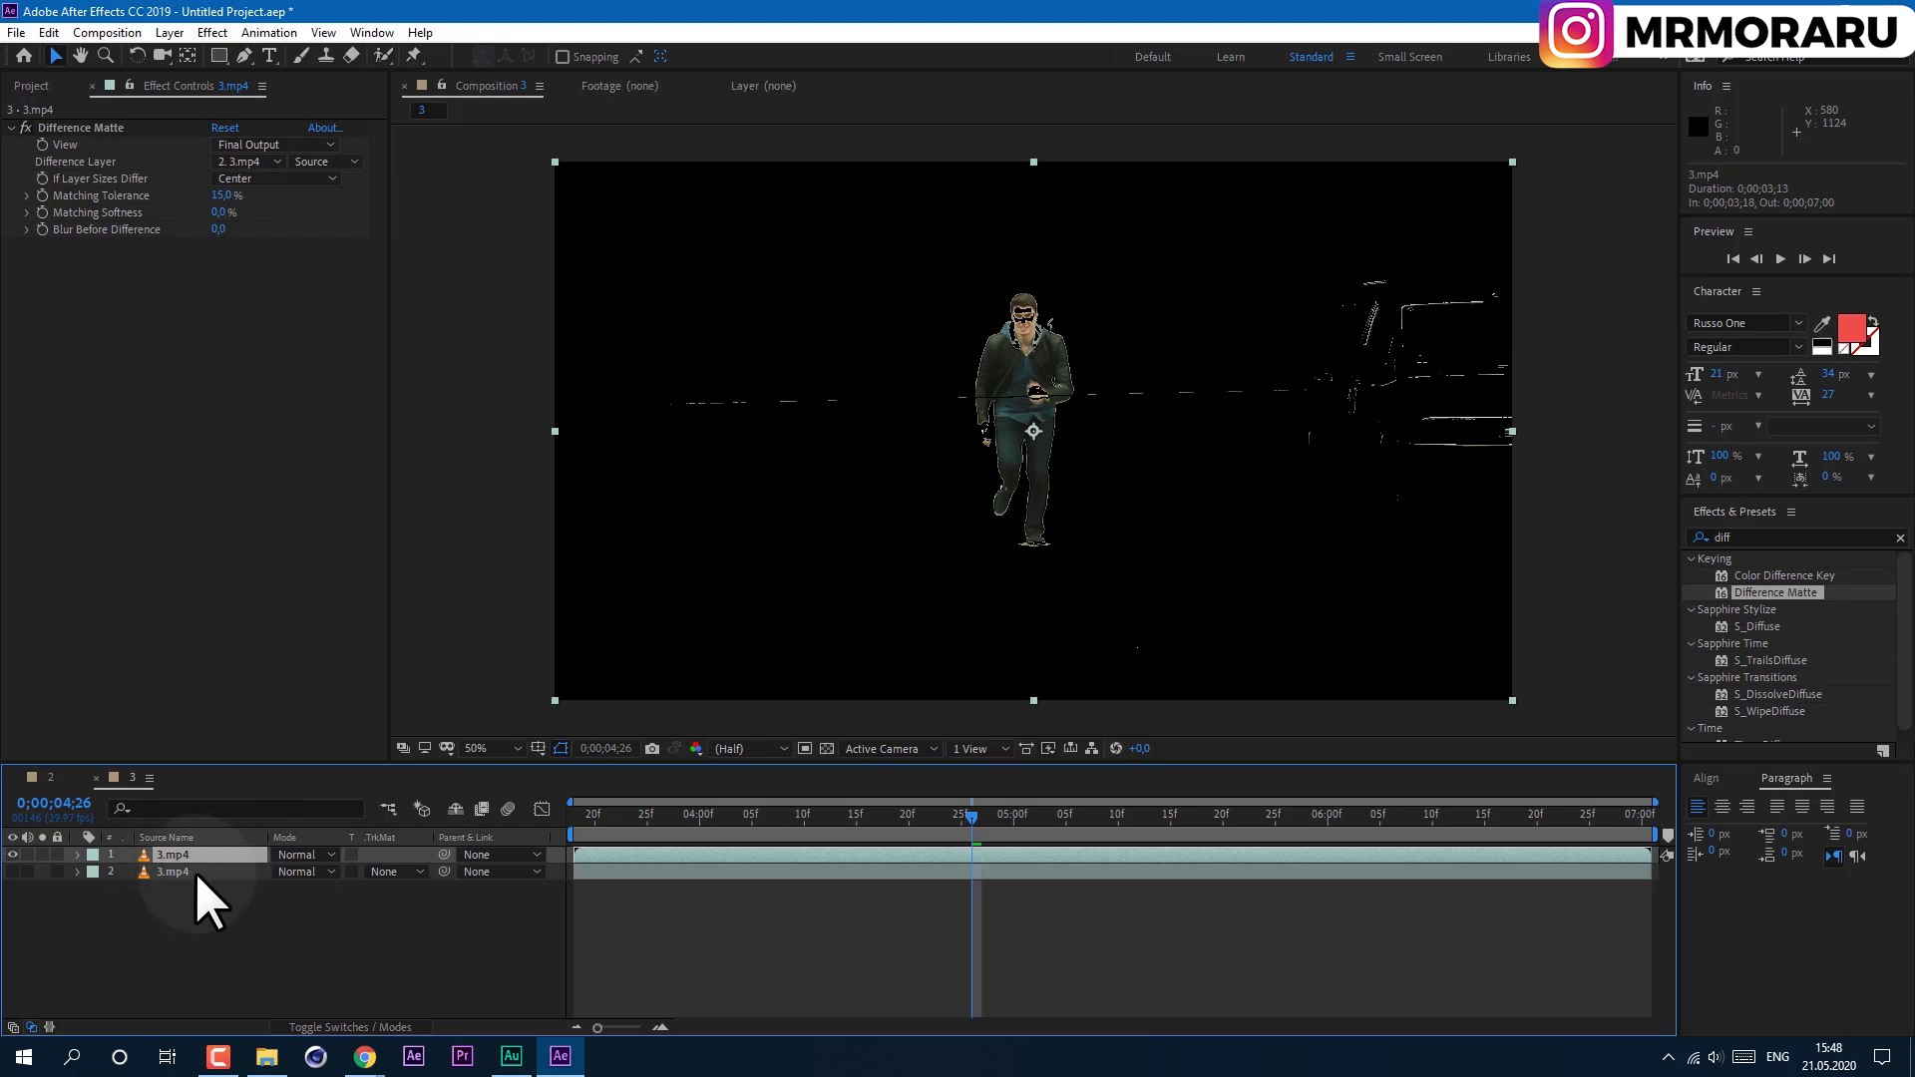
key(space)
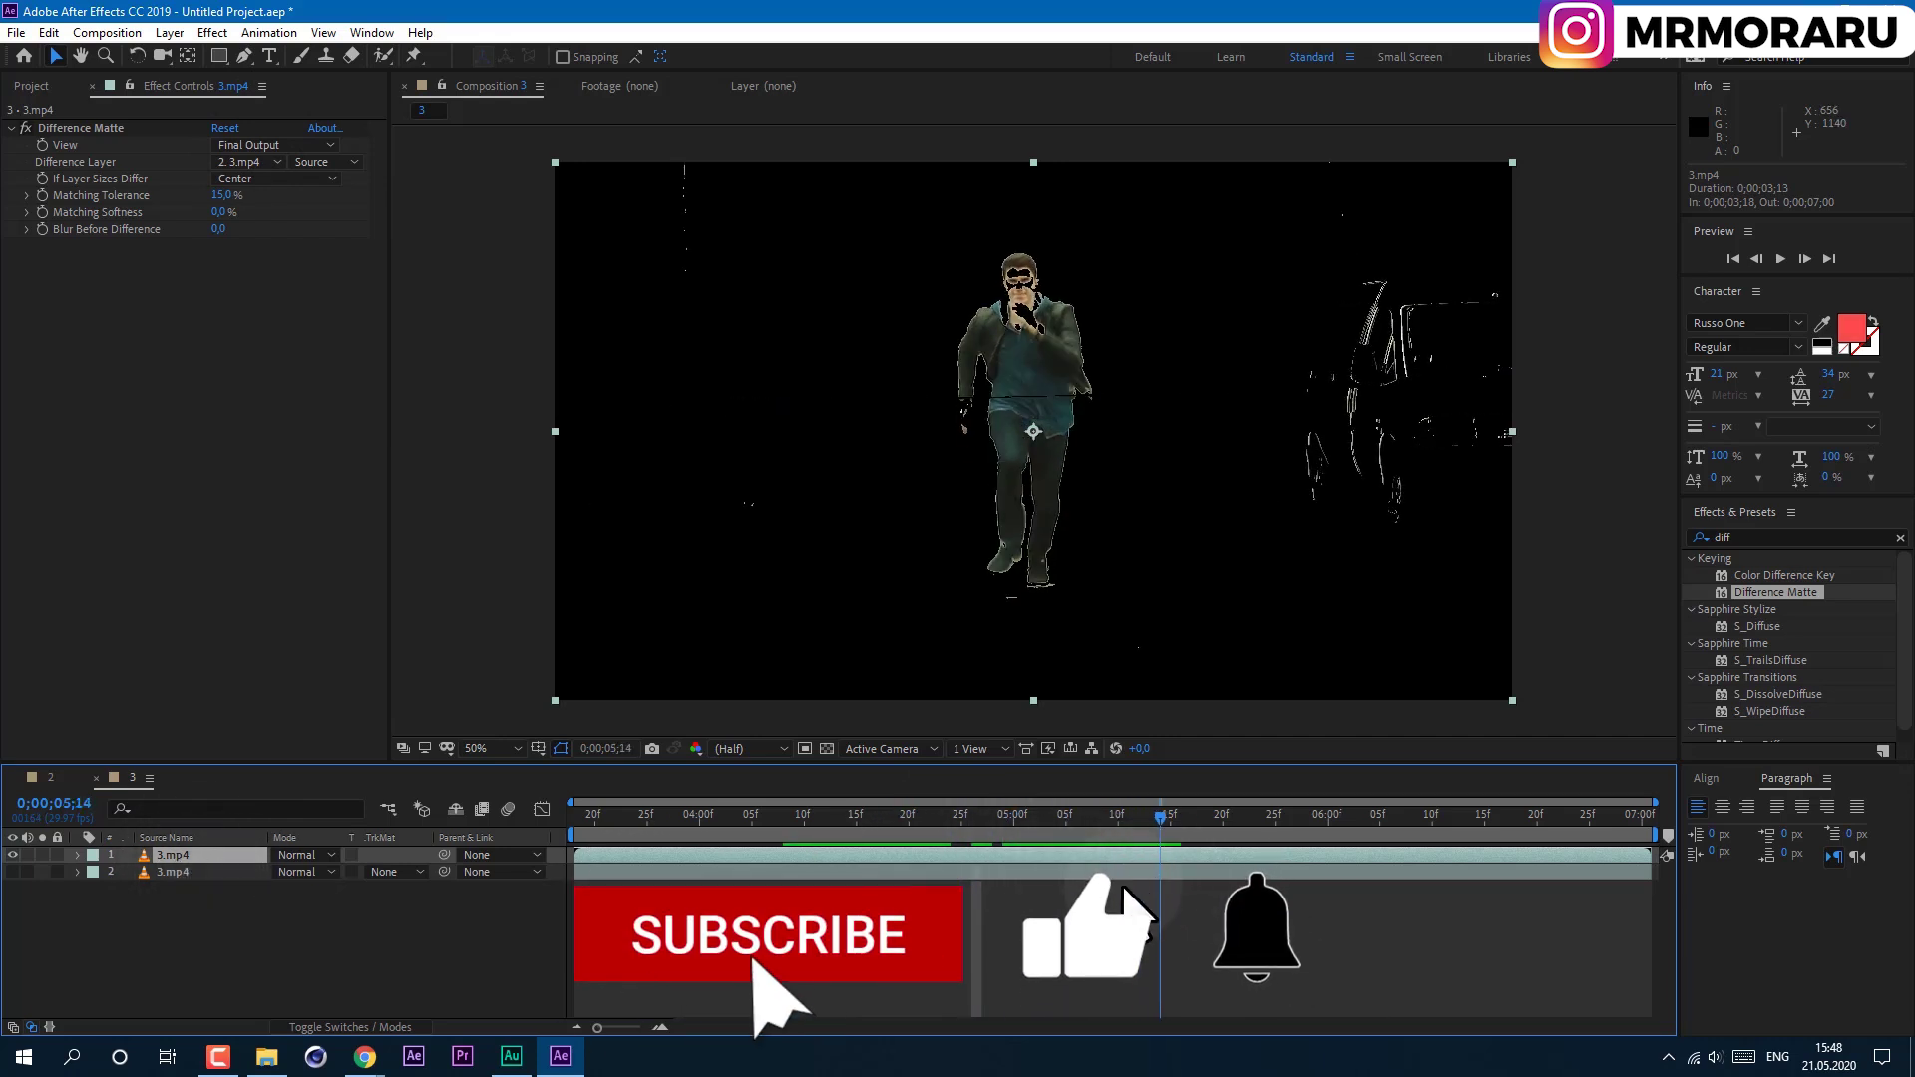
key(space)
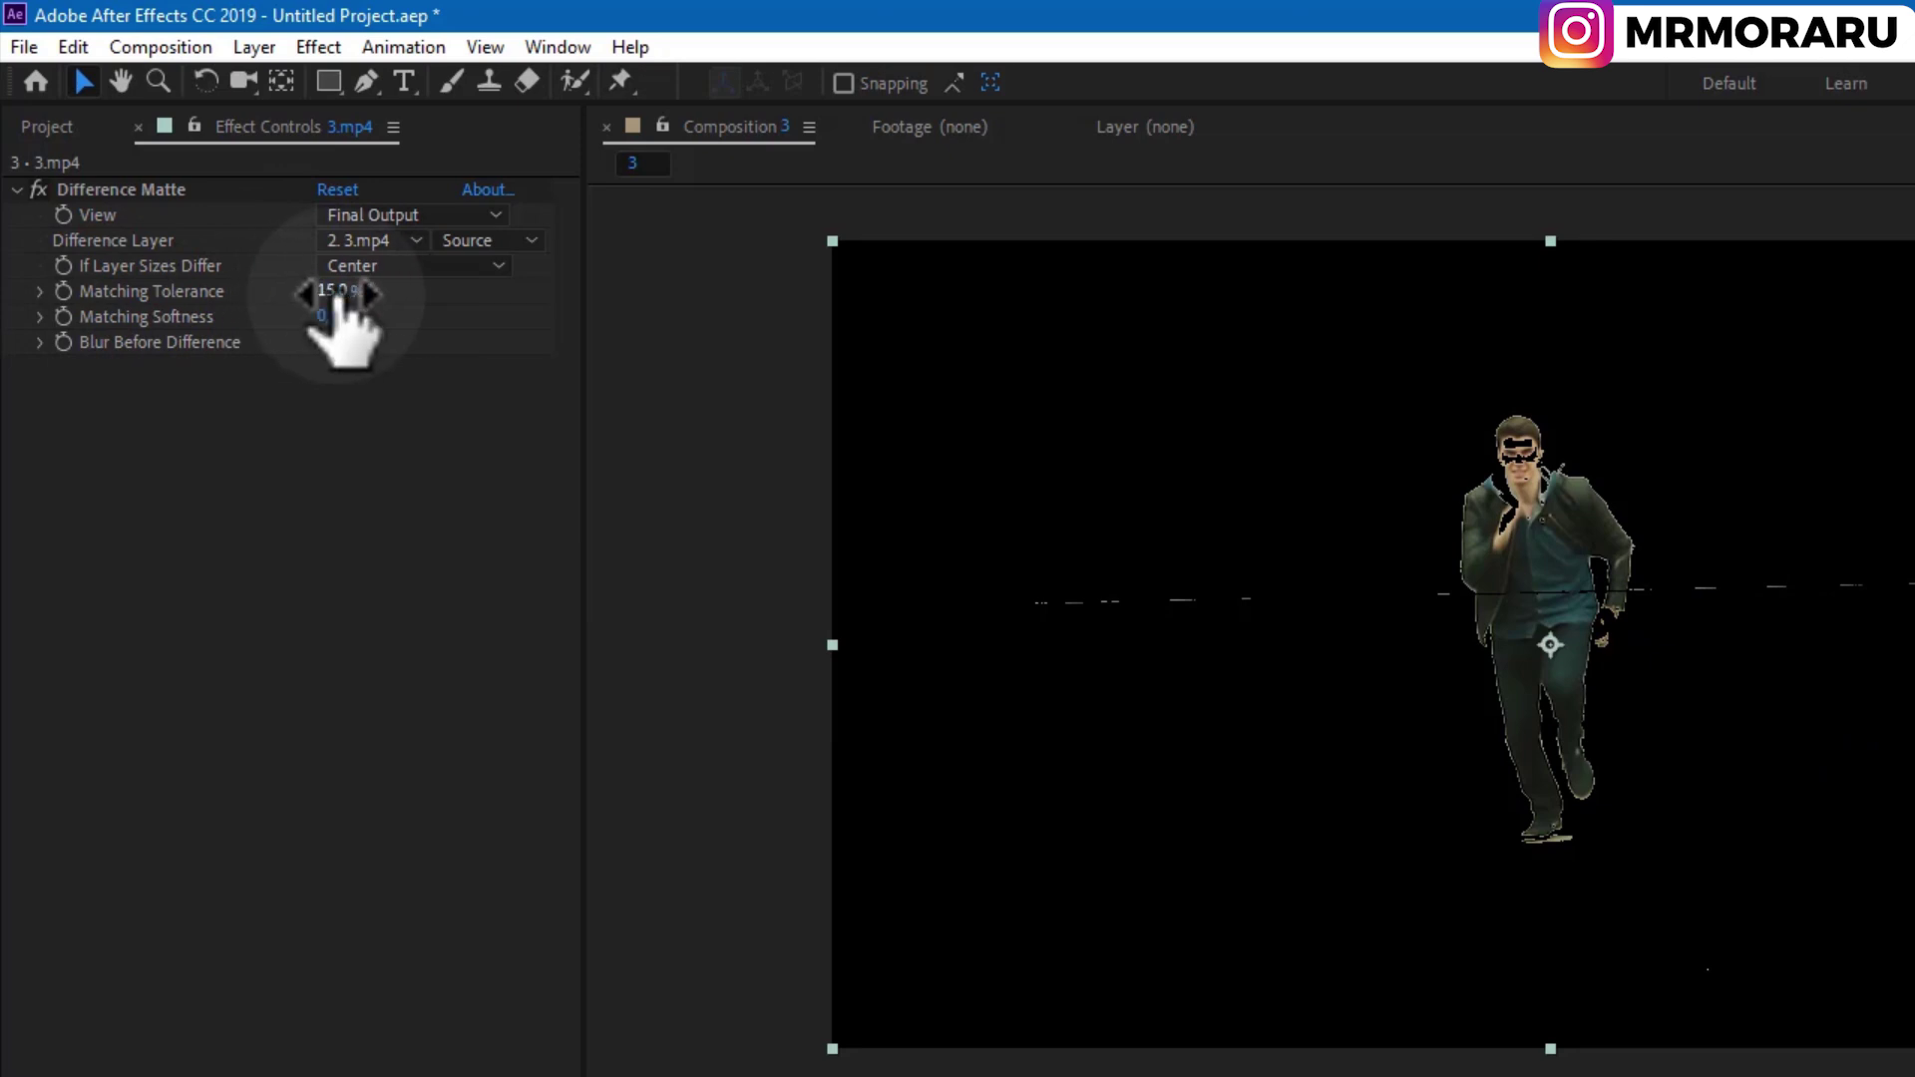
drag(337, 294, 317, 295)
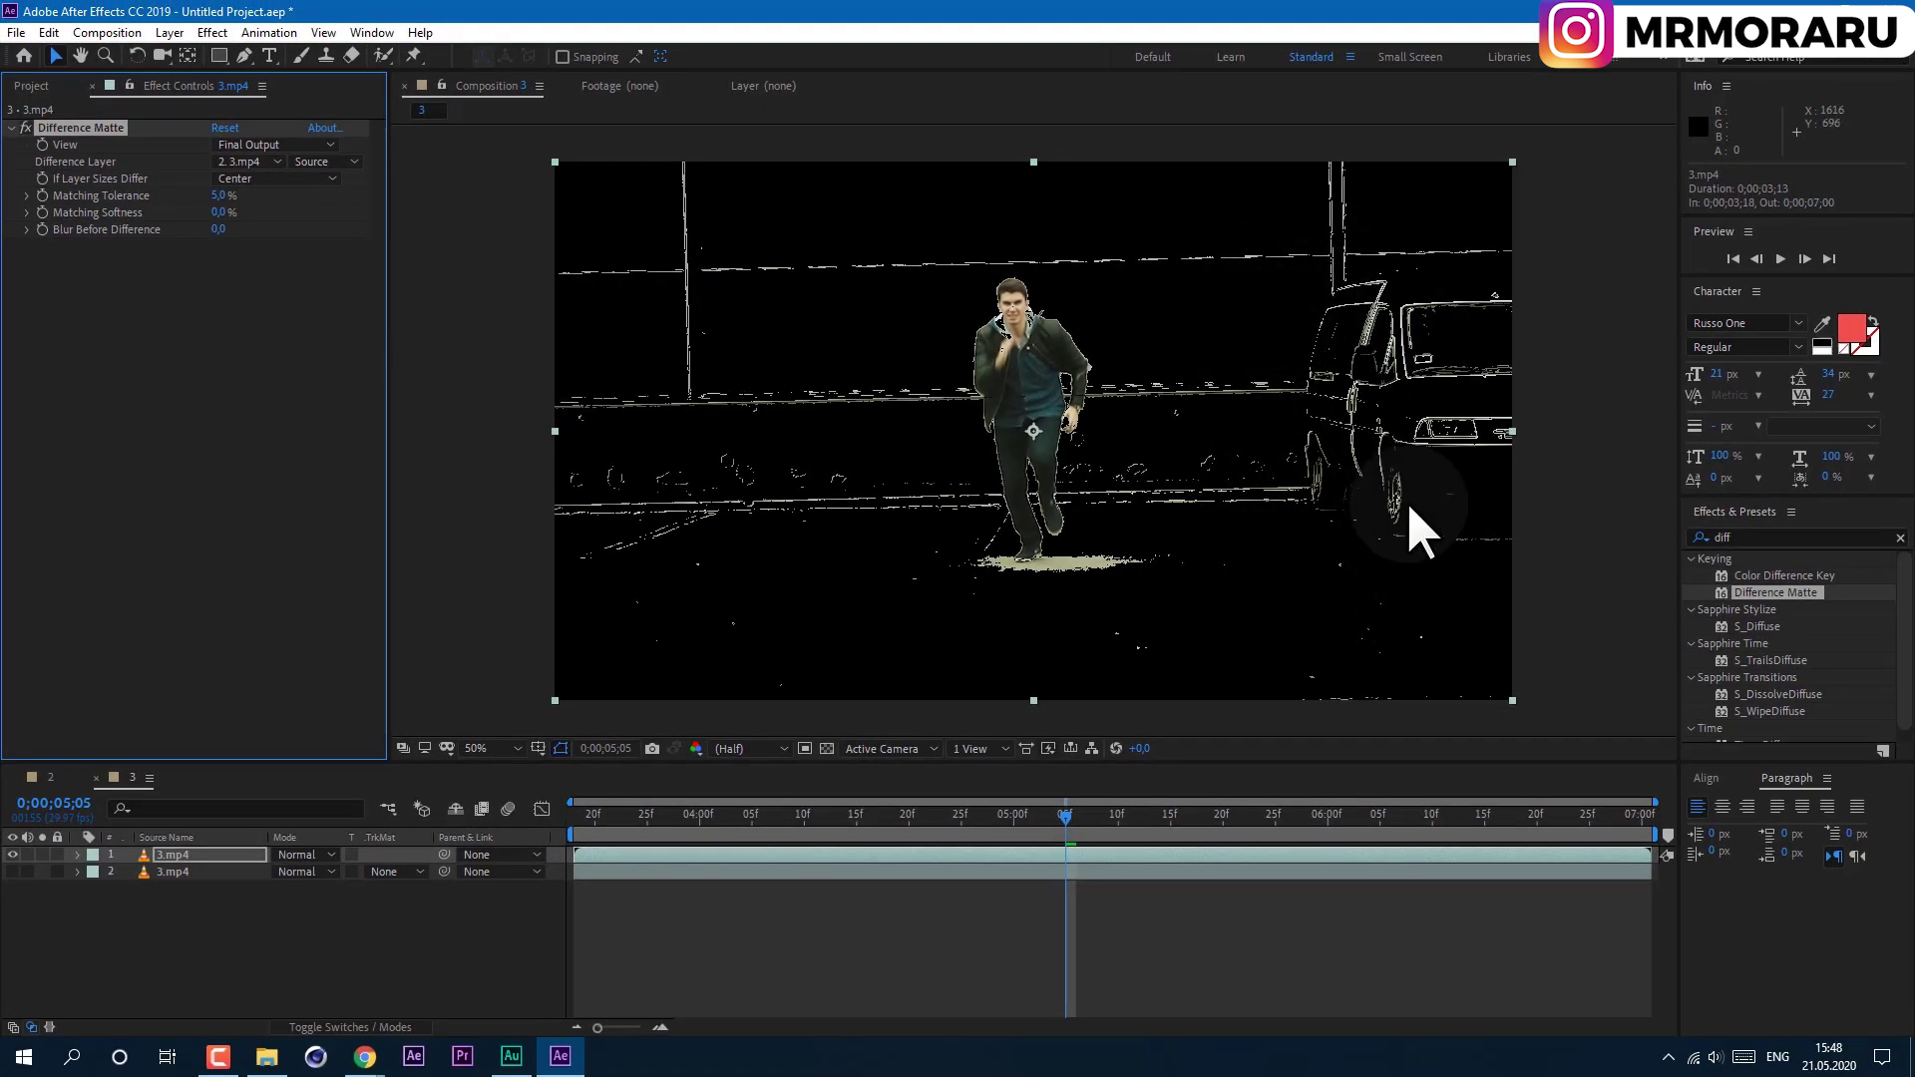
Add Matte Choker after Difference Matte with Choke 1 at 43 and Geometric Softness 1 at 10,6.
click(1752, 536)
text(matte ch)
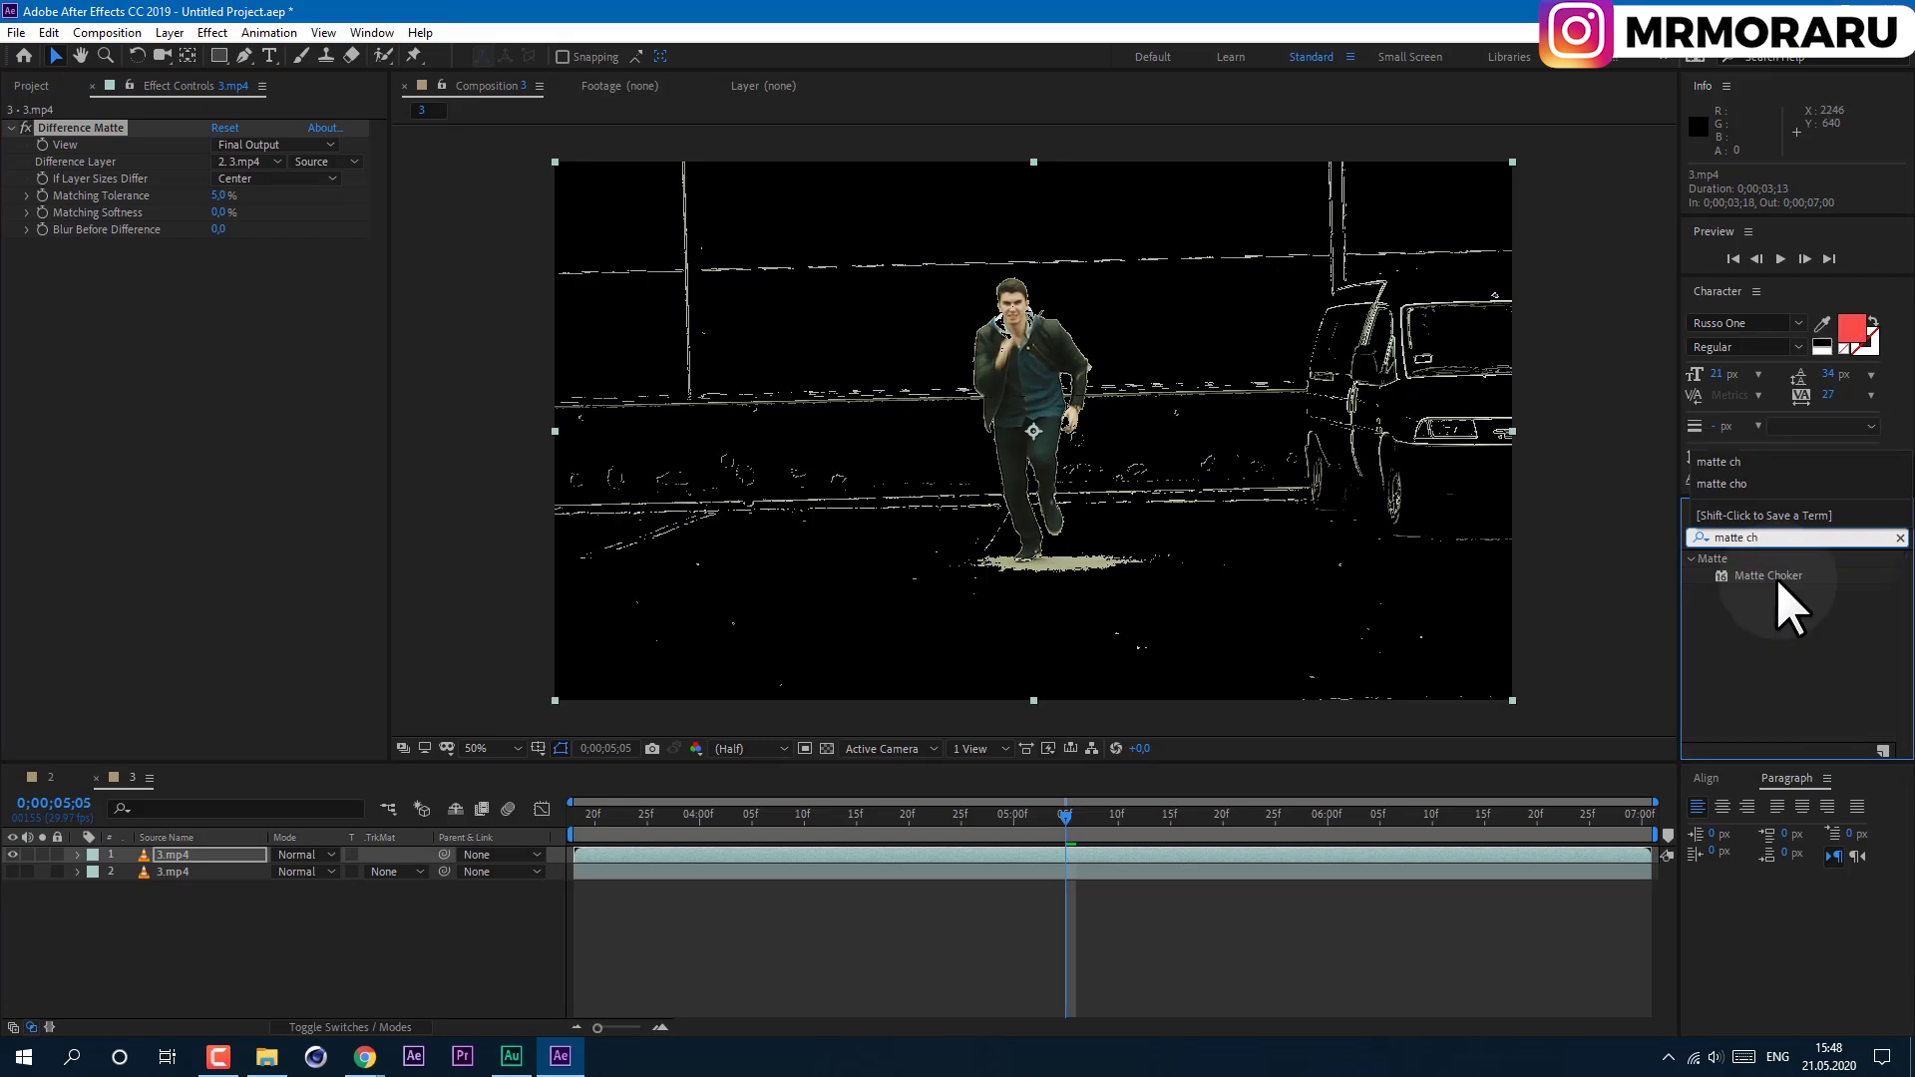
drag(1776, 577, 261, 582)
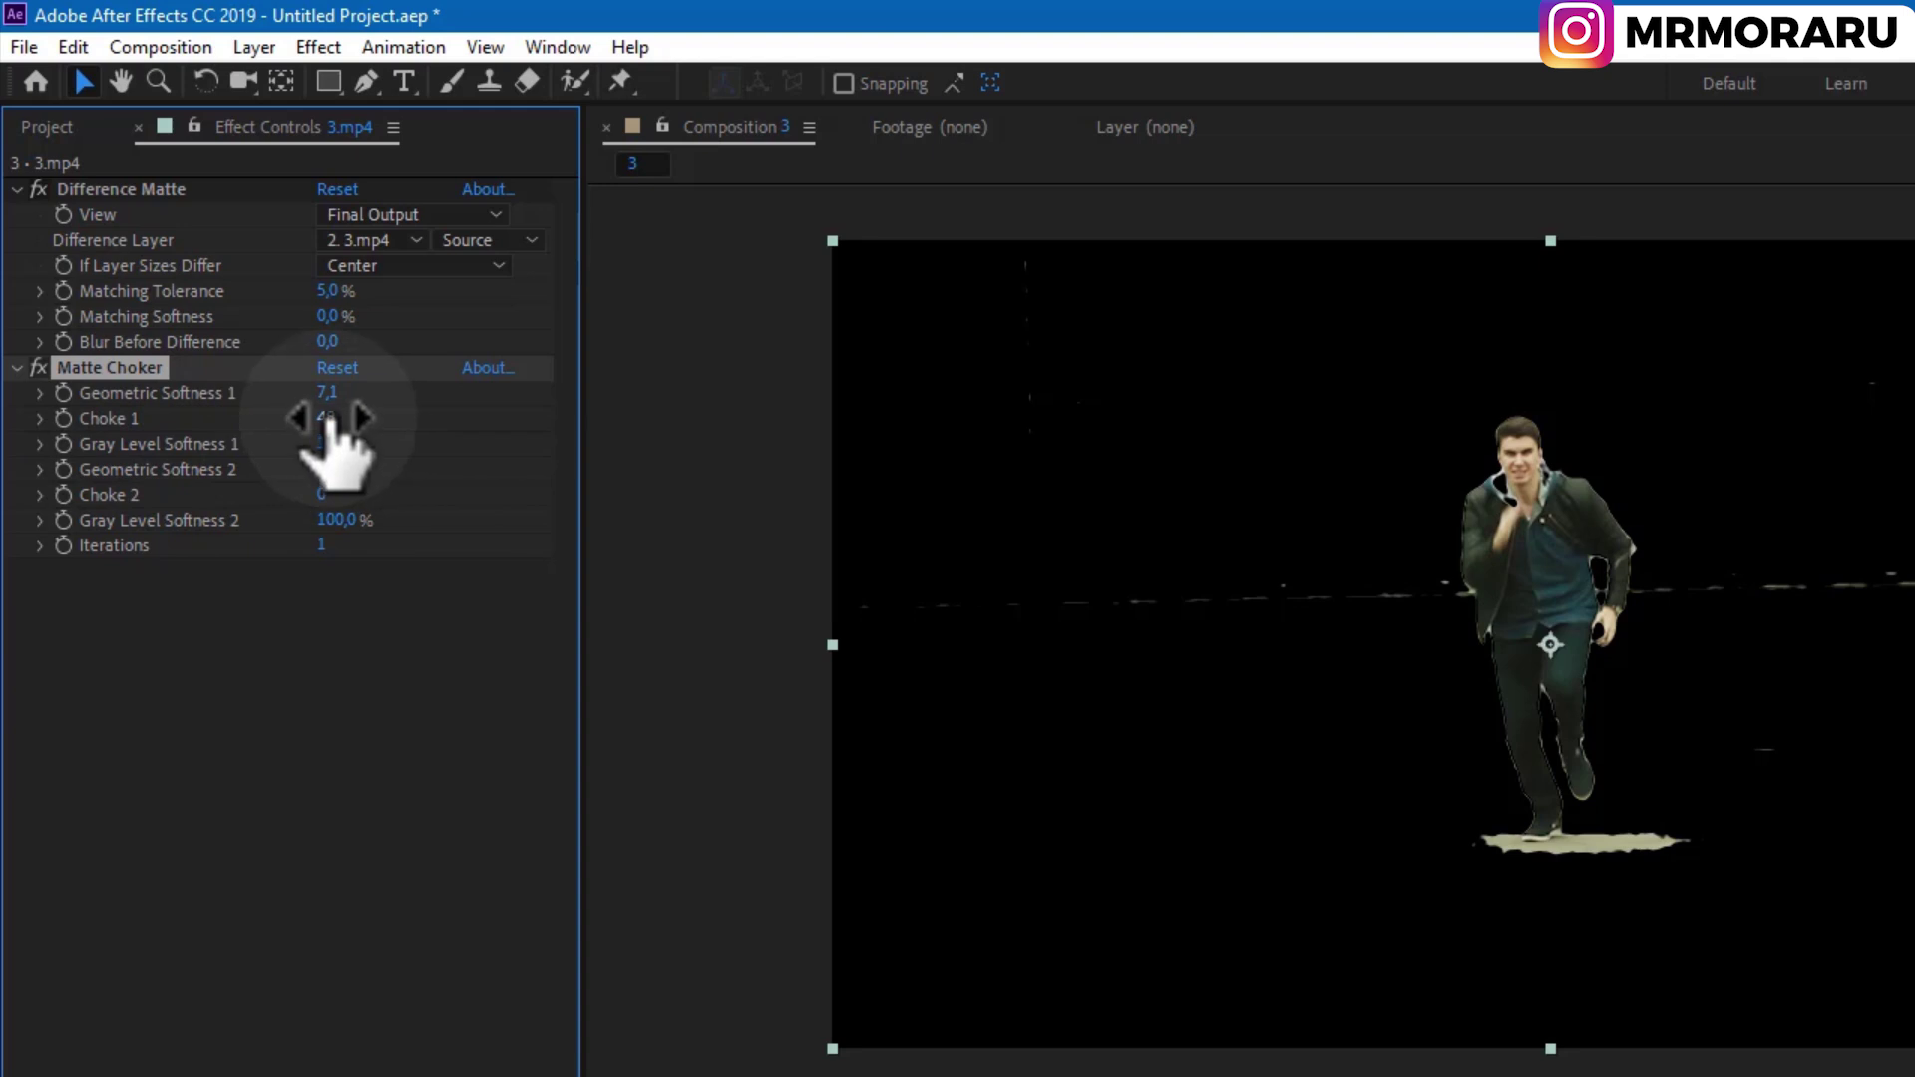
mouse_move(329, 419)
mouse_down()
mouse_move(307, 415)
mouse_move(333, 419)
mouse_up()
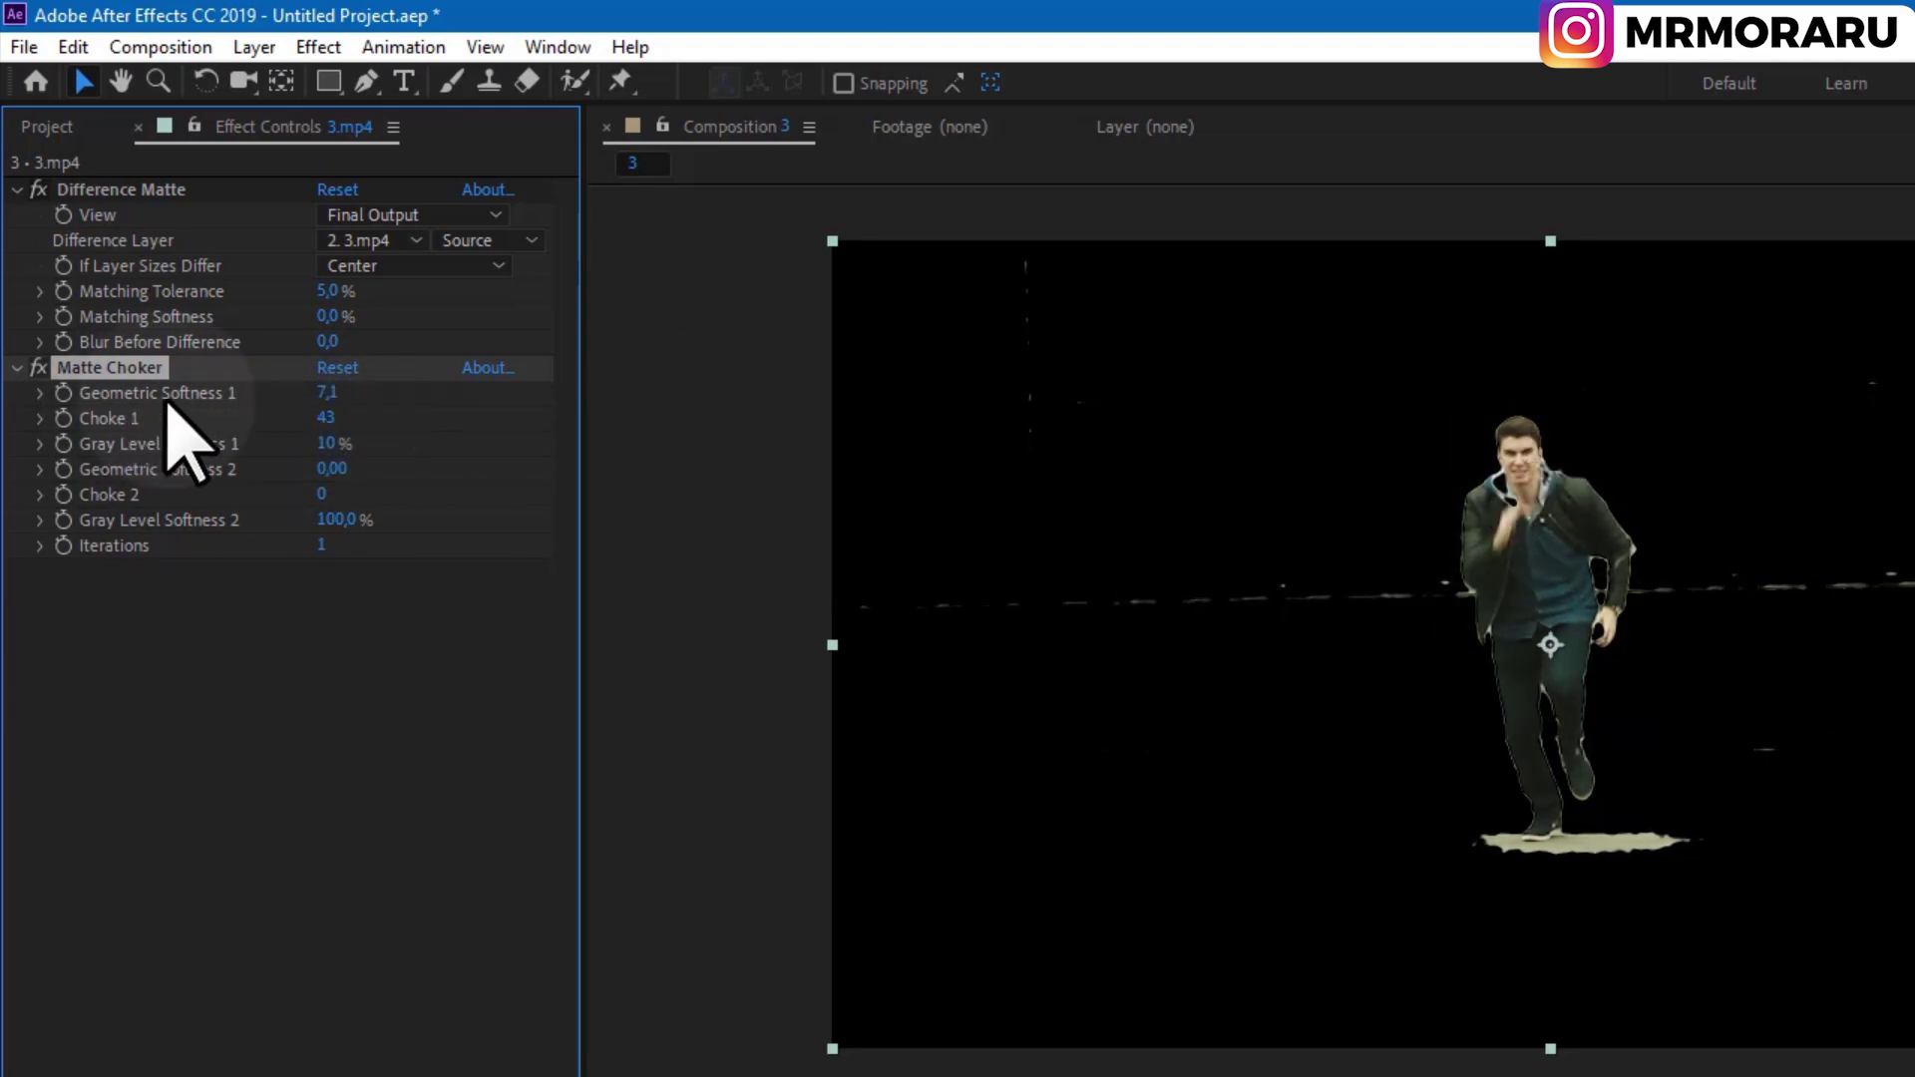
drag(329, 395, 351, 395)
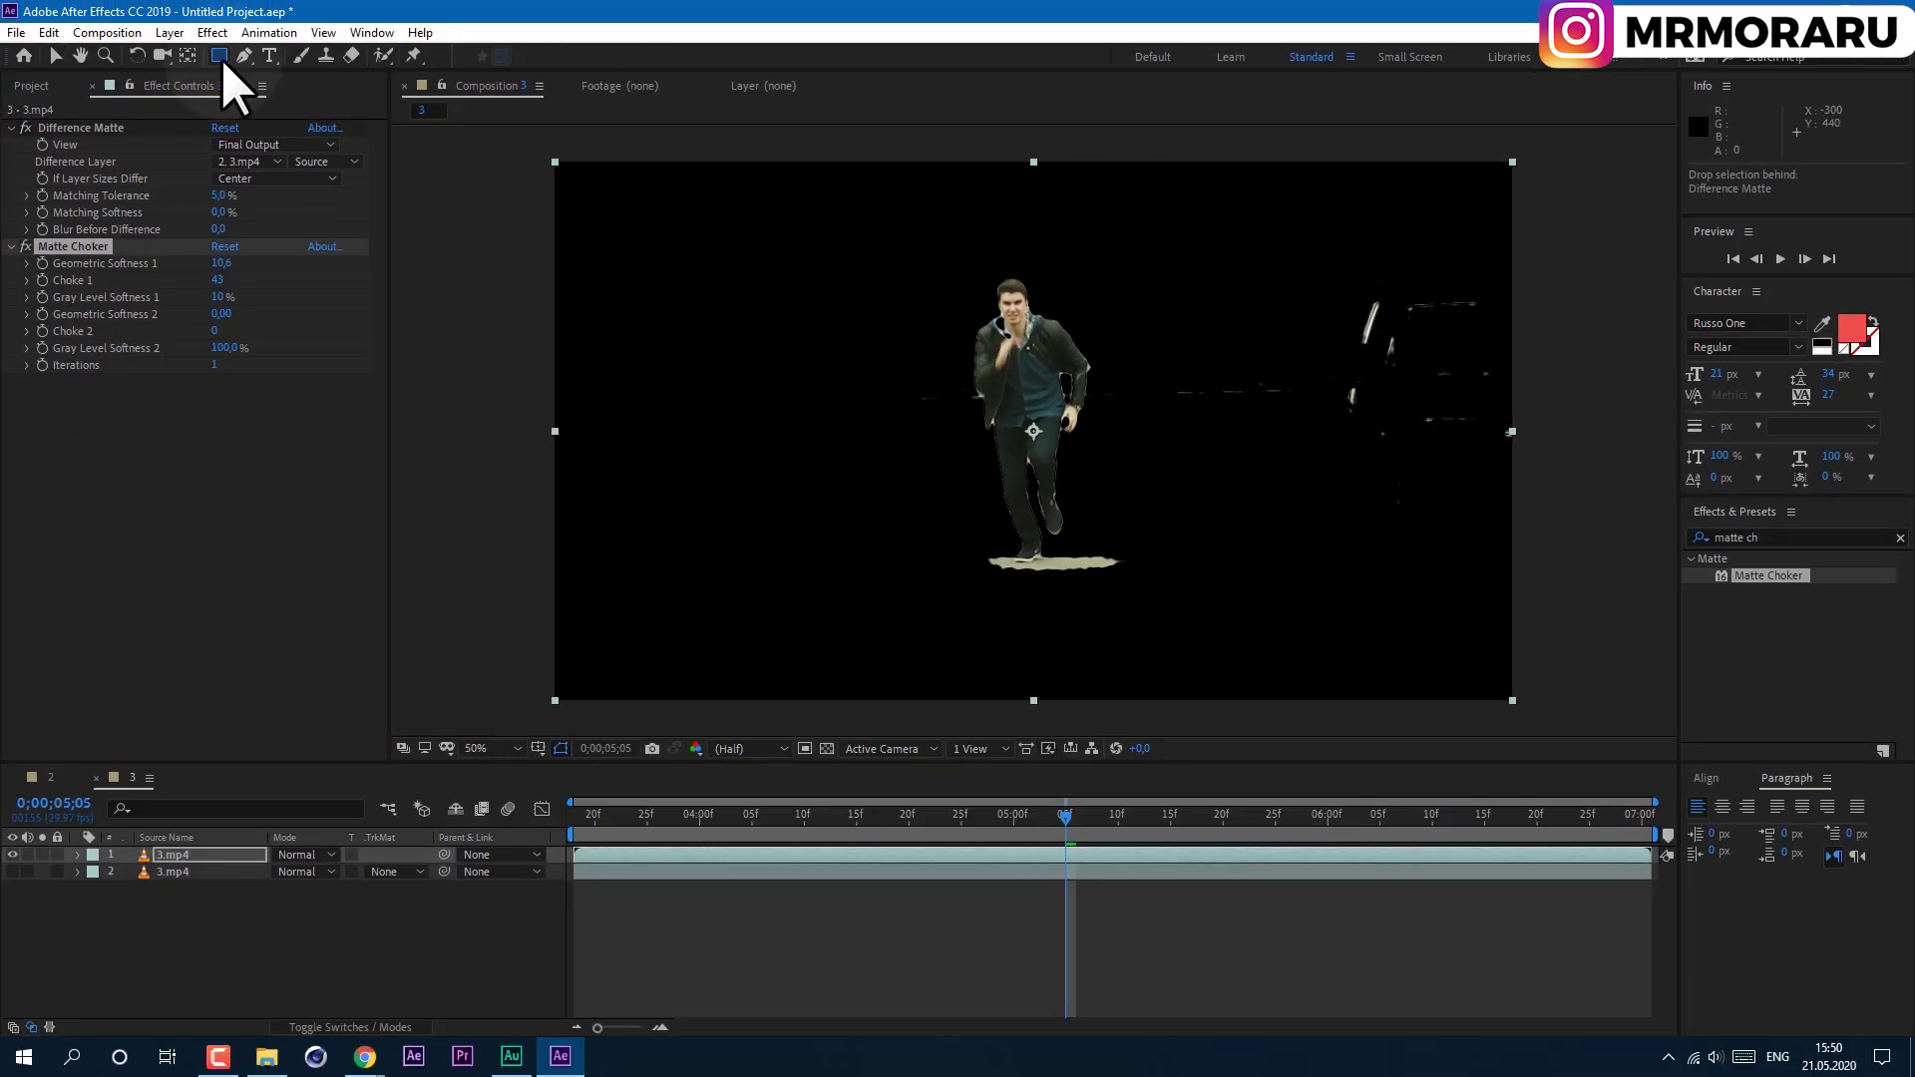
Draw a tall rectangular mask around the runner.
click(219, 56)
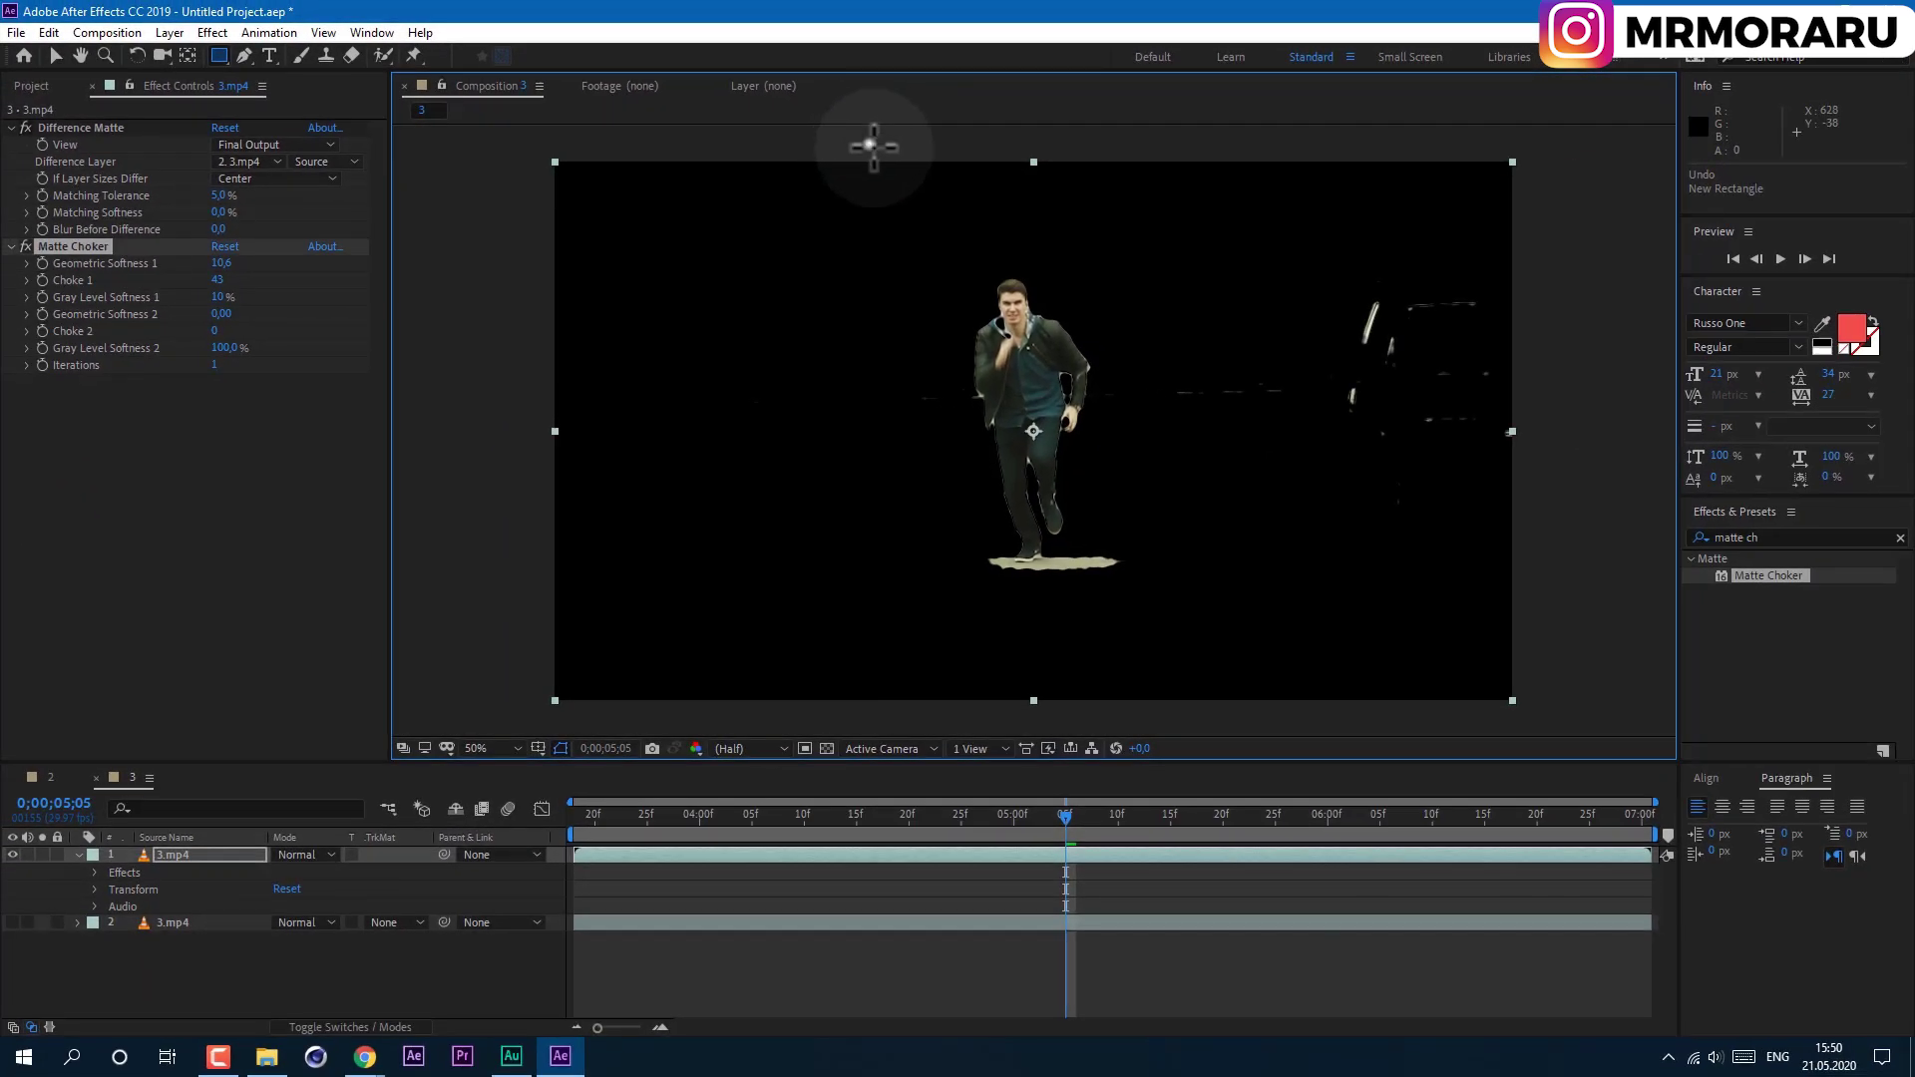
drag(870, 145, 1194, 733)
key(v)
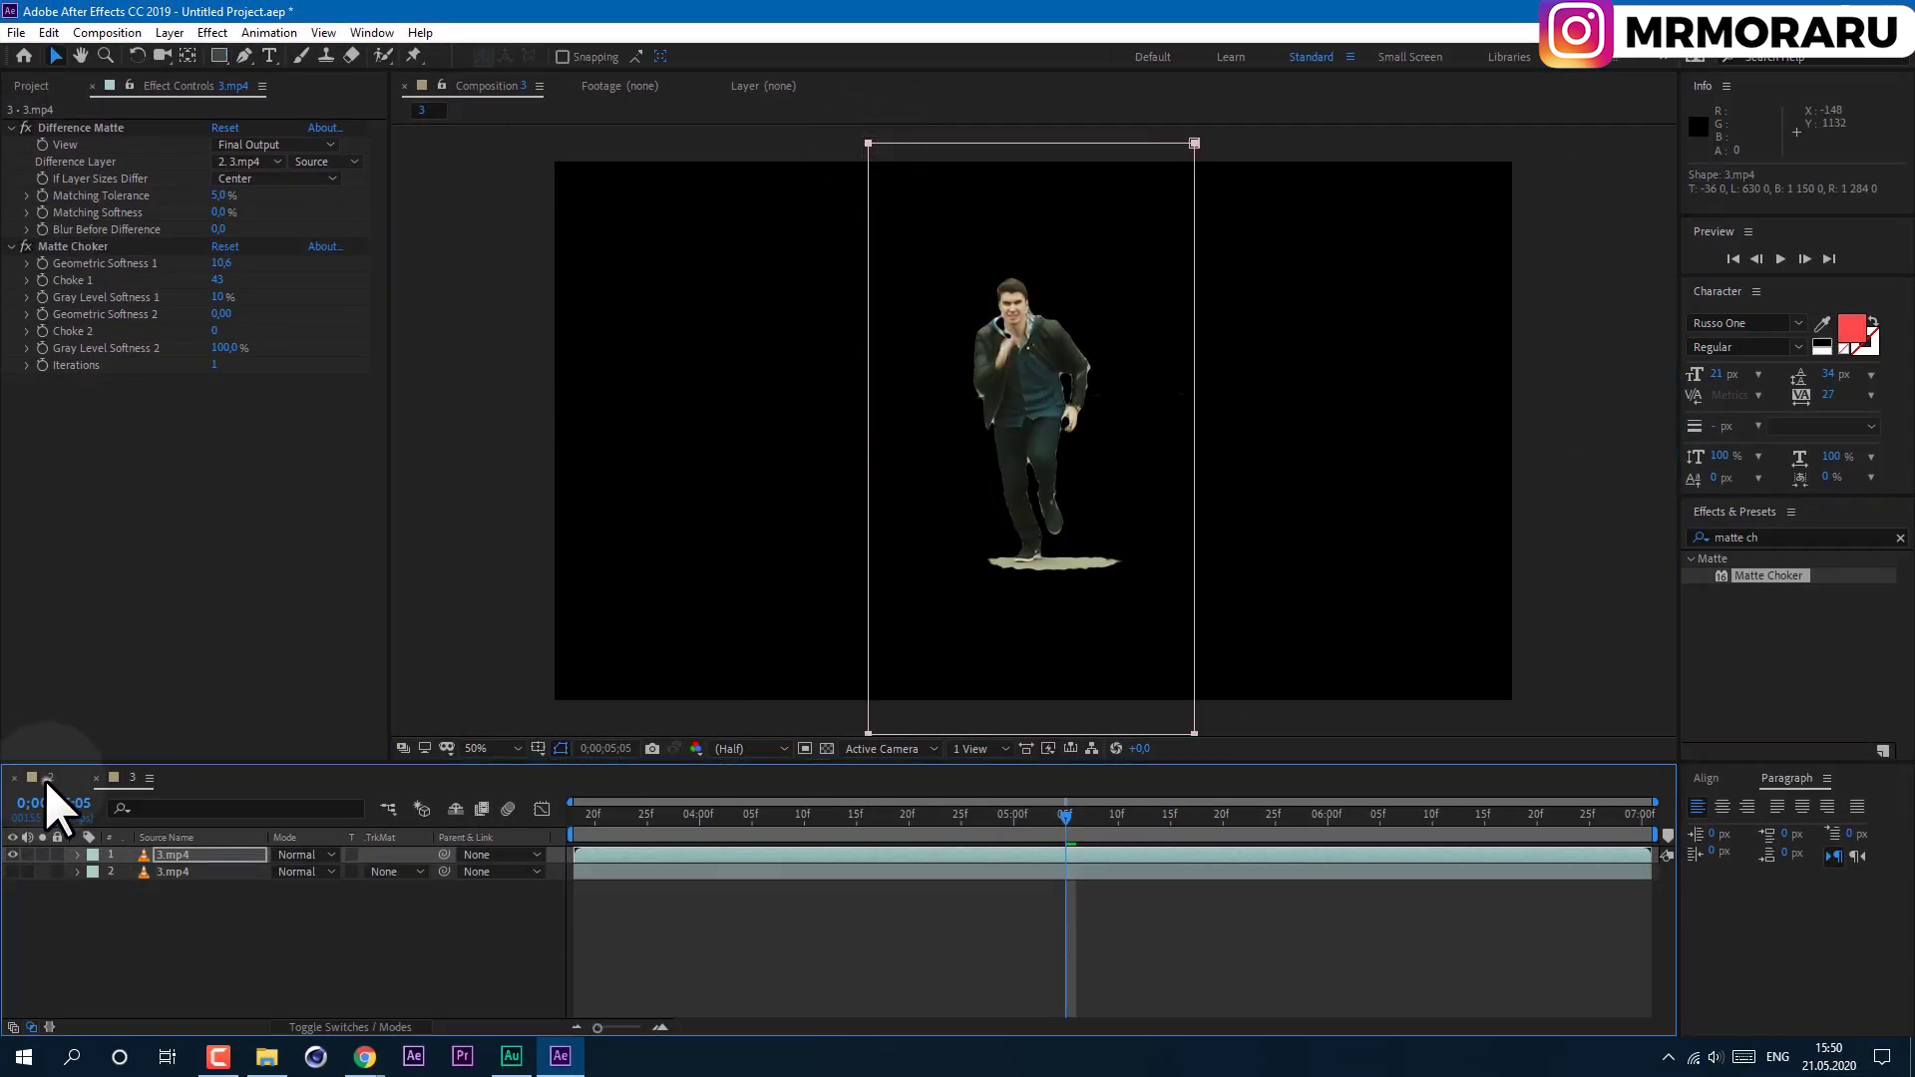
Place Composition 3 above 2.mp4 in Composition 2 and scale the runner down to fit.
click(44, 778)
click(30, 88)
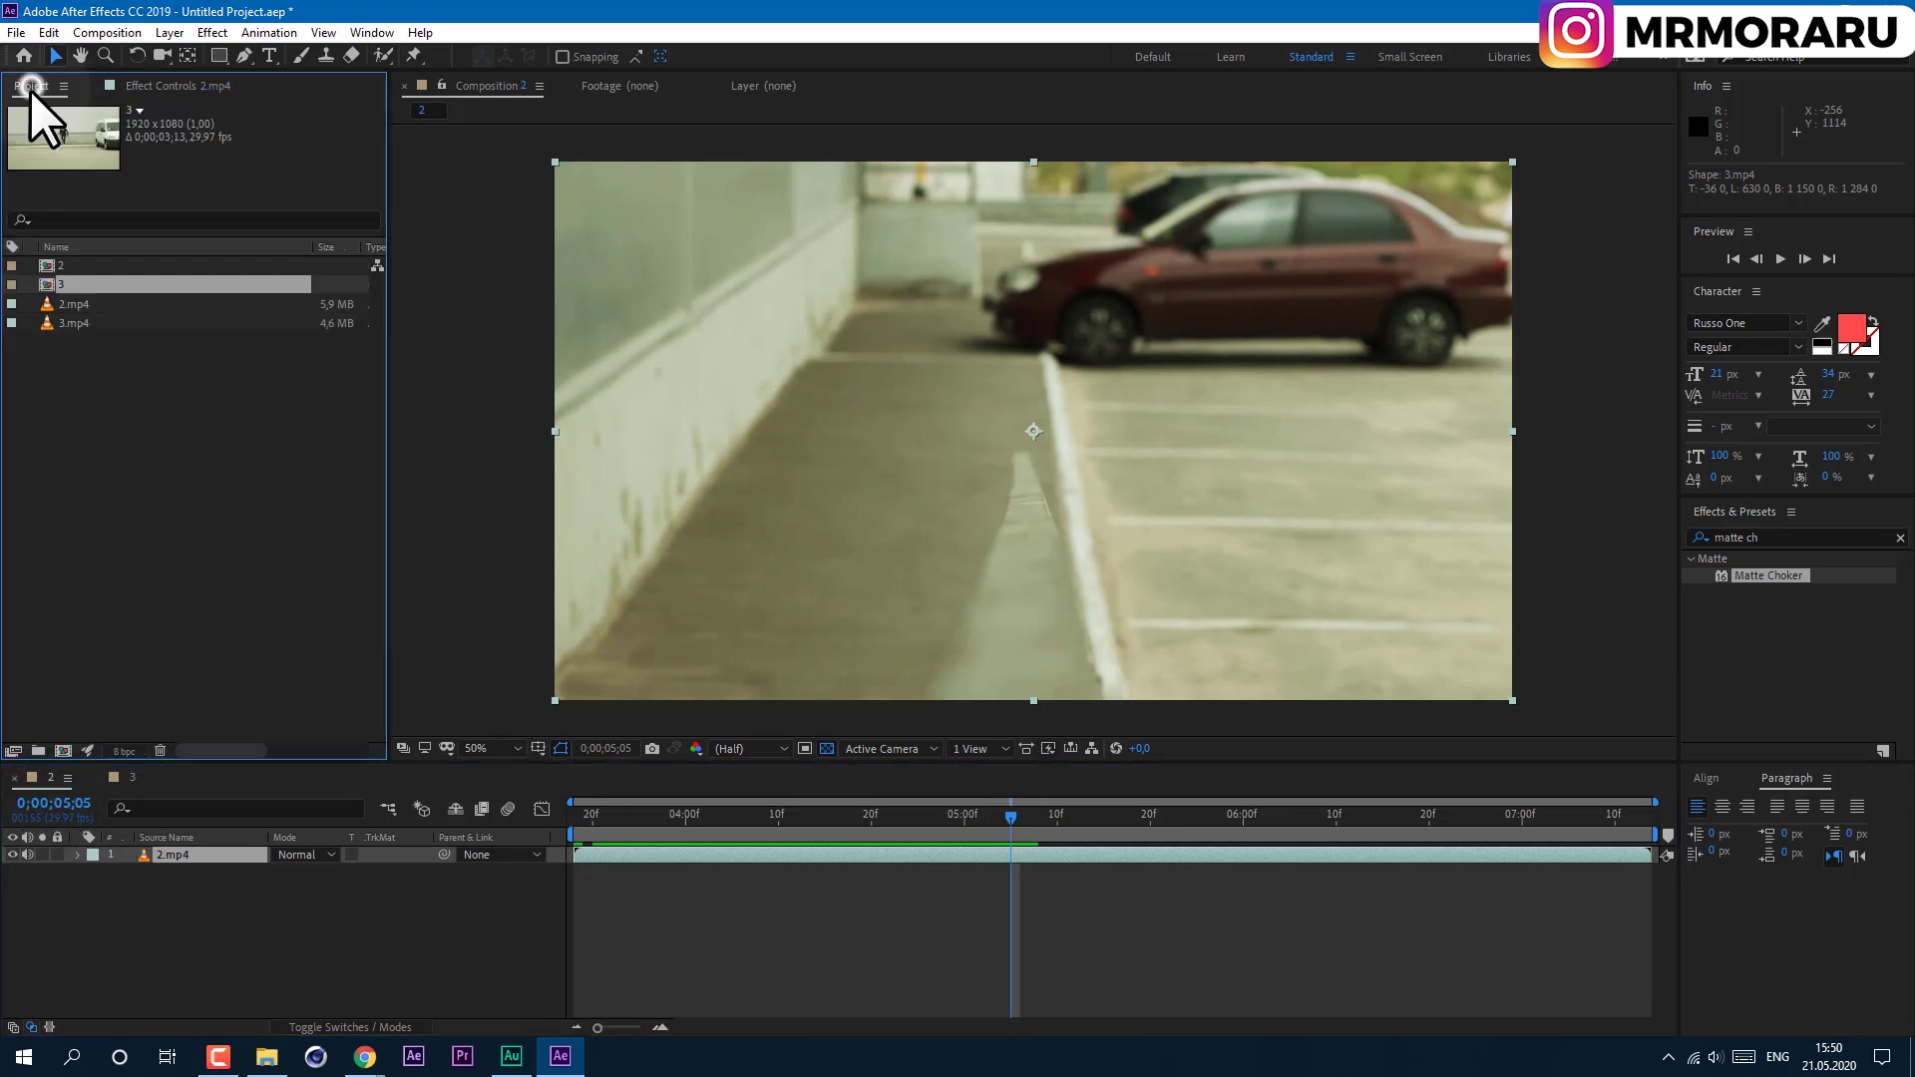
click(93, 283)
drag(66, 269, 217, 849)
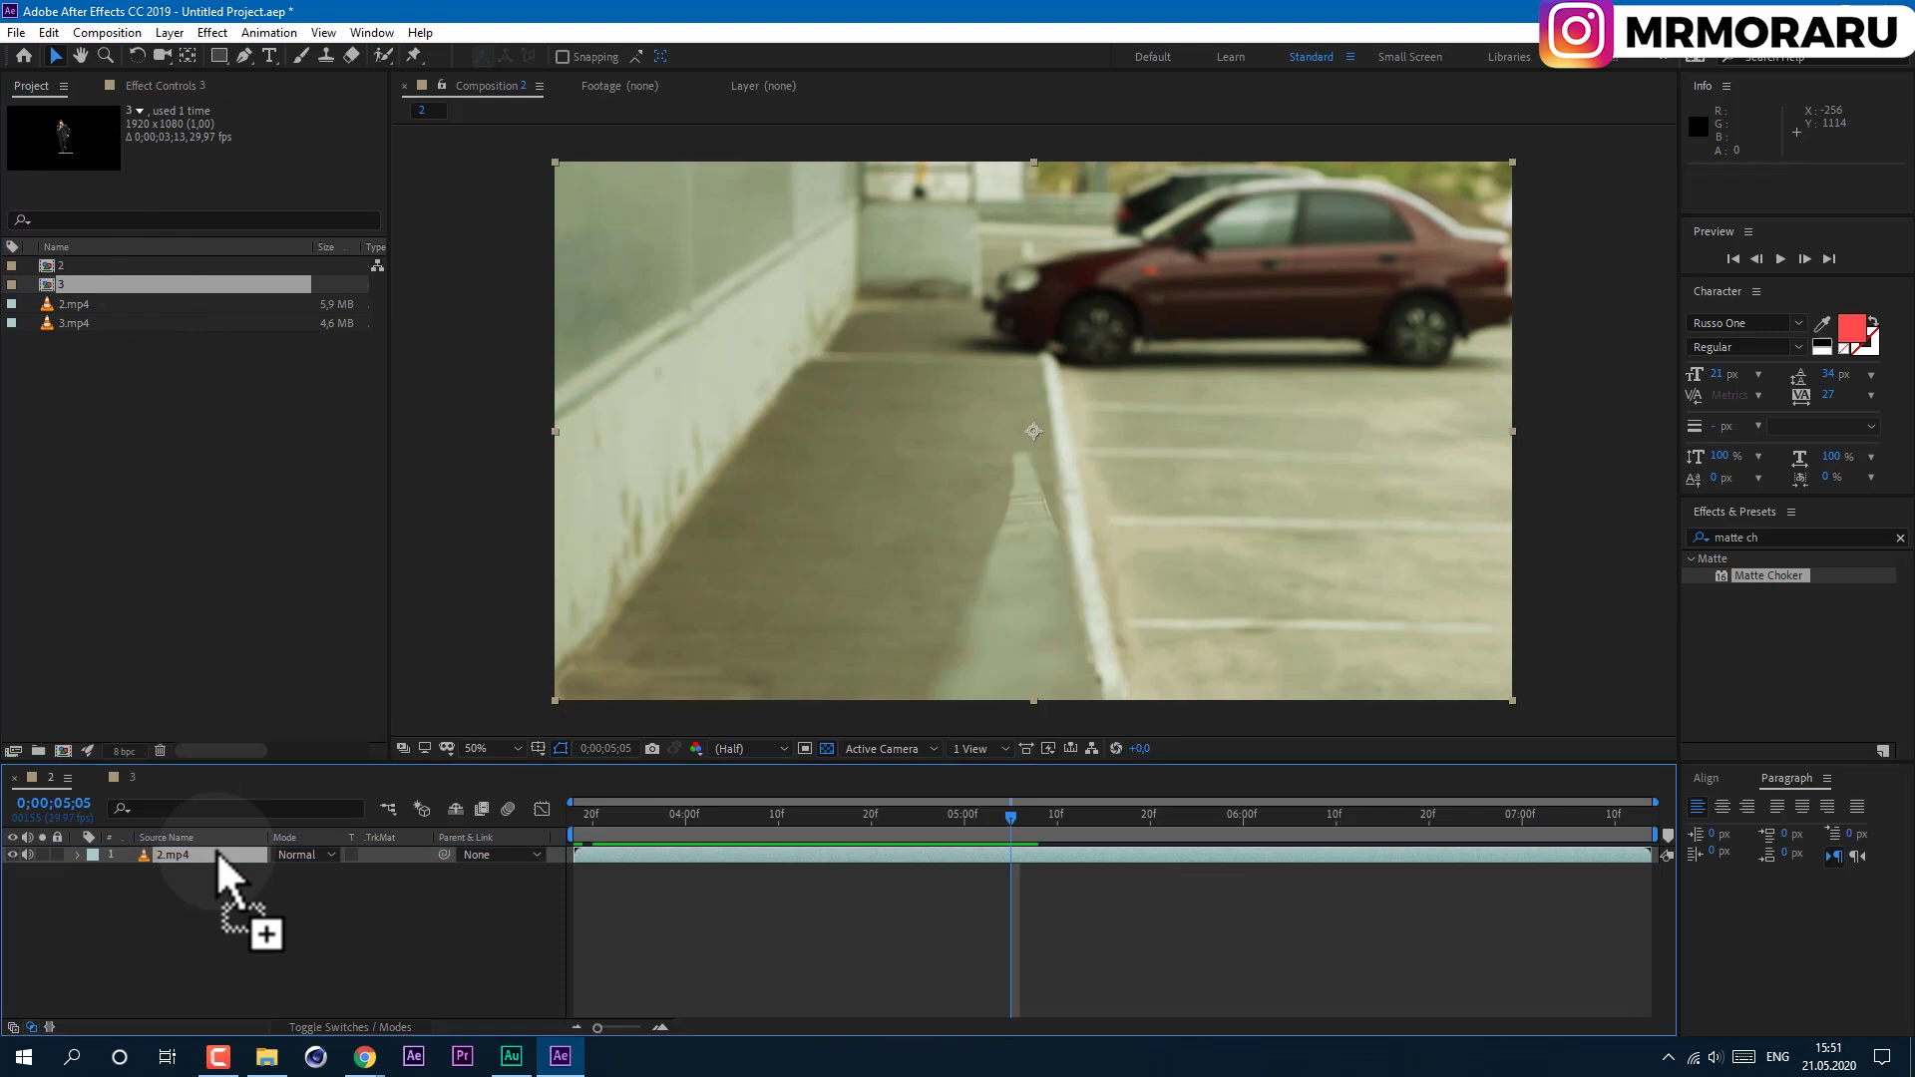
drag(852, 675, 846, 671)
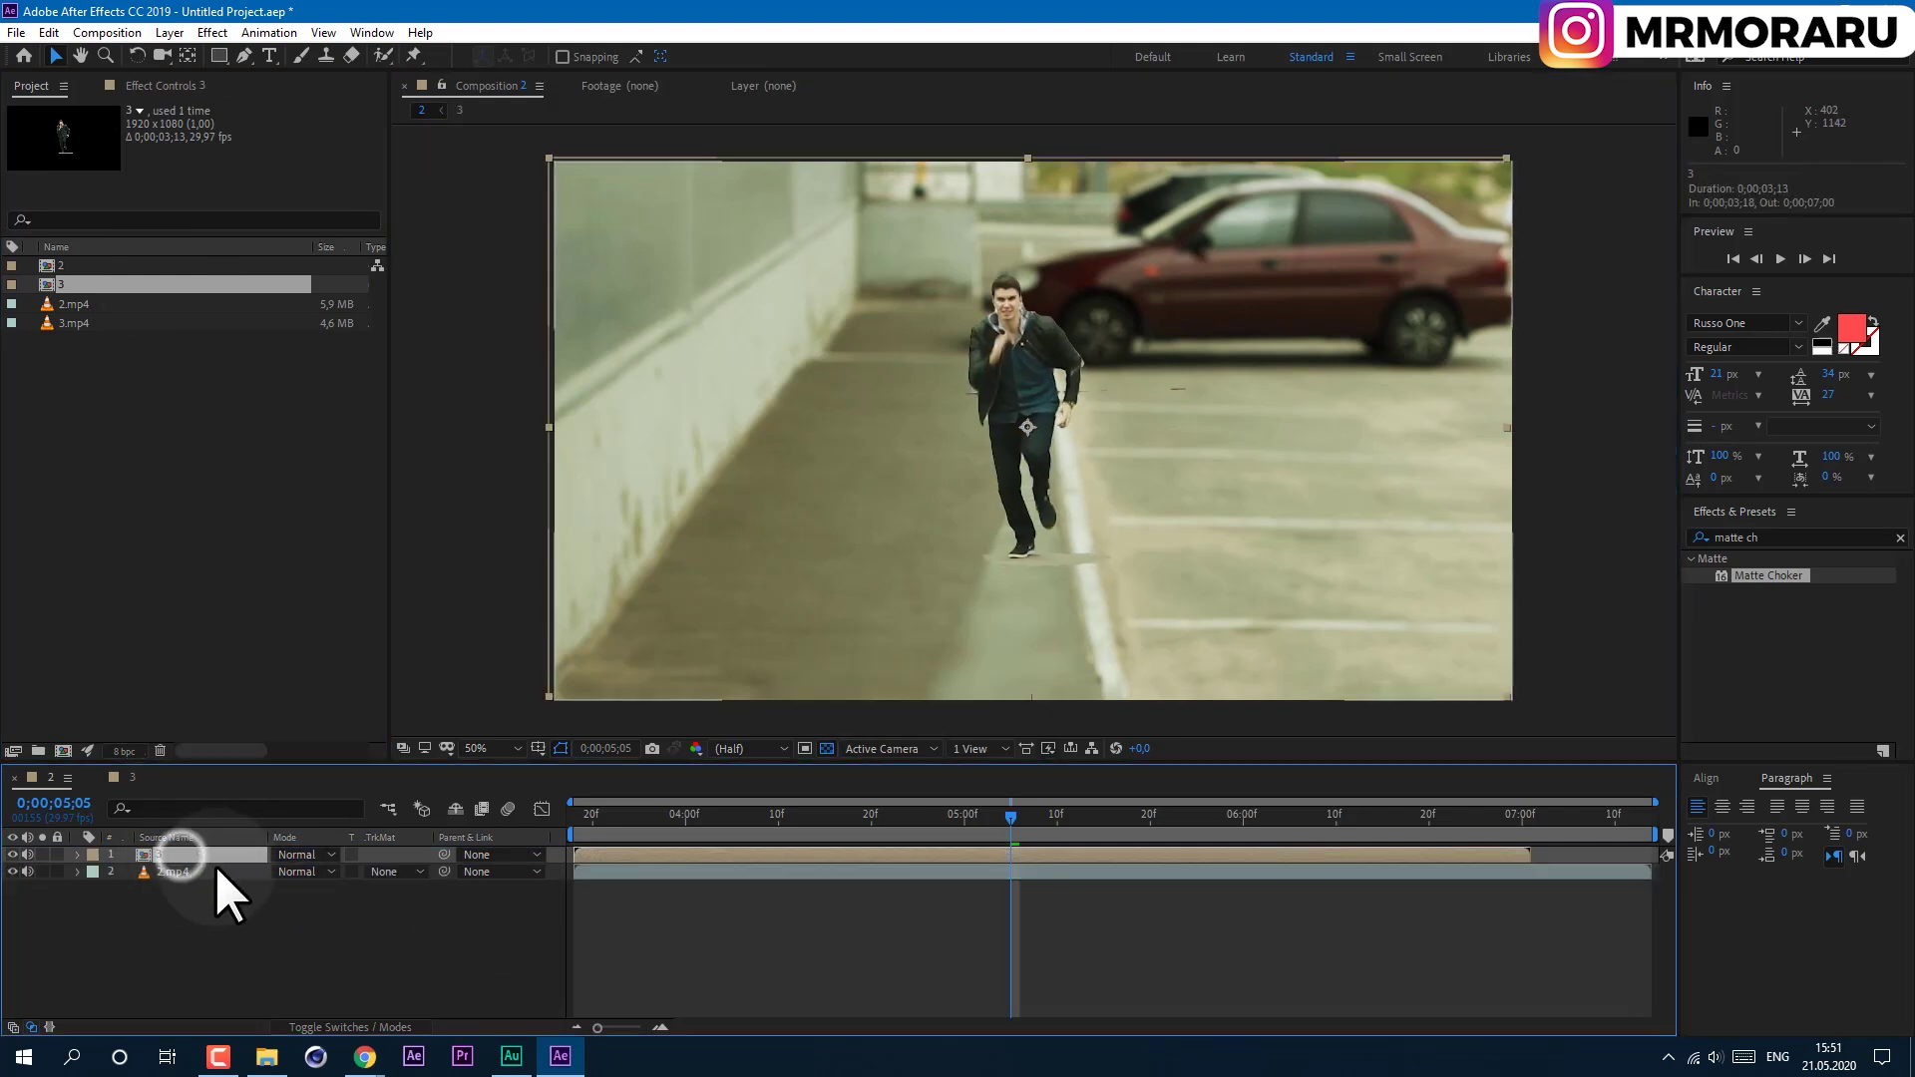
key(s)
drag(334, 872, 329, 877)
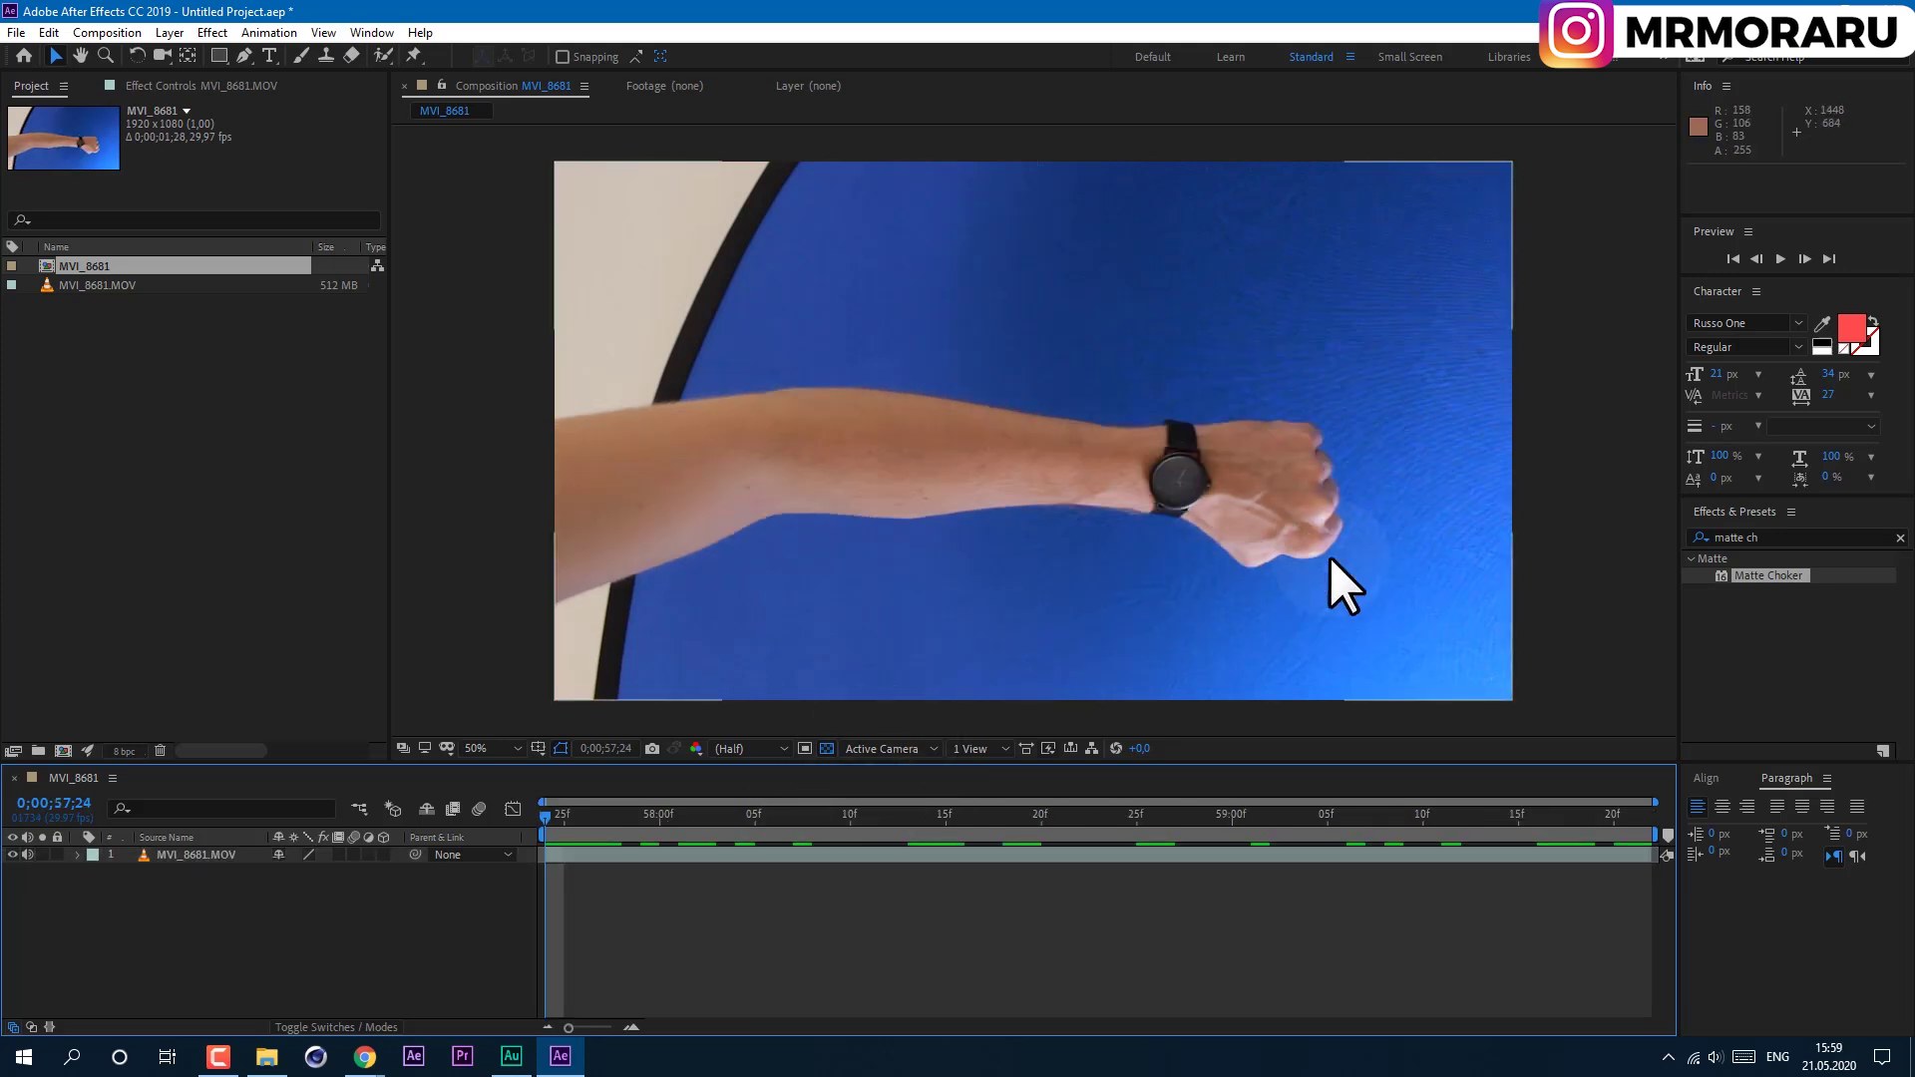
Open MVI_8681.MOV in the Layer panel and paint a Roto Brush foreground stroke along the forearm.
click(756, 854)
double_click(783, 854)
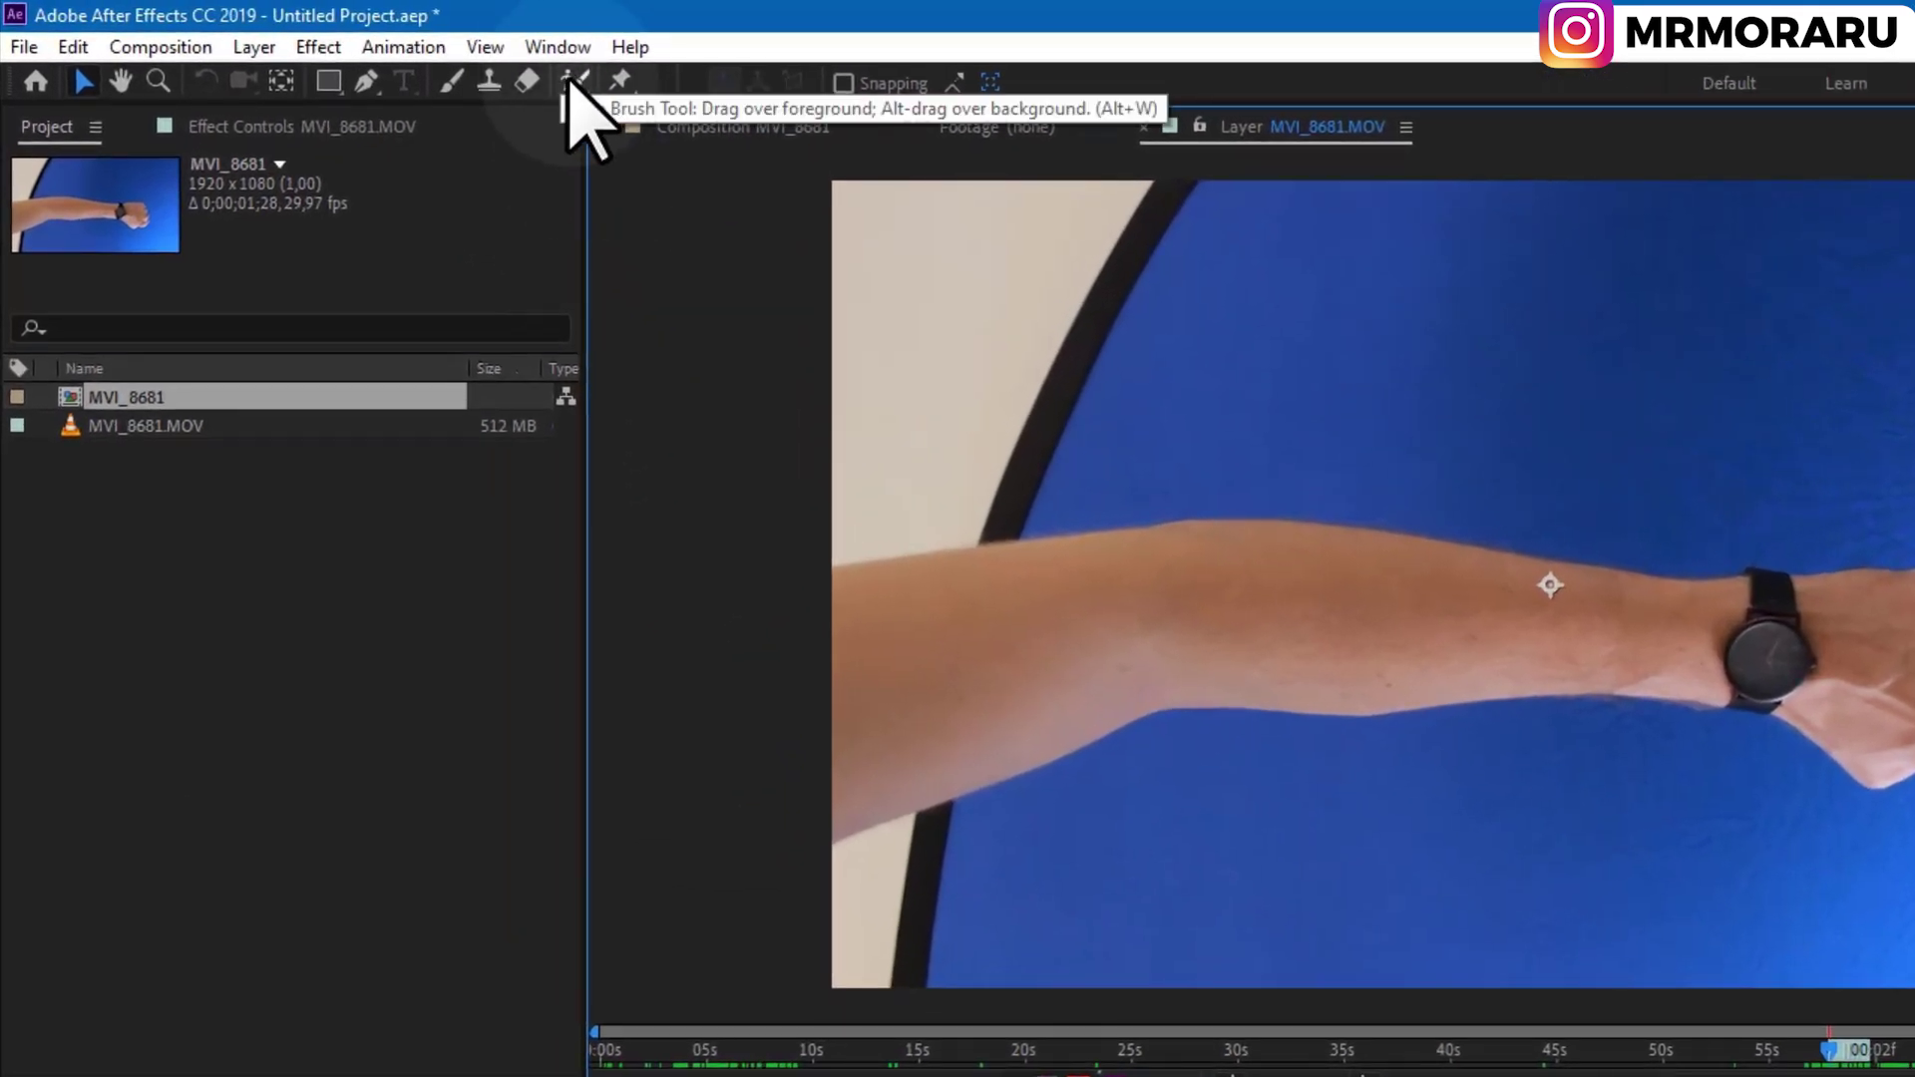
click(576, 84)
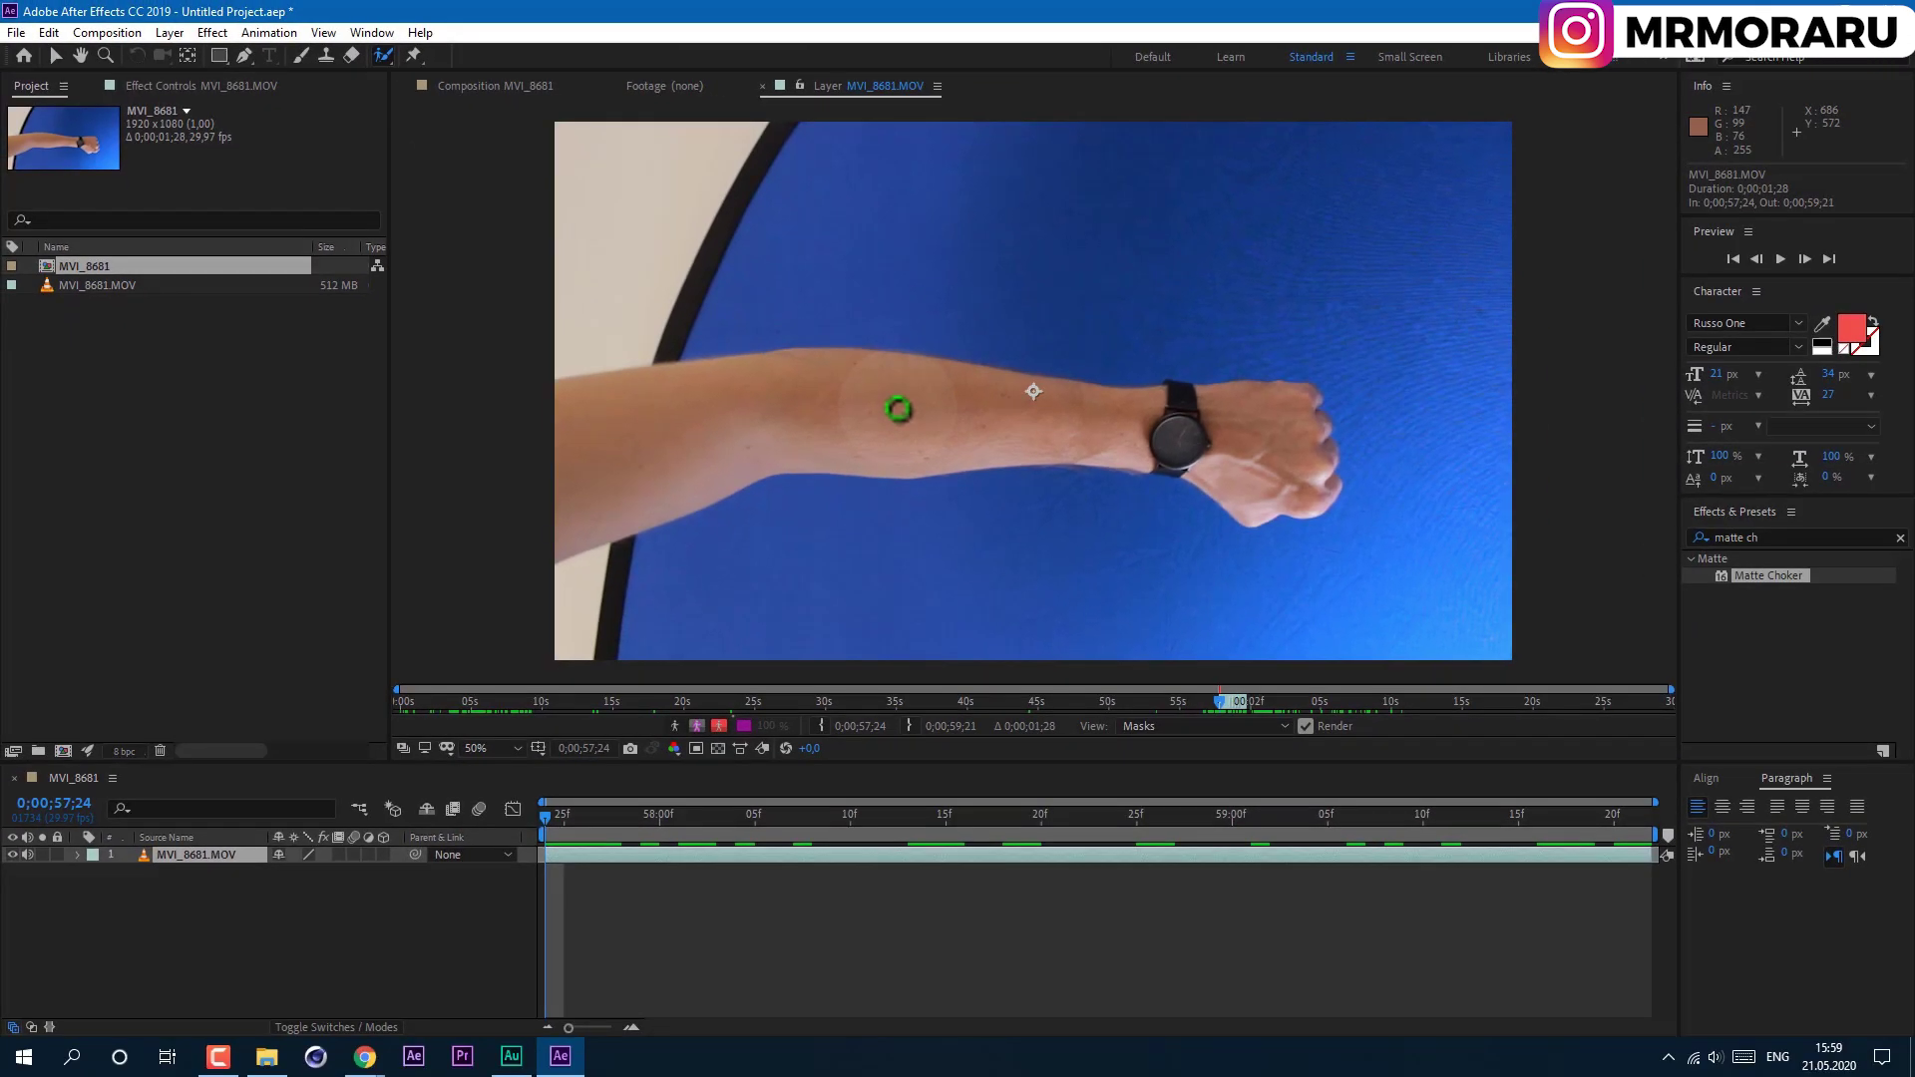
click(899, 409)
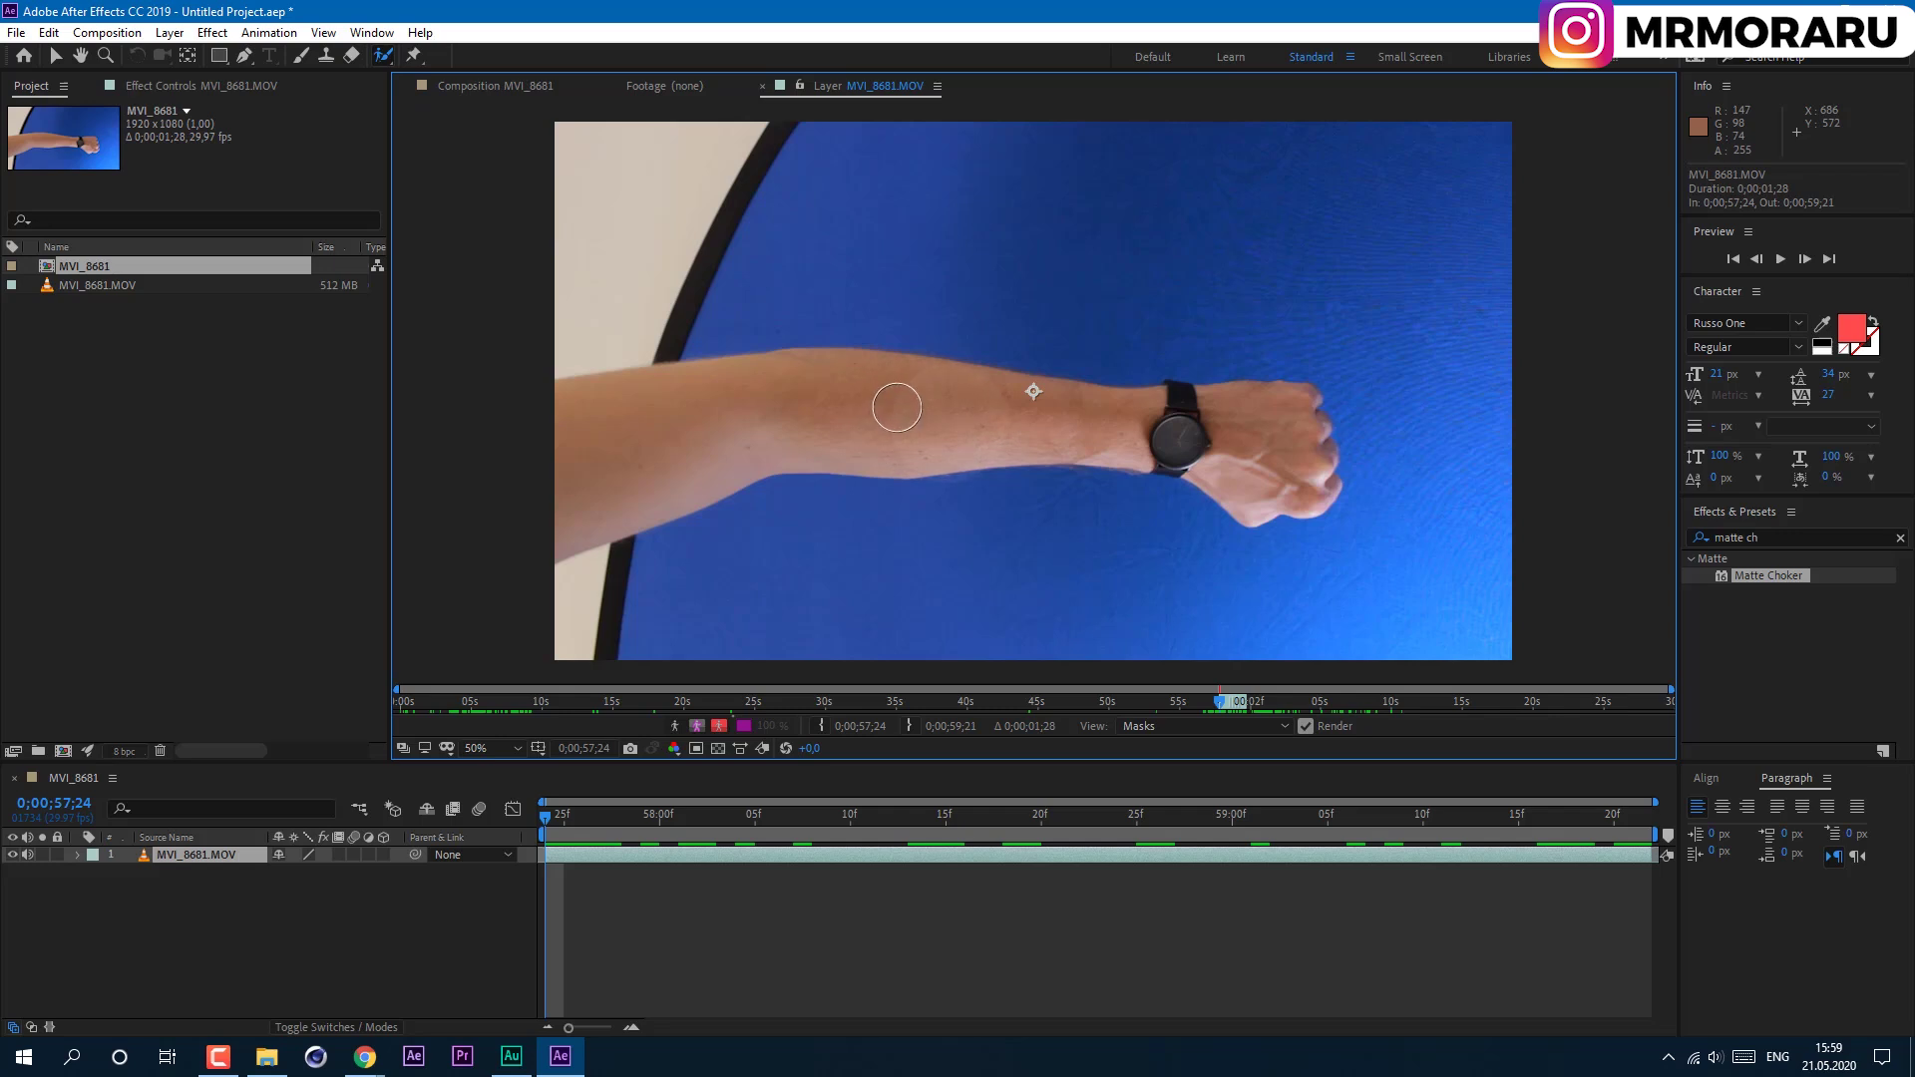
mouse_move(662, 492)
mouse_down()
mouse_move(739, 445)
mouse_move(904, 419)
mouse_move(1212, 423)
mouse_move(1292, 474)
mouse_up()
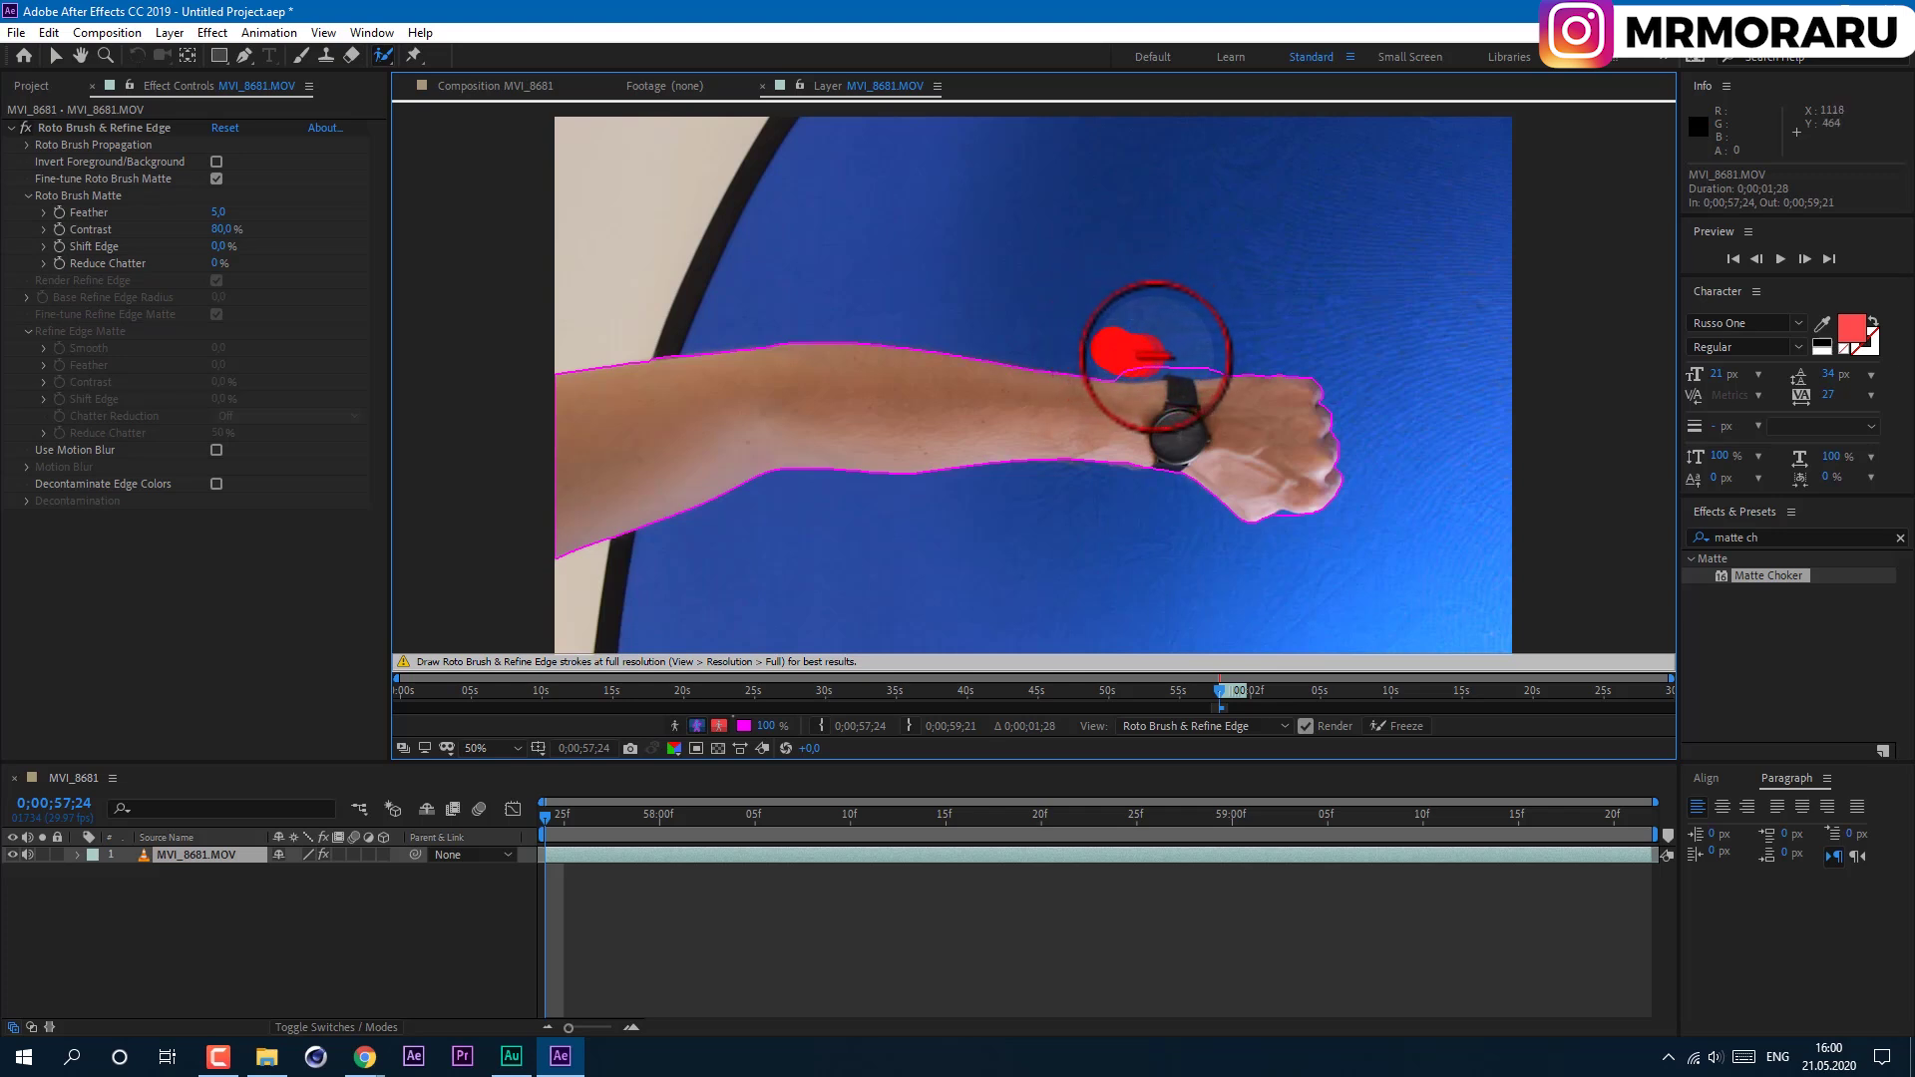
At 100% zoom, mark the blue area above the wrist as background with Alt strokes.
drag(1214, 351, 1222, 354)
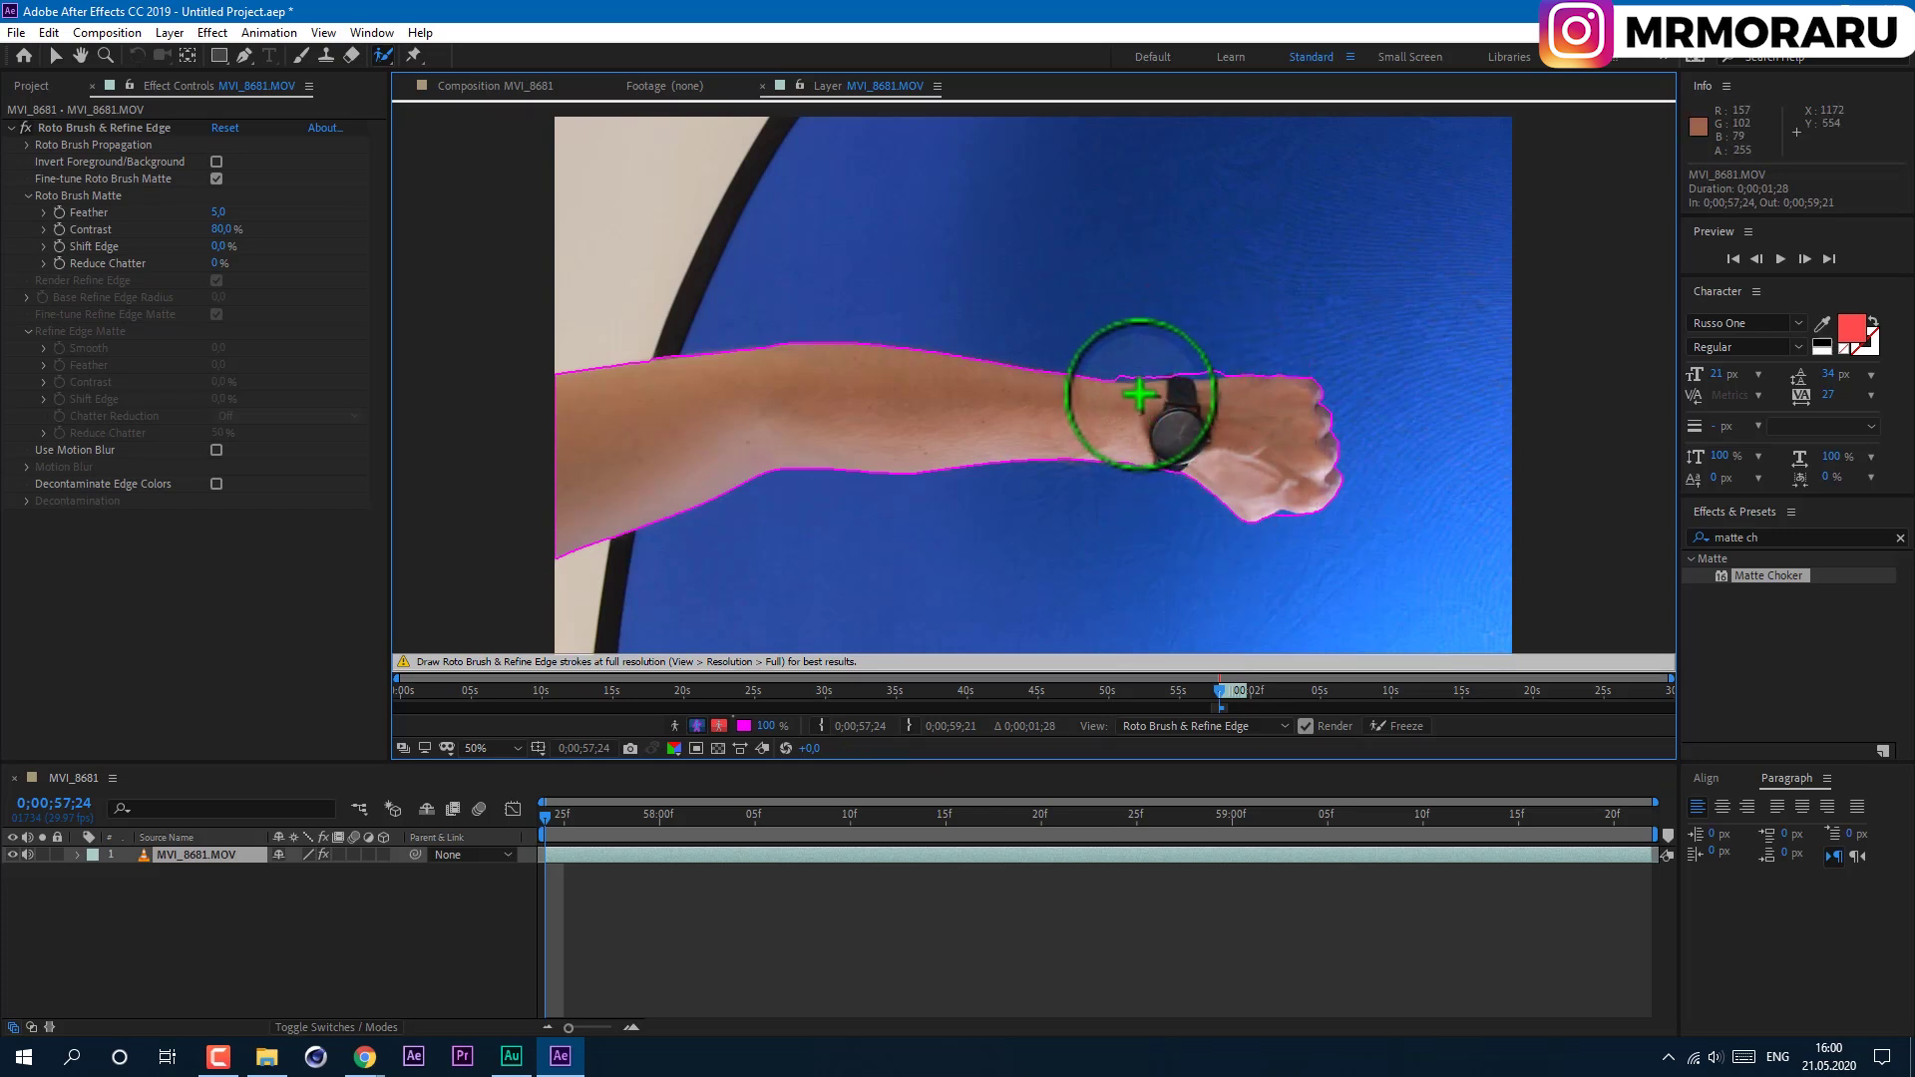
key(period)
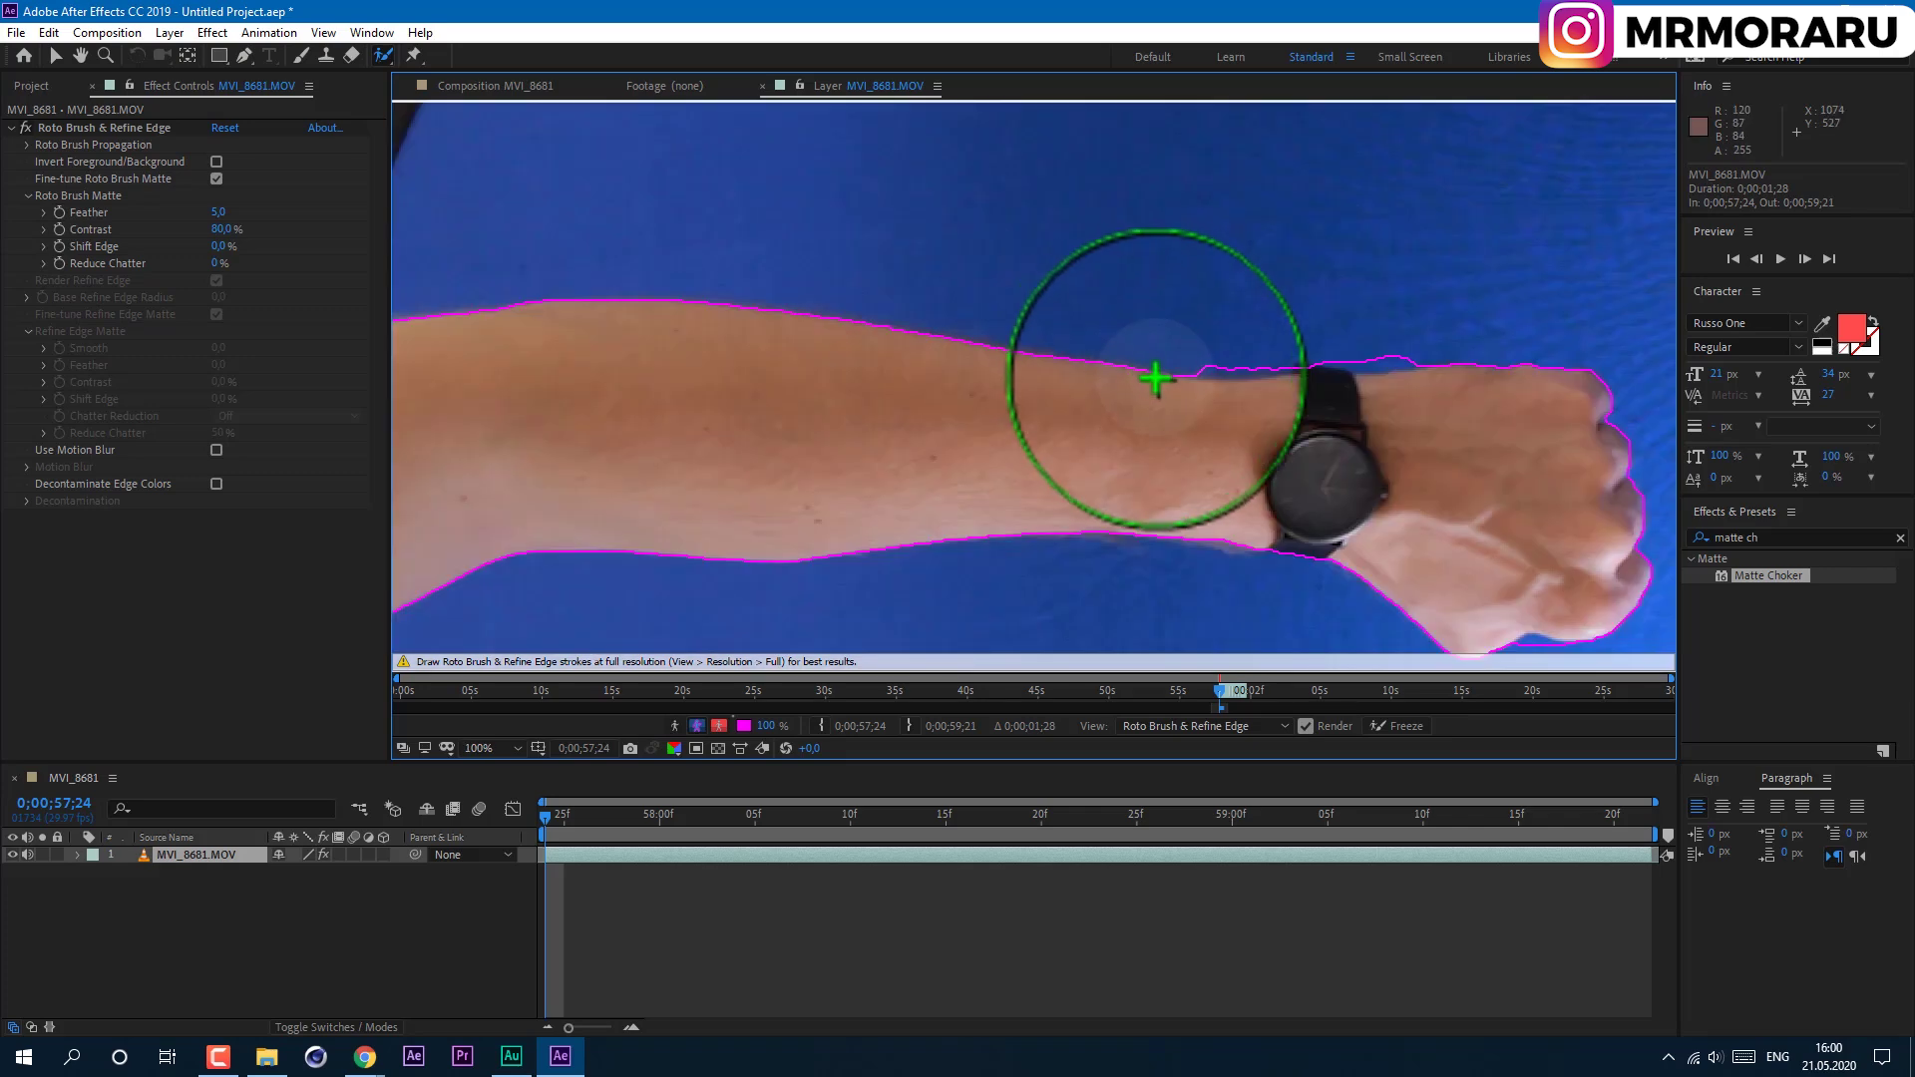
key(space)
mouse_move(1368, 282)
mouse_down()
mouse_move(1026, 256)
mouse_move(1069, 149)
mouse_up()
drag(1086, 428, 960, 212)
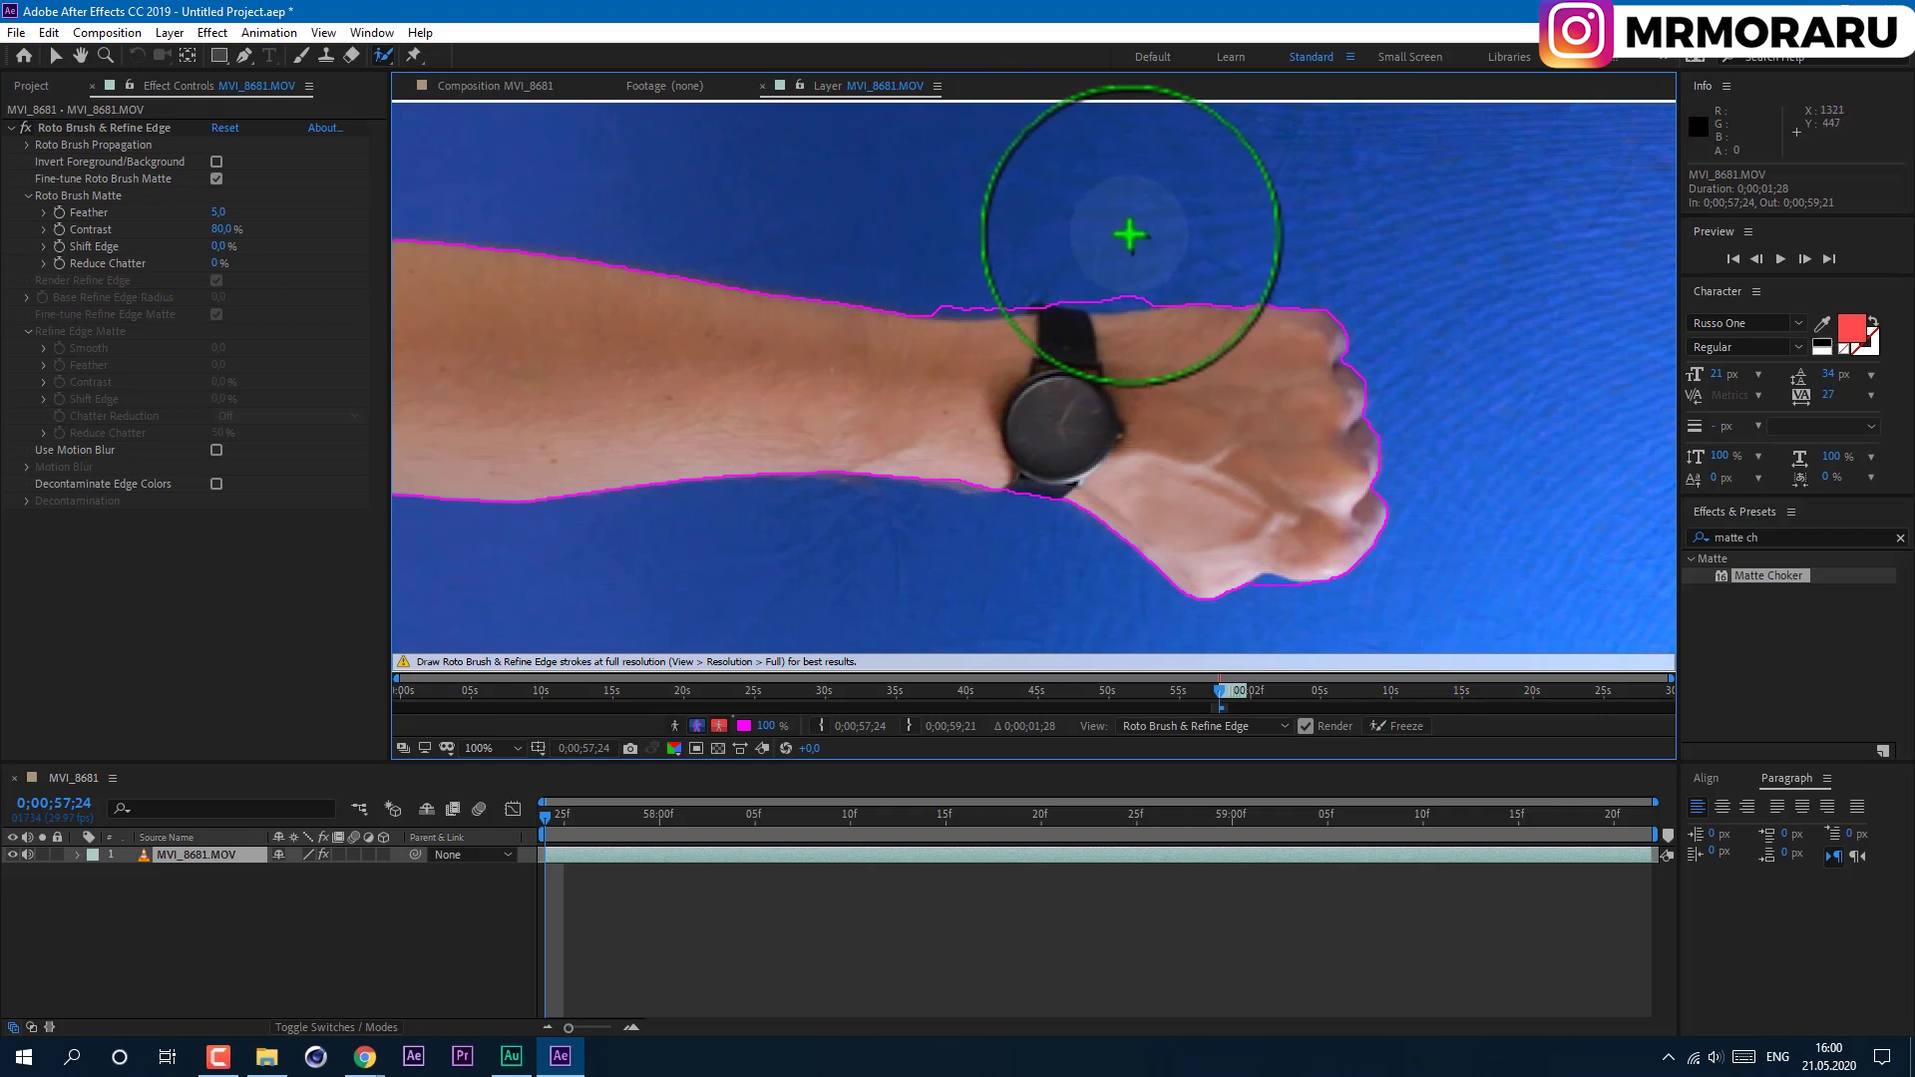
drag(1134, 256, 968, 254)
Zoom back out and step forward frames so the arm outline propagates.
key(comma)
key(comma)
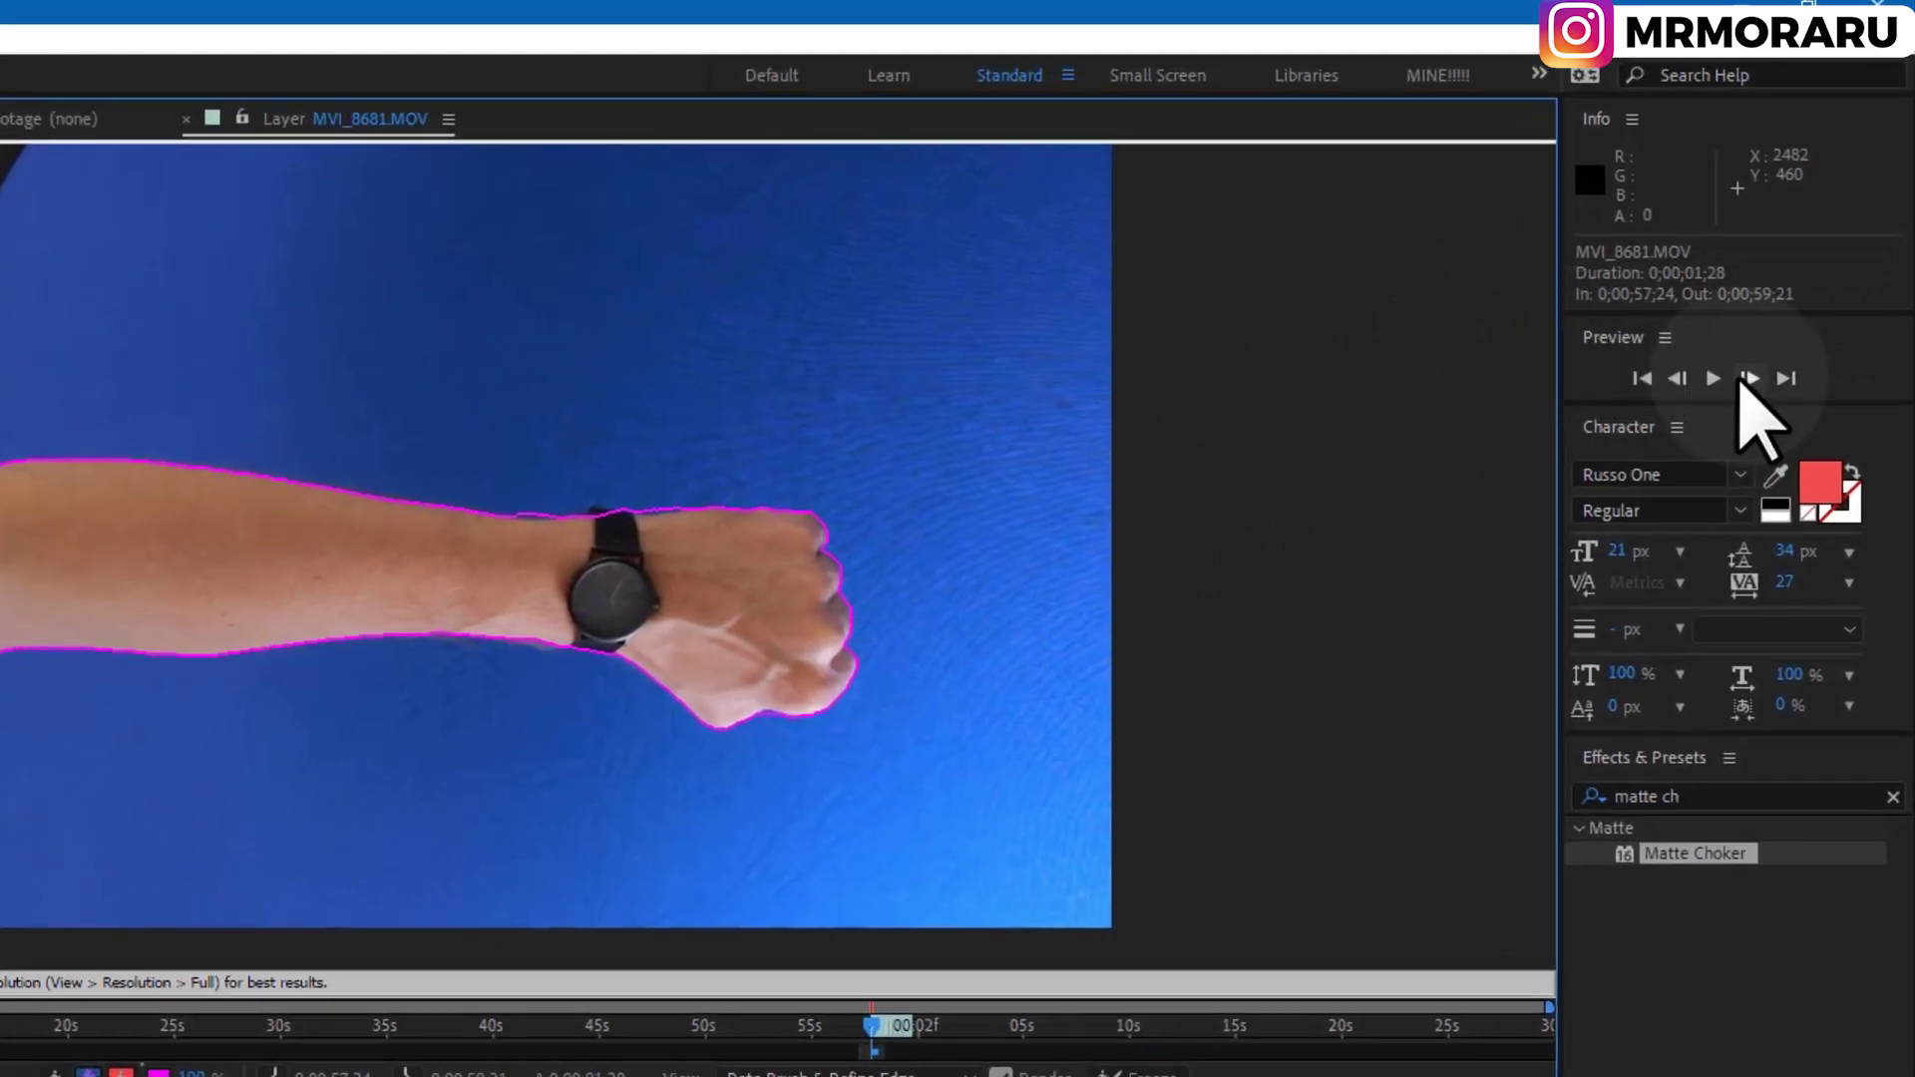
click(1751, 379)
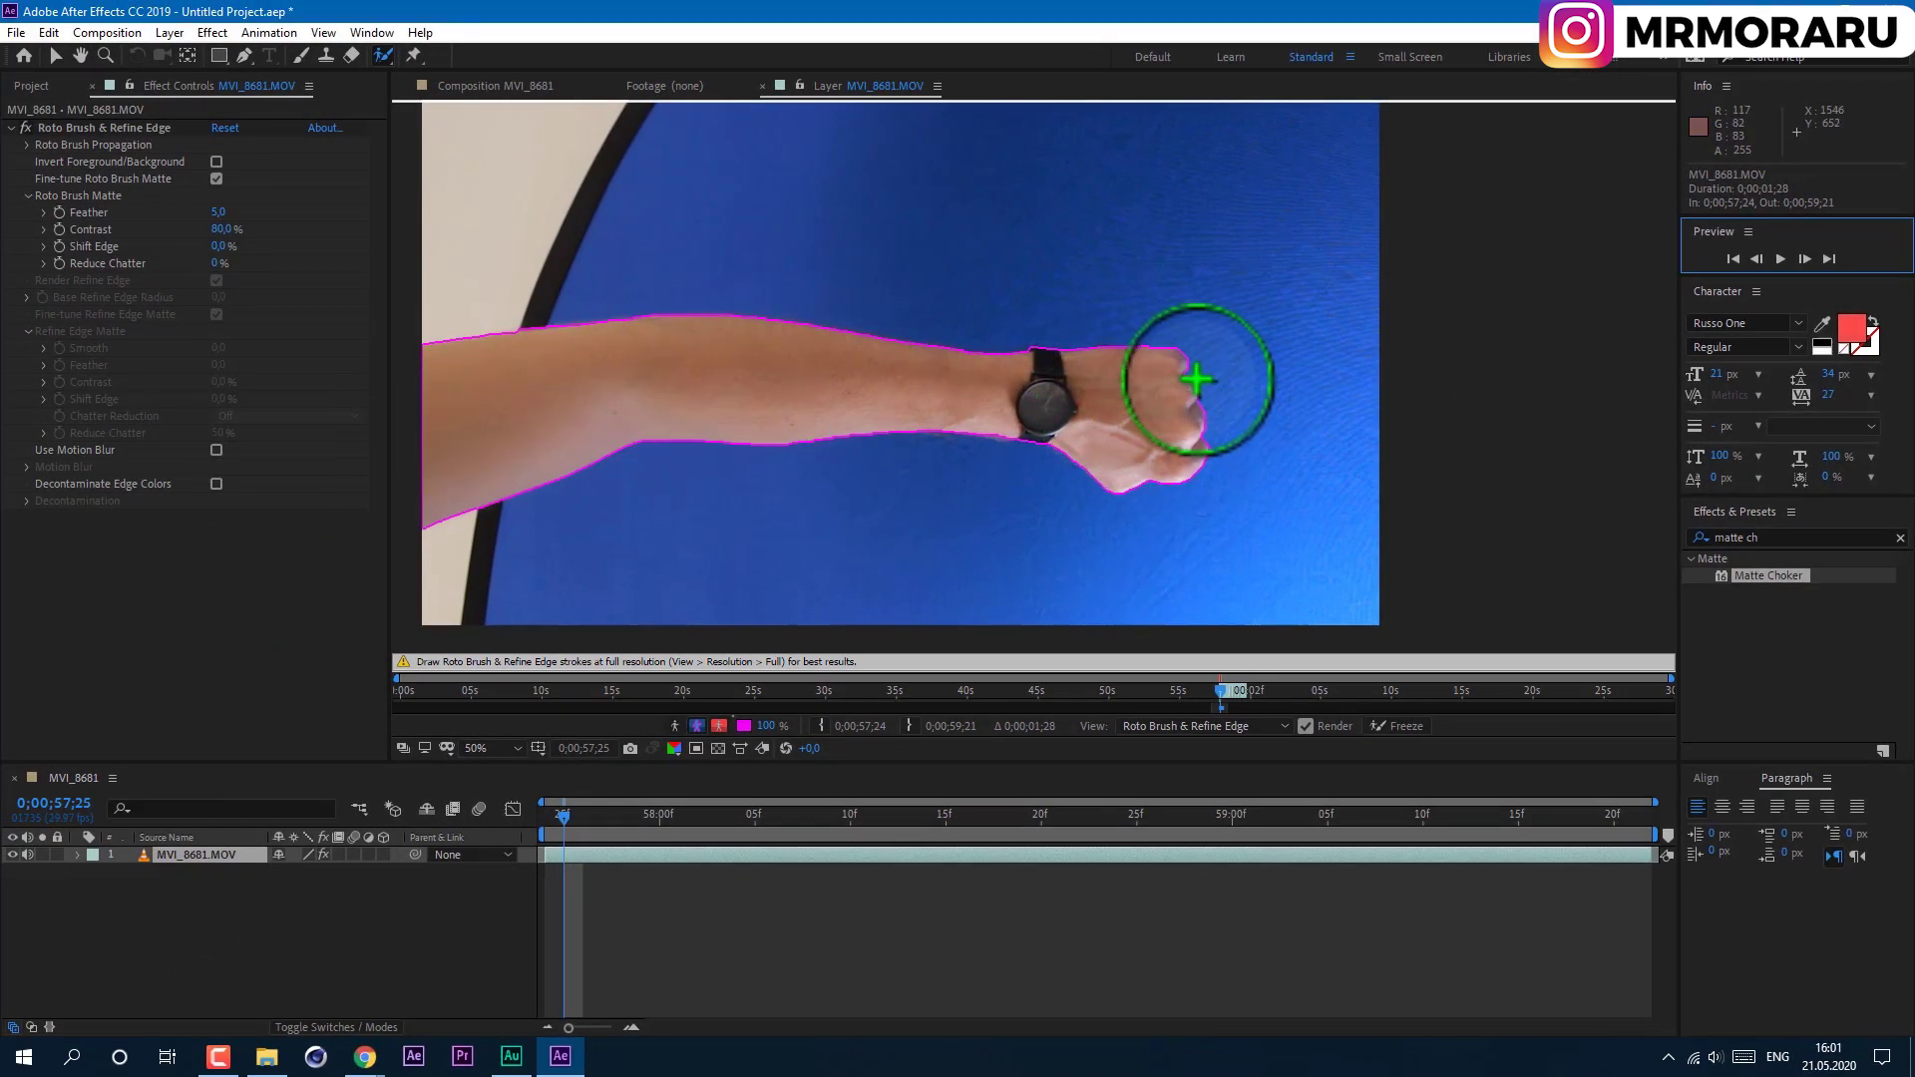
key(space)
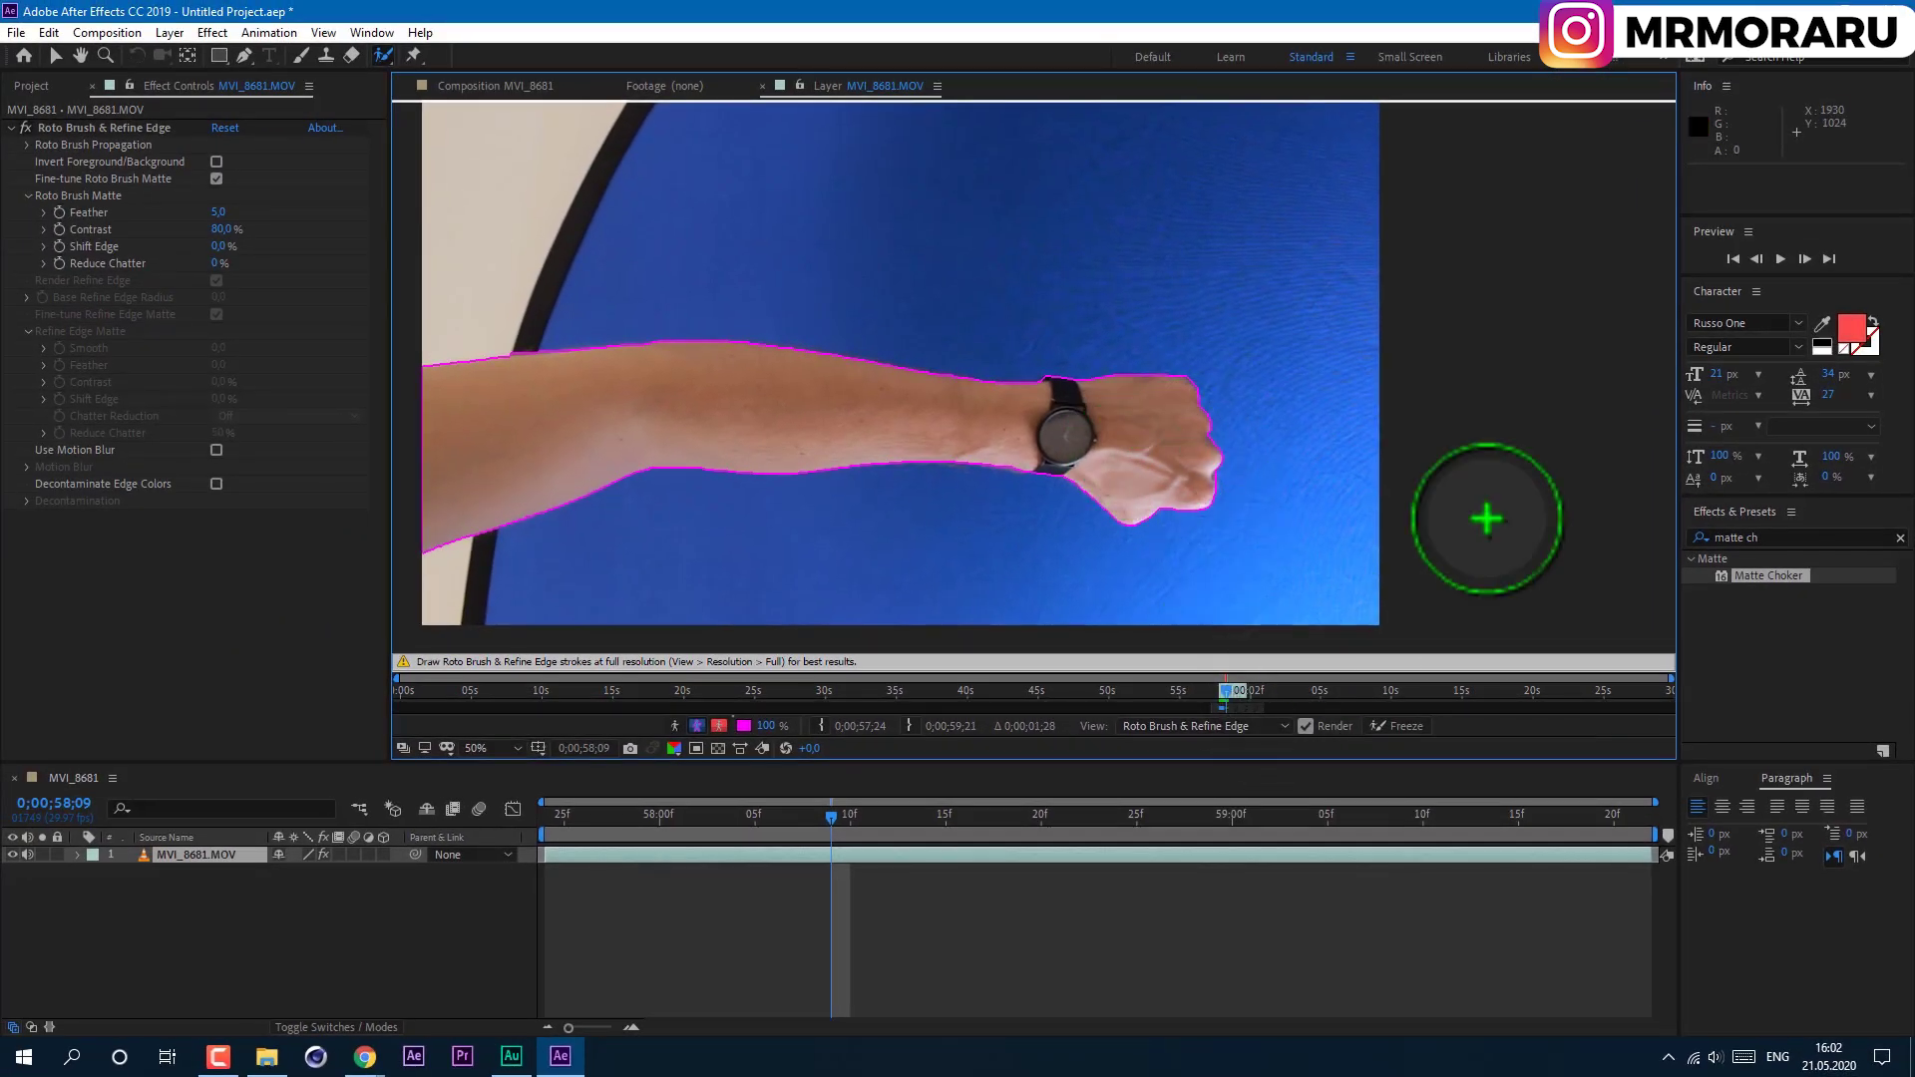
Fix the outline one frame back: add the arm near the watch, remove blue above the arm.
click(1781, 259)
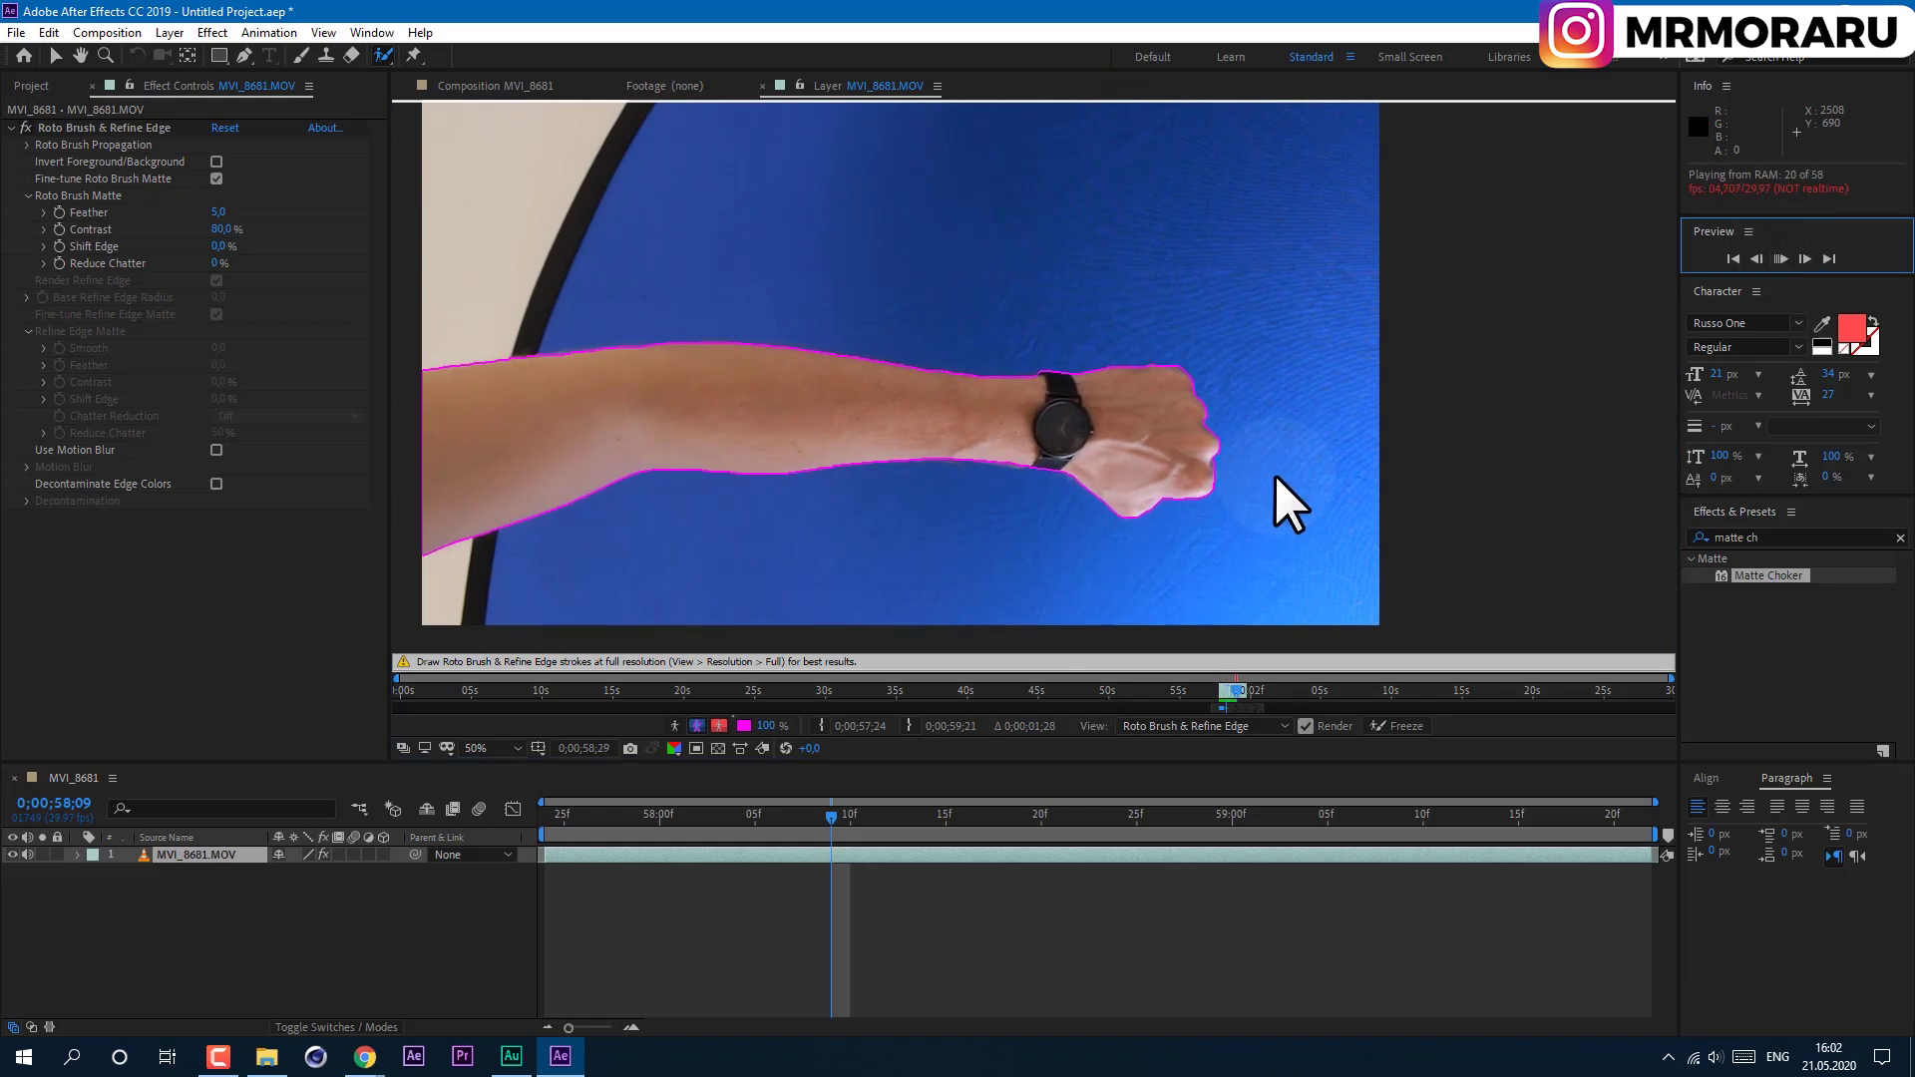
key(space)
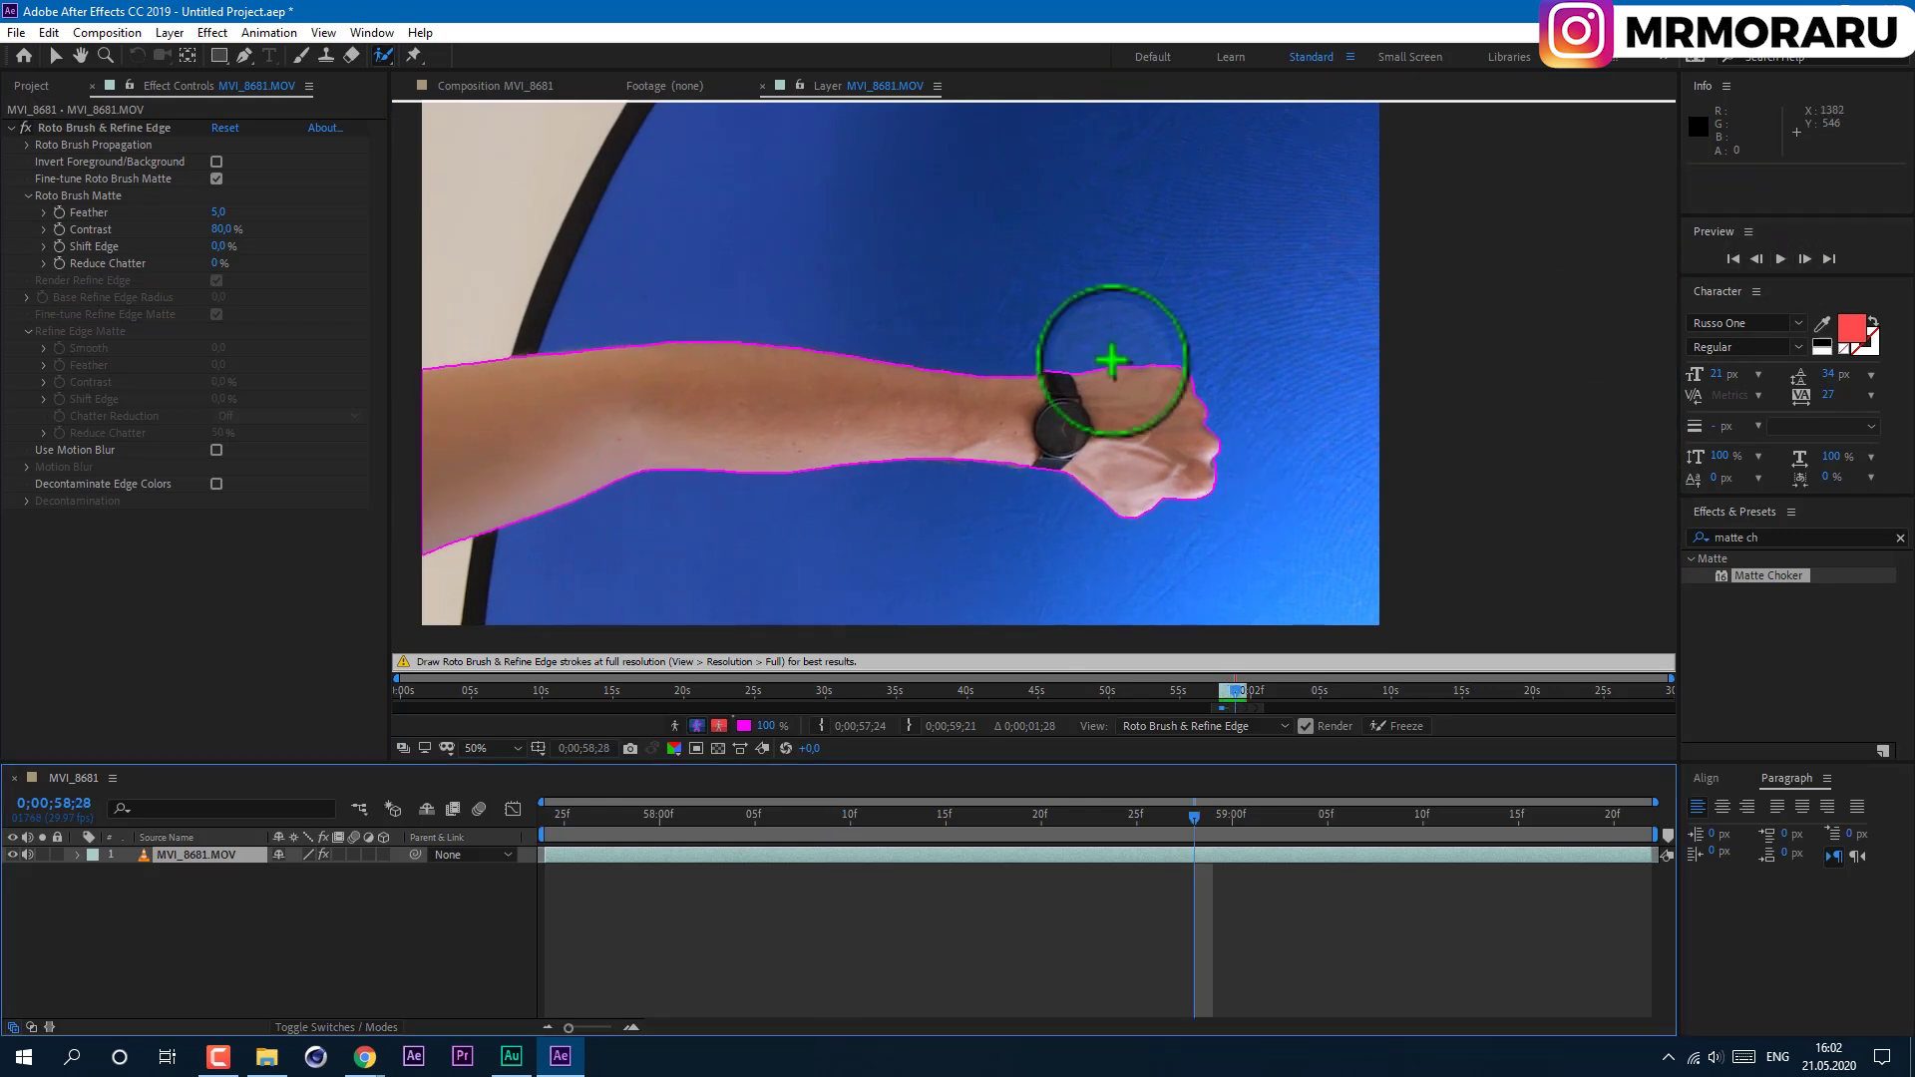
drag(1192, 824, 1177, 824)
key(period)
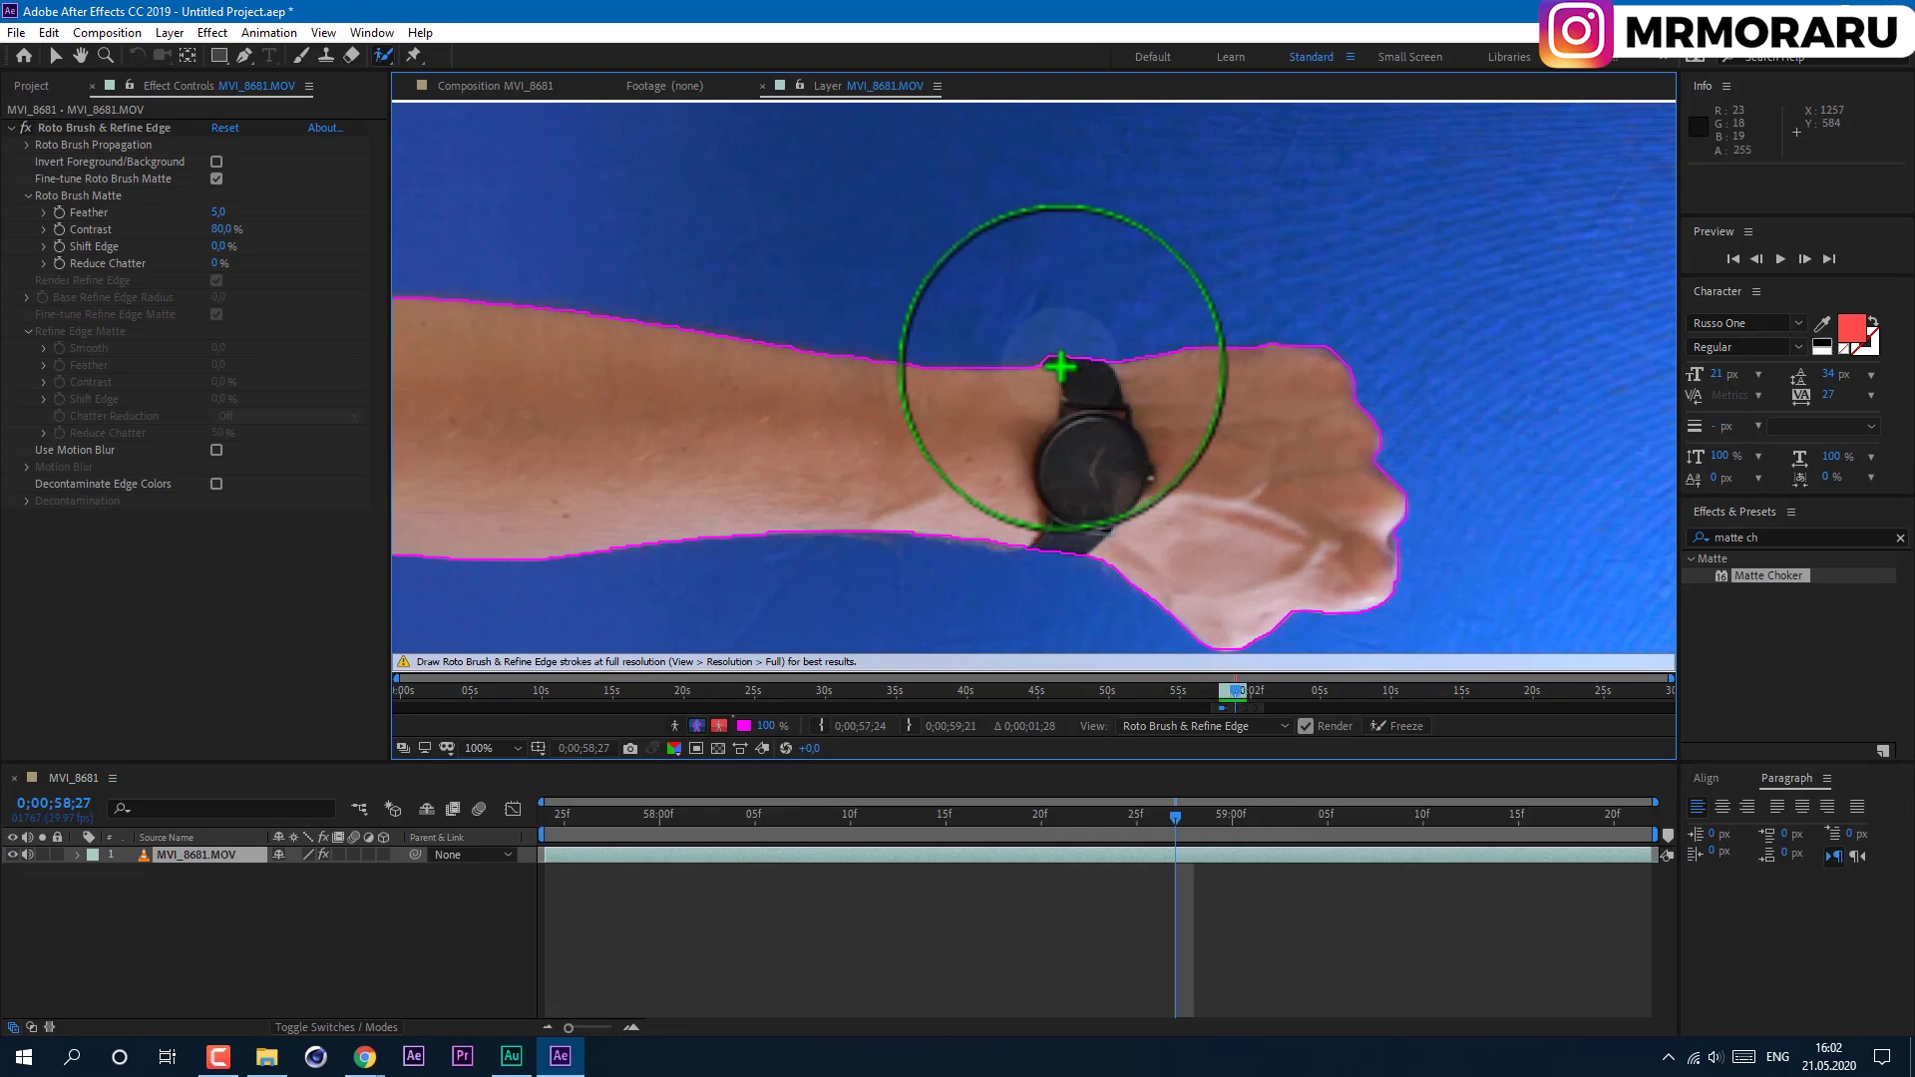
mouse_move(1060, 361)
mouse_down()
mouse_move(875, 287)
mouse_move(794, 392)
mouse_move(945, 401)
mouse_up()
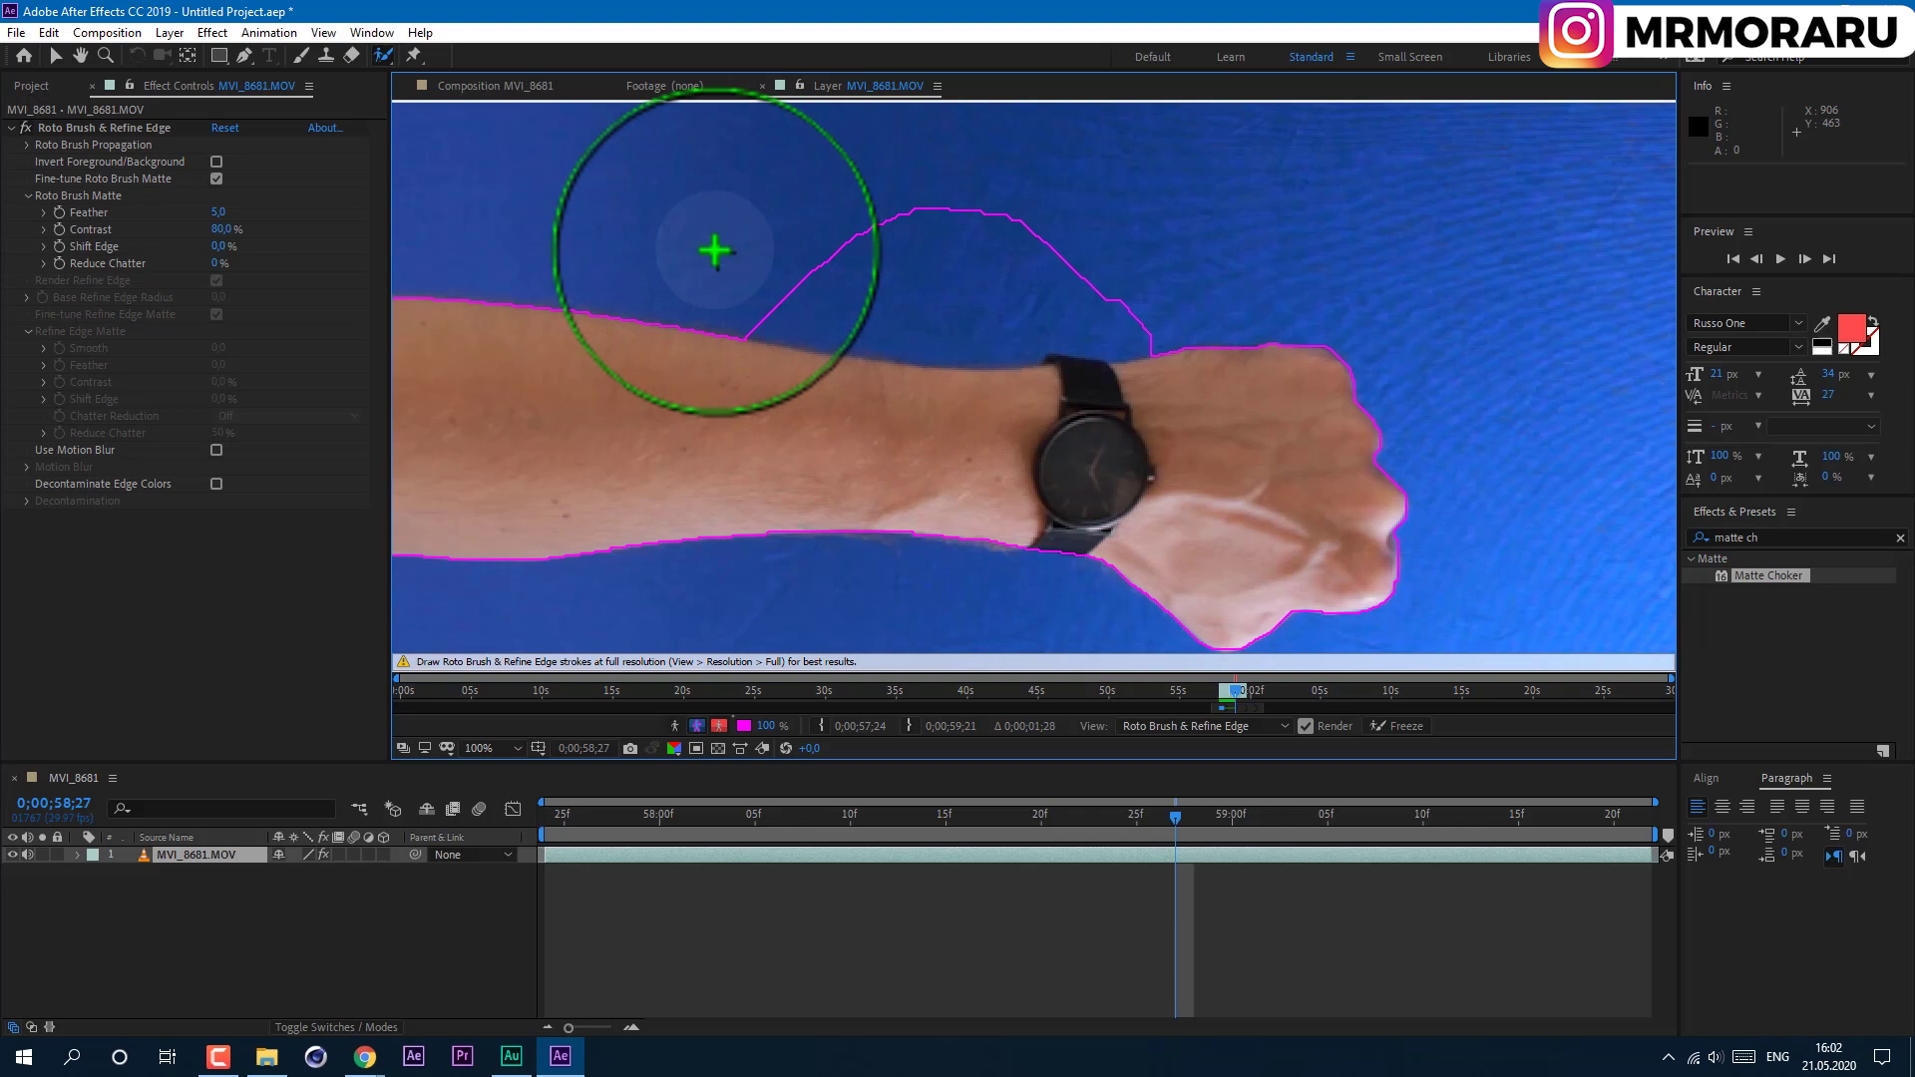
mouse_move(688, 248)
mouse_down()
mouse_move(942, 272)
mouse_move(1204, 256)
mouse_move(922, 315)
mouse_move(746, 281)
mouse_up()
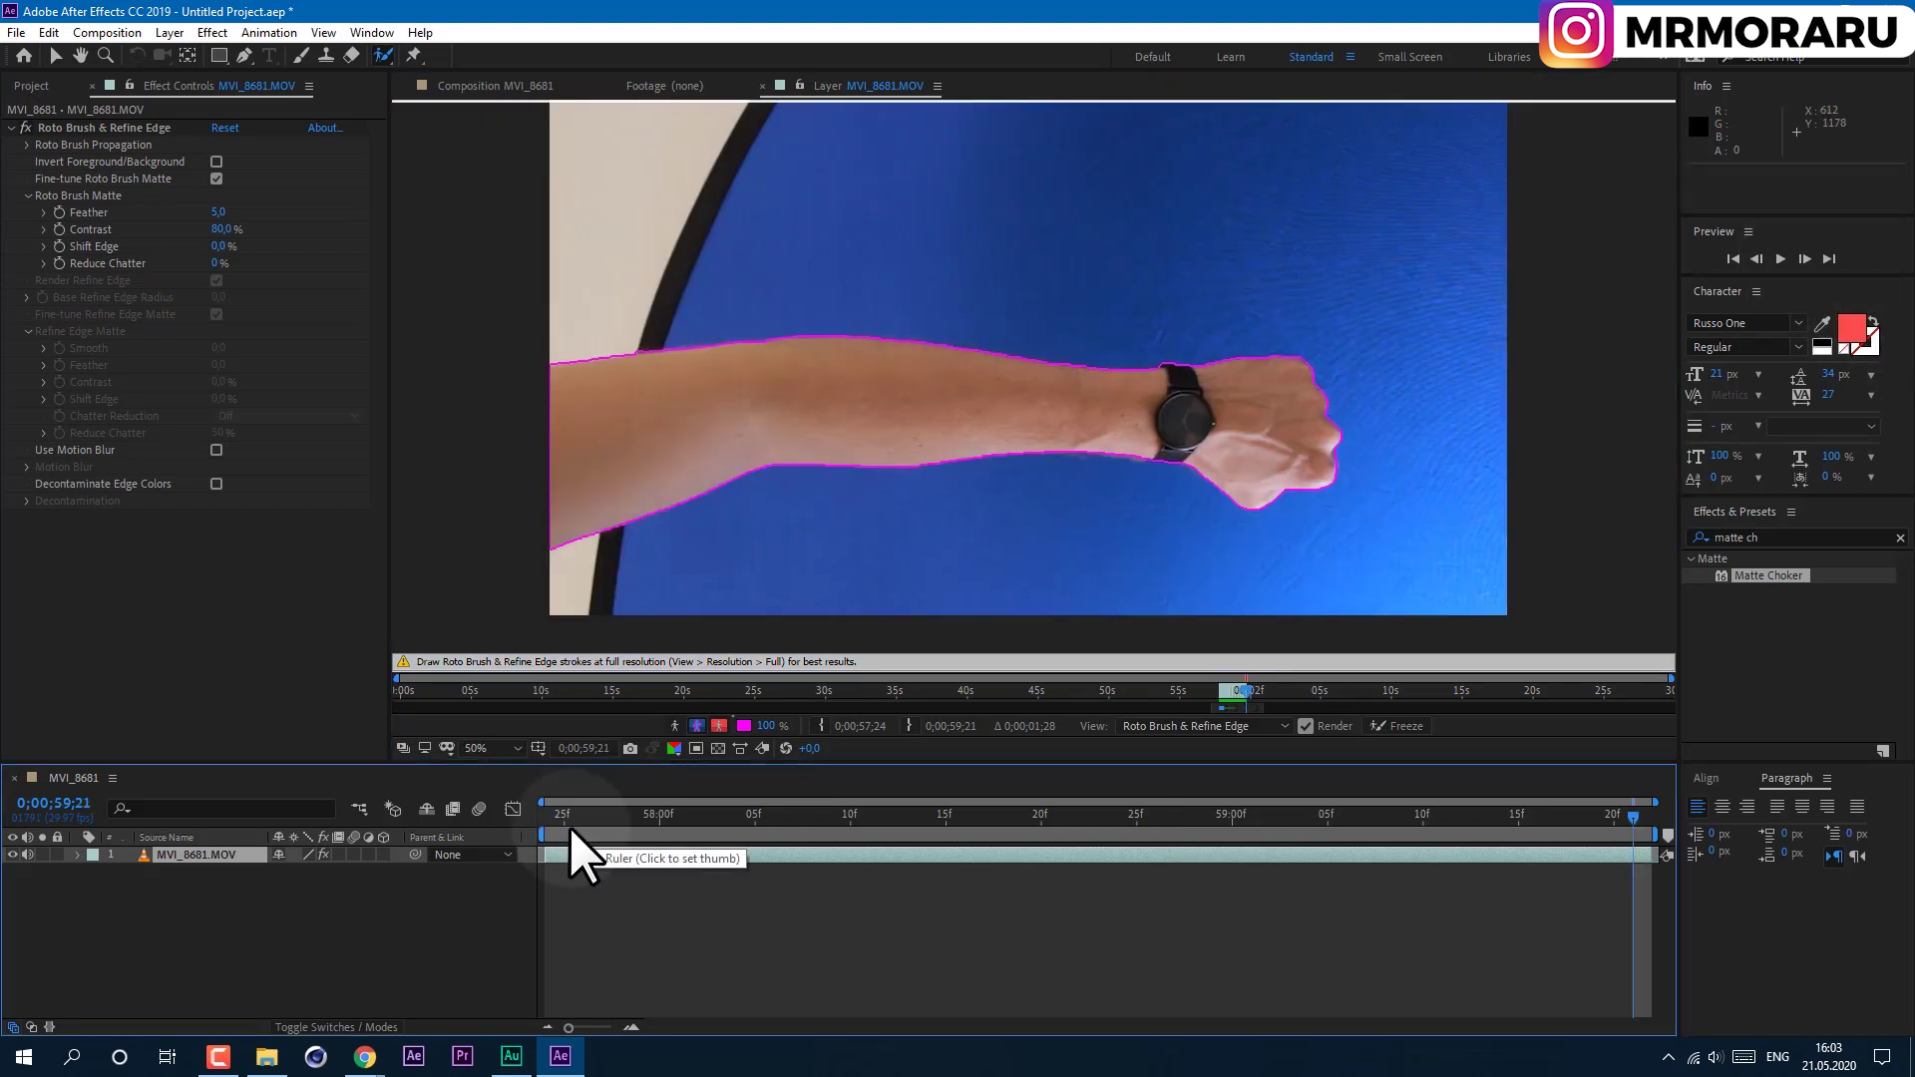
Scrub to the end of the clip and freeze the roto propagation.
drag(550, 824, 1619, 939)
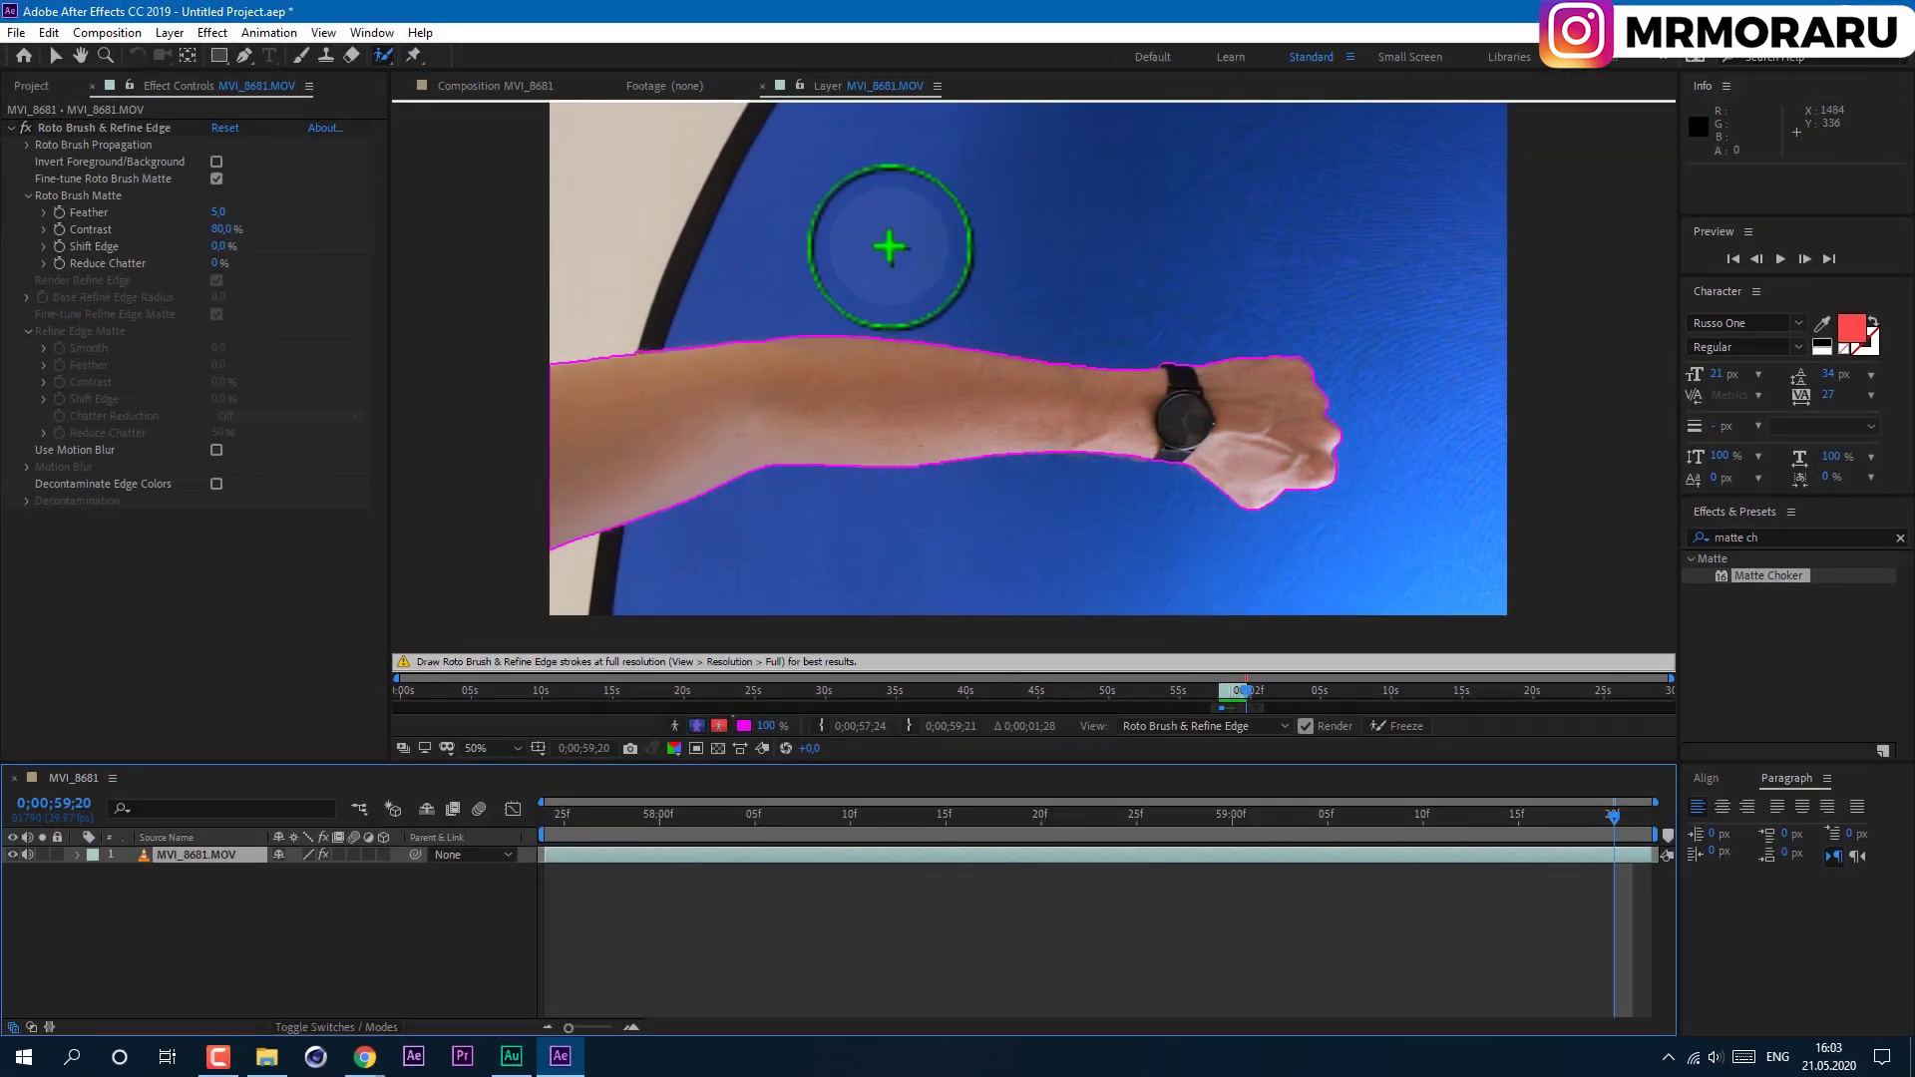
click(17, 32)
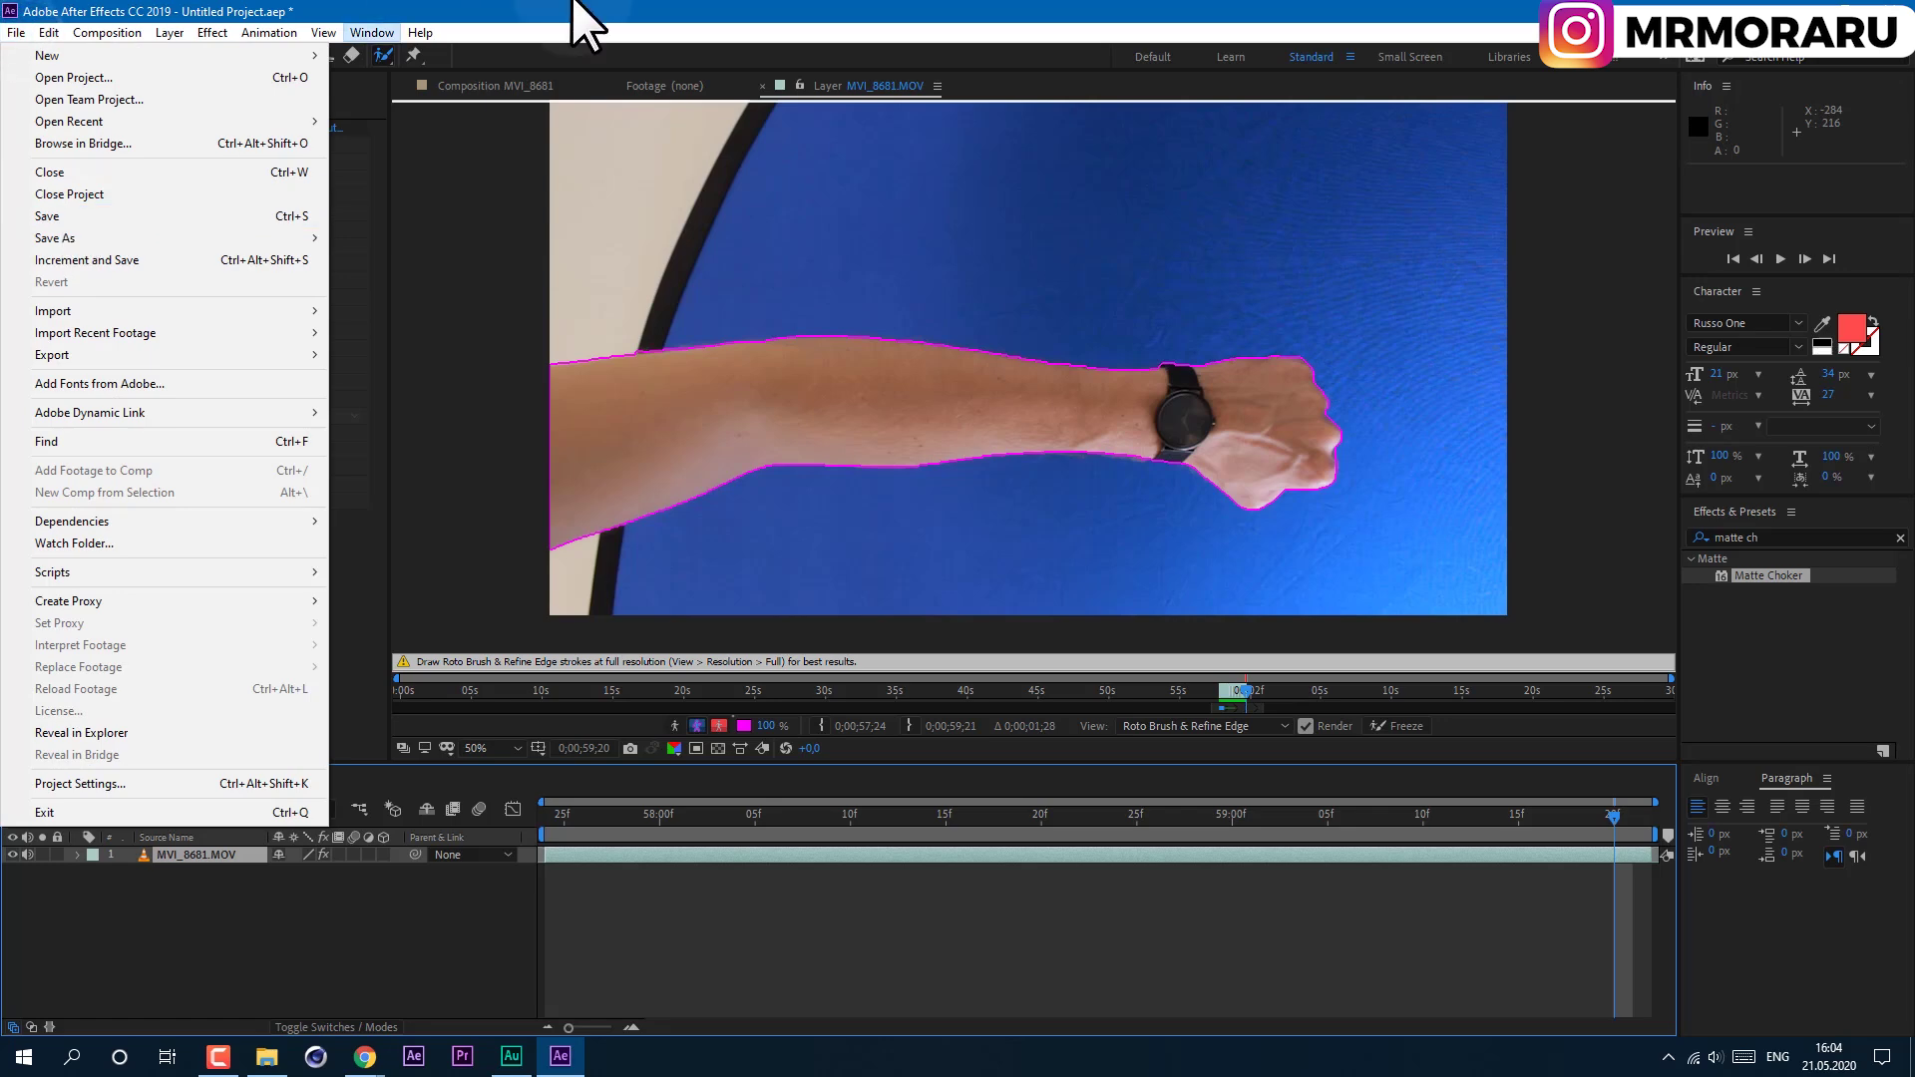
click(578, 12)
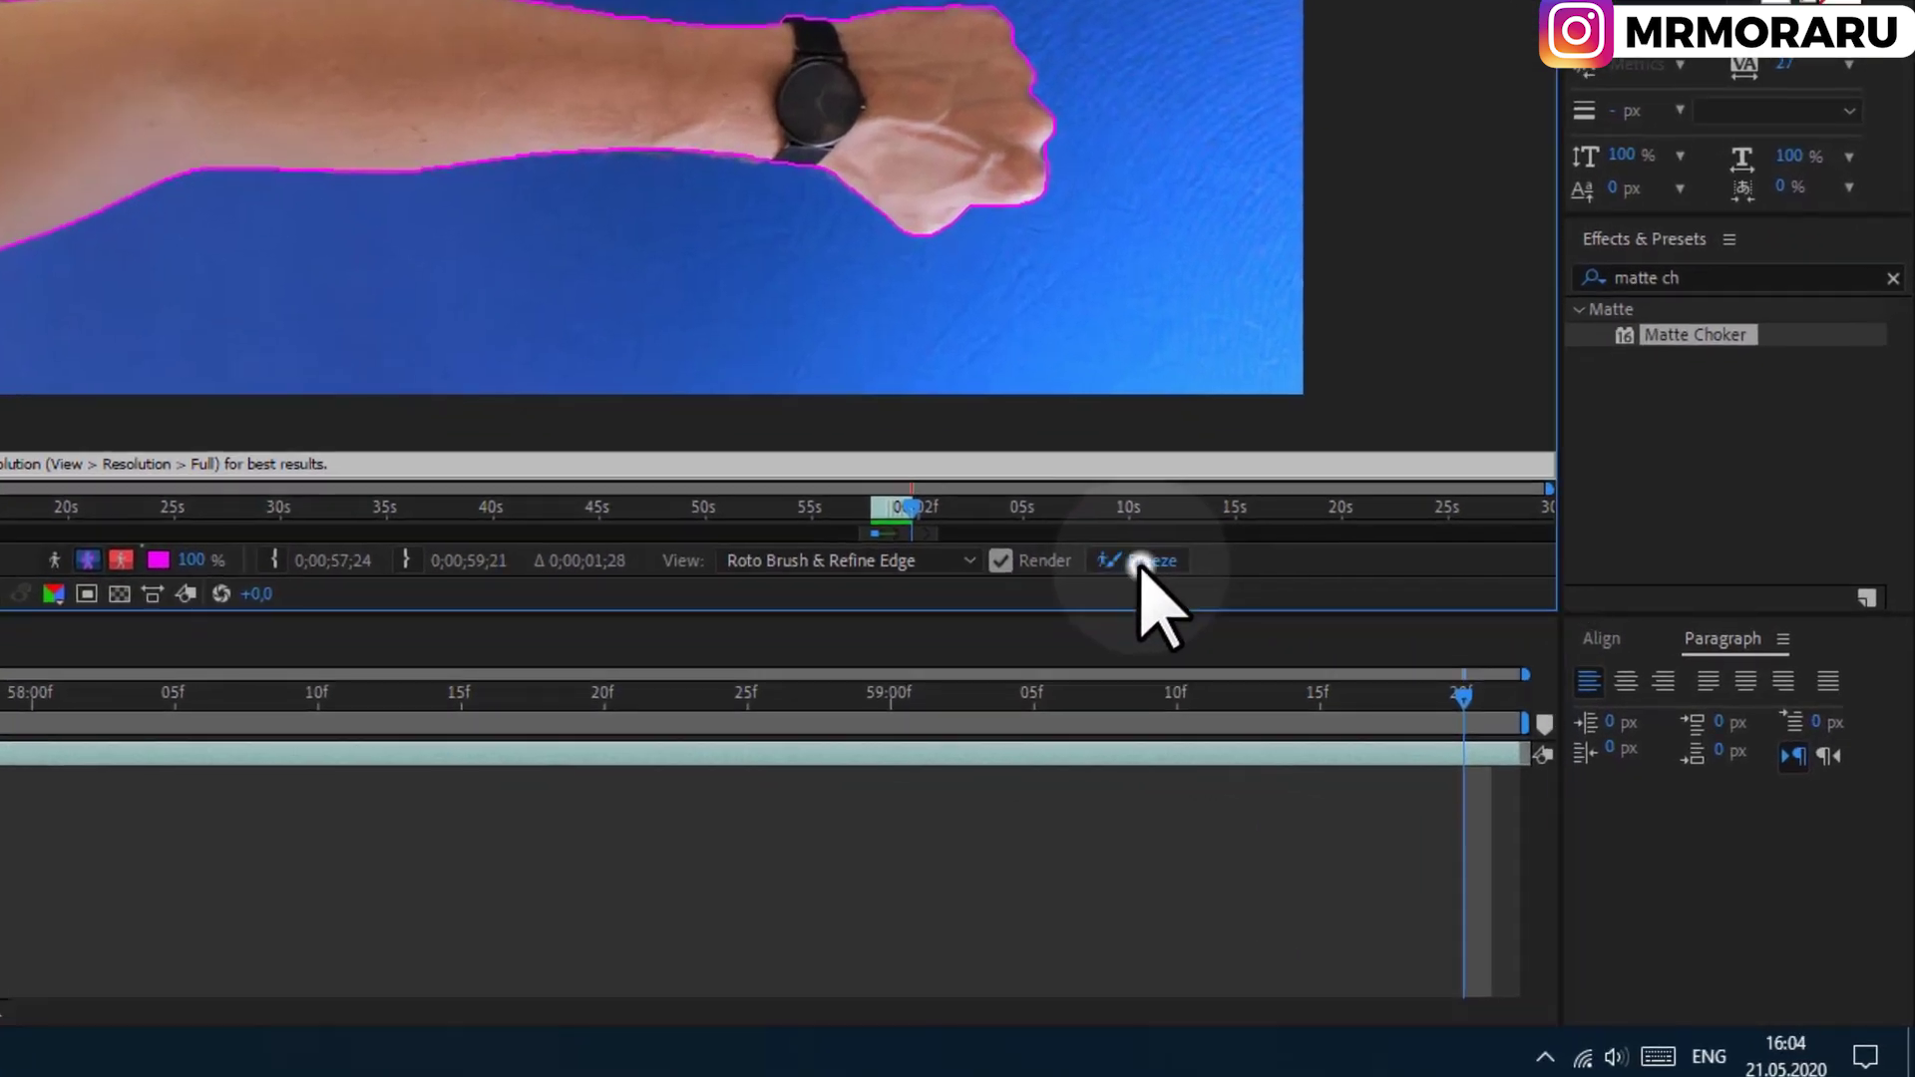
click(1142, 564)
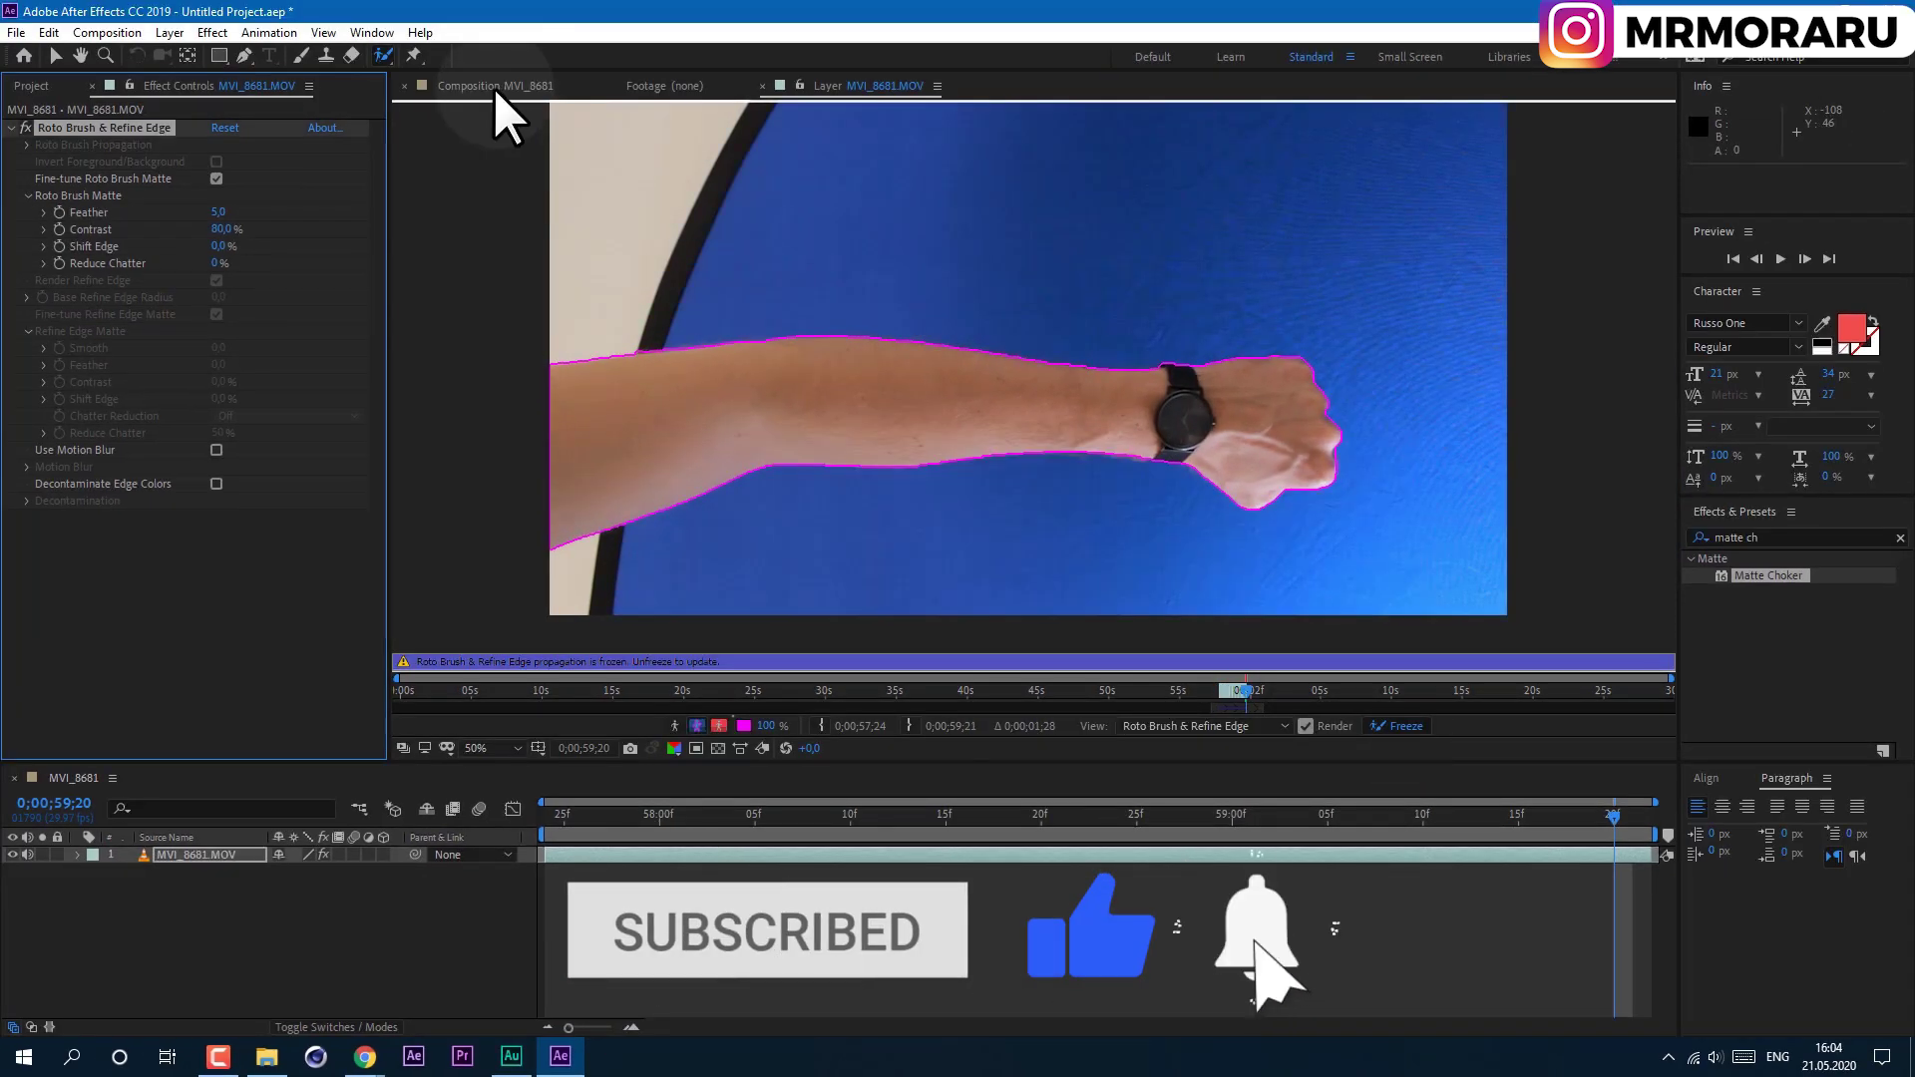
Show the cut-out arm in the composition at full size and raise matte Feather to 16,6.
click(503, 87)
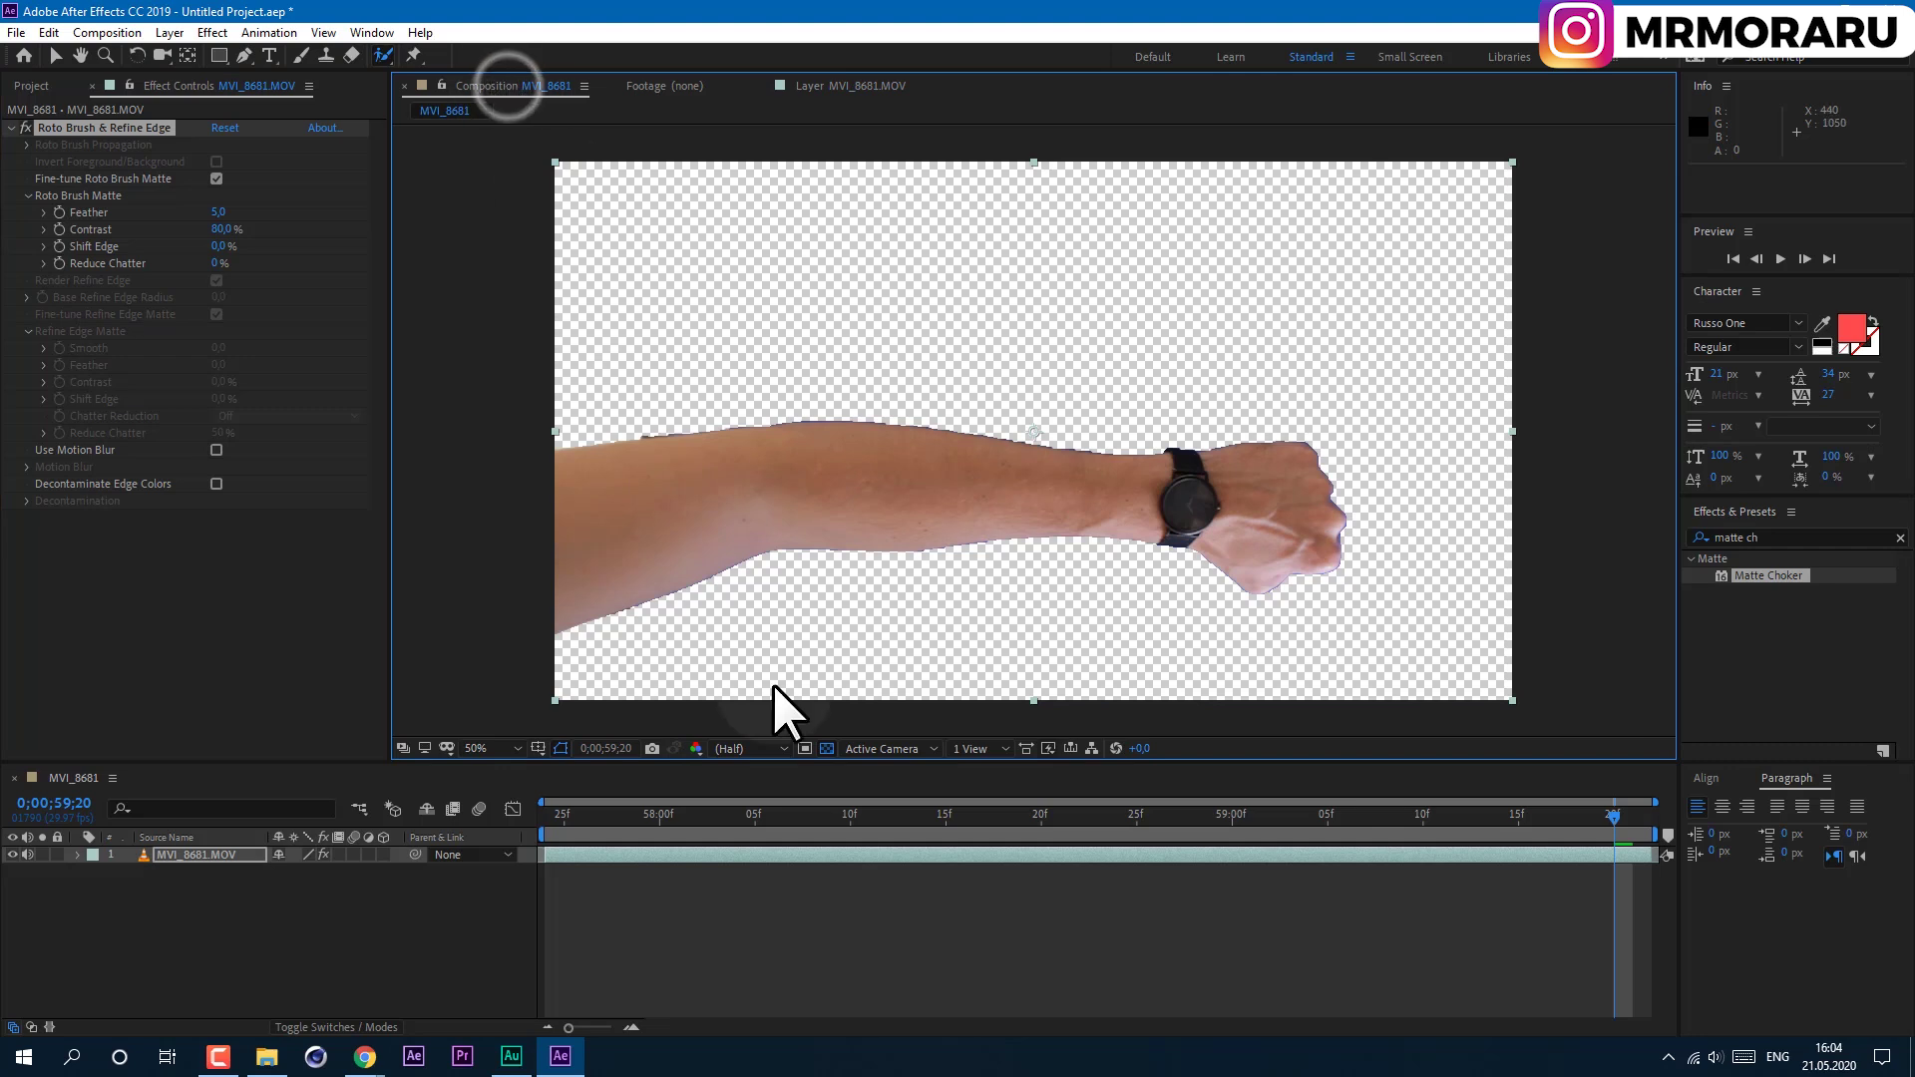
key(slash)
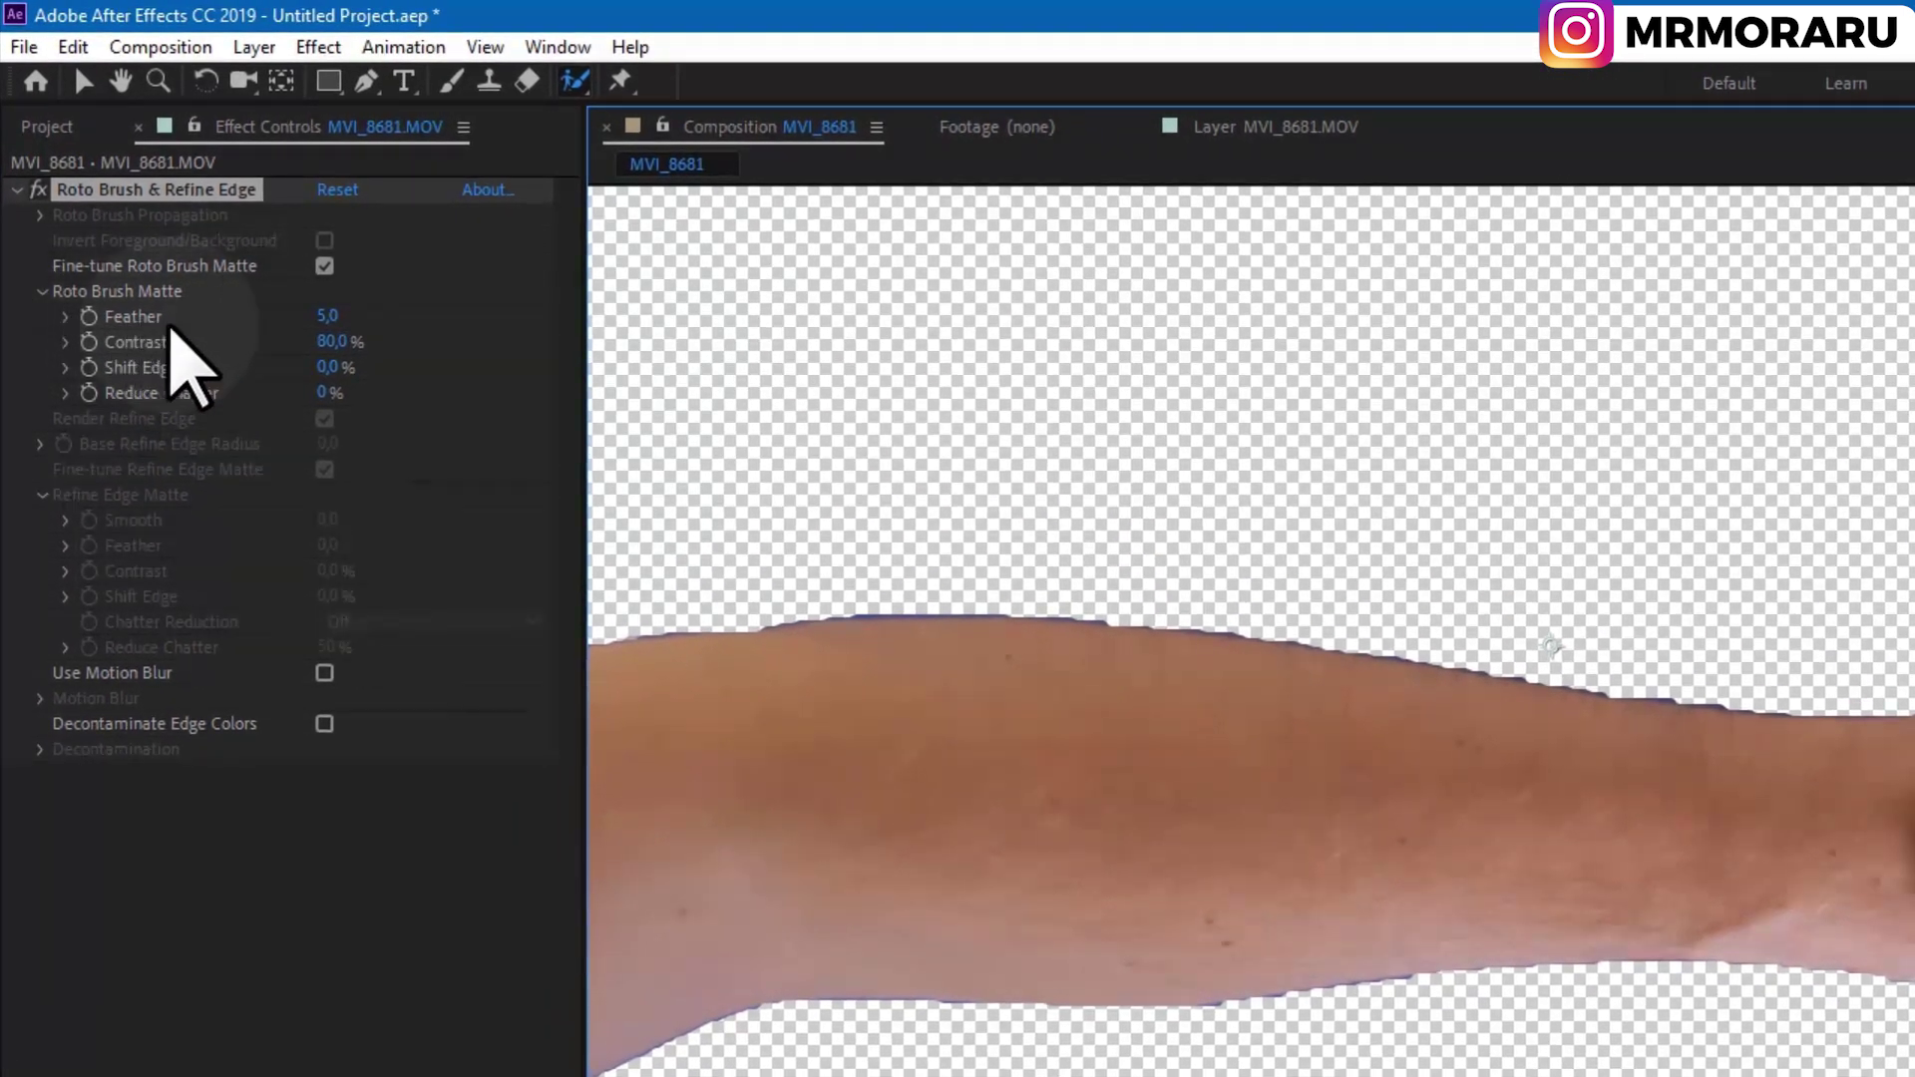
drag(210, 212, 220, 217)
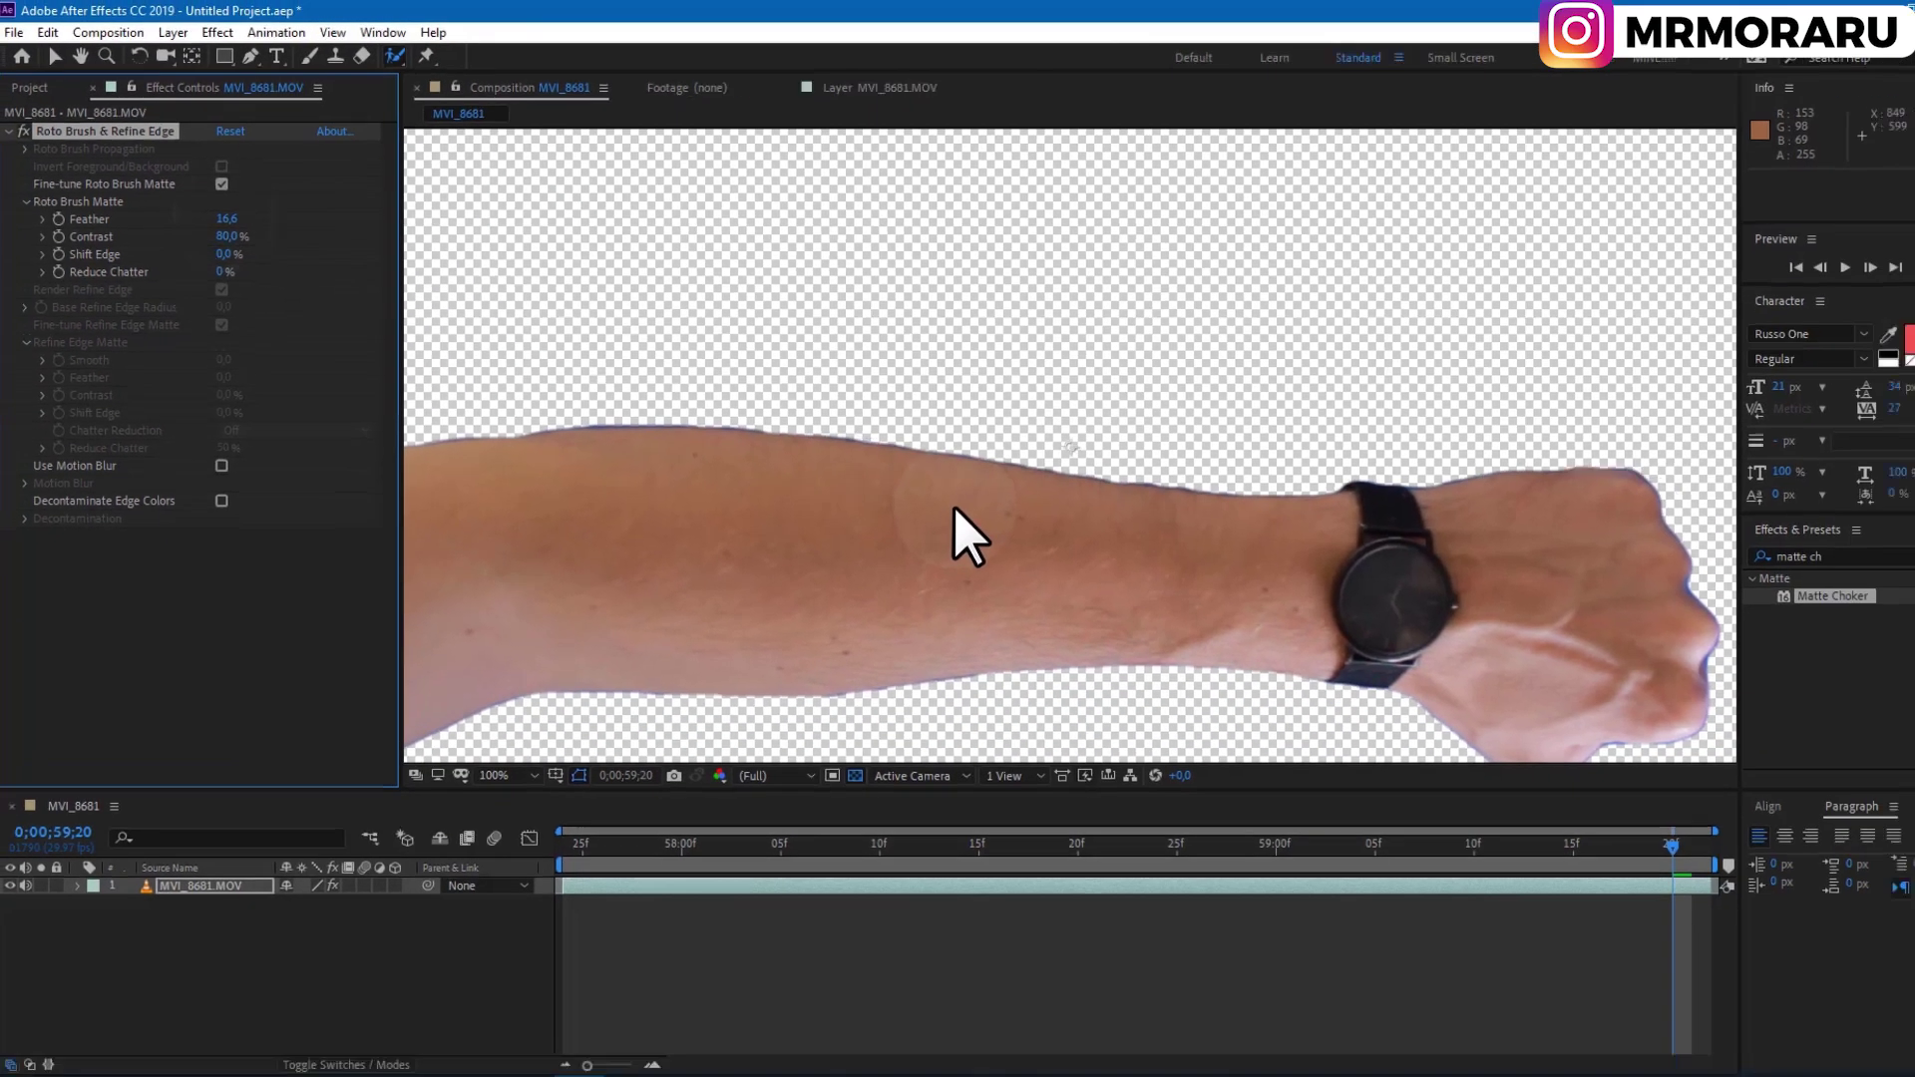
Set the Roto Brush matte Contrast to 84,5 % and Shift Edge to -22 %.
scroll(928, 499, down, 2)
key(slash)
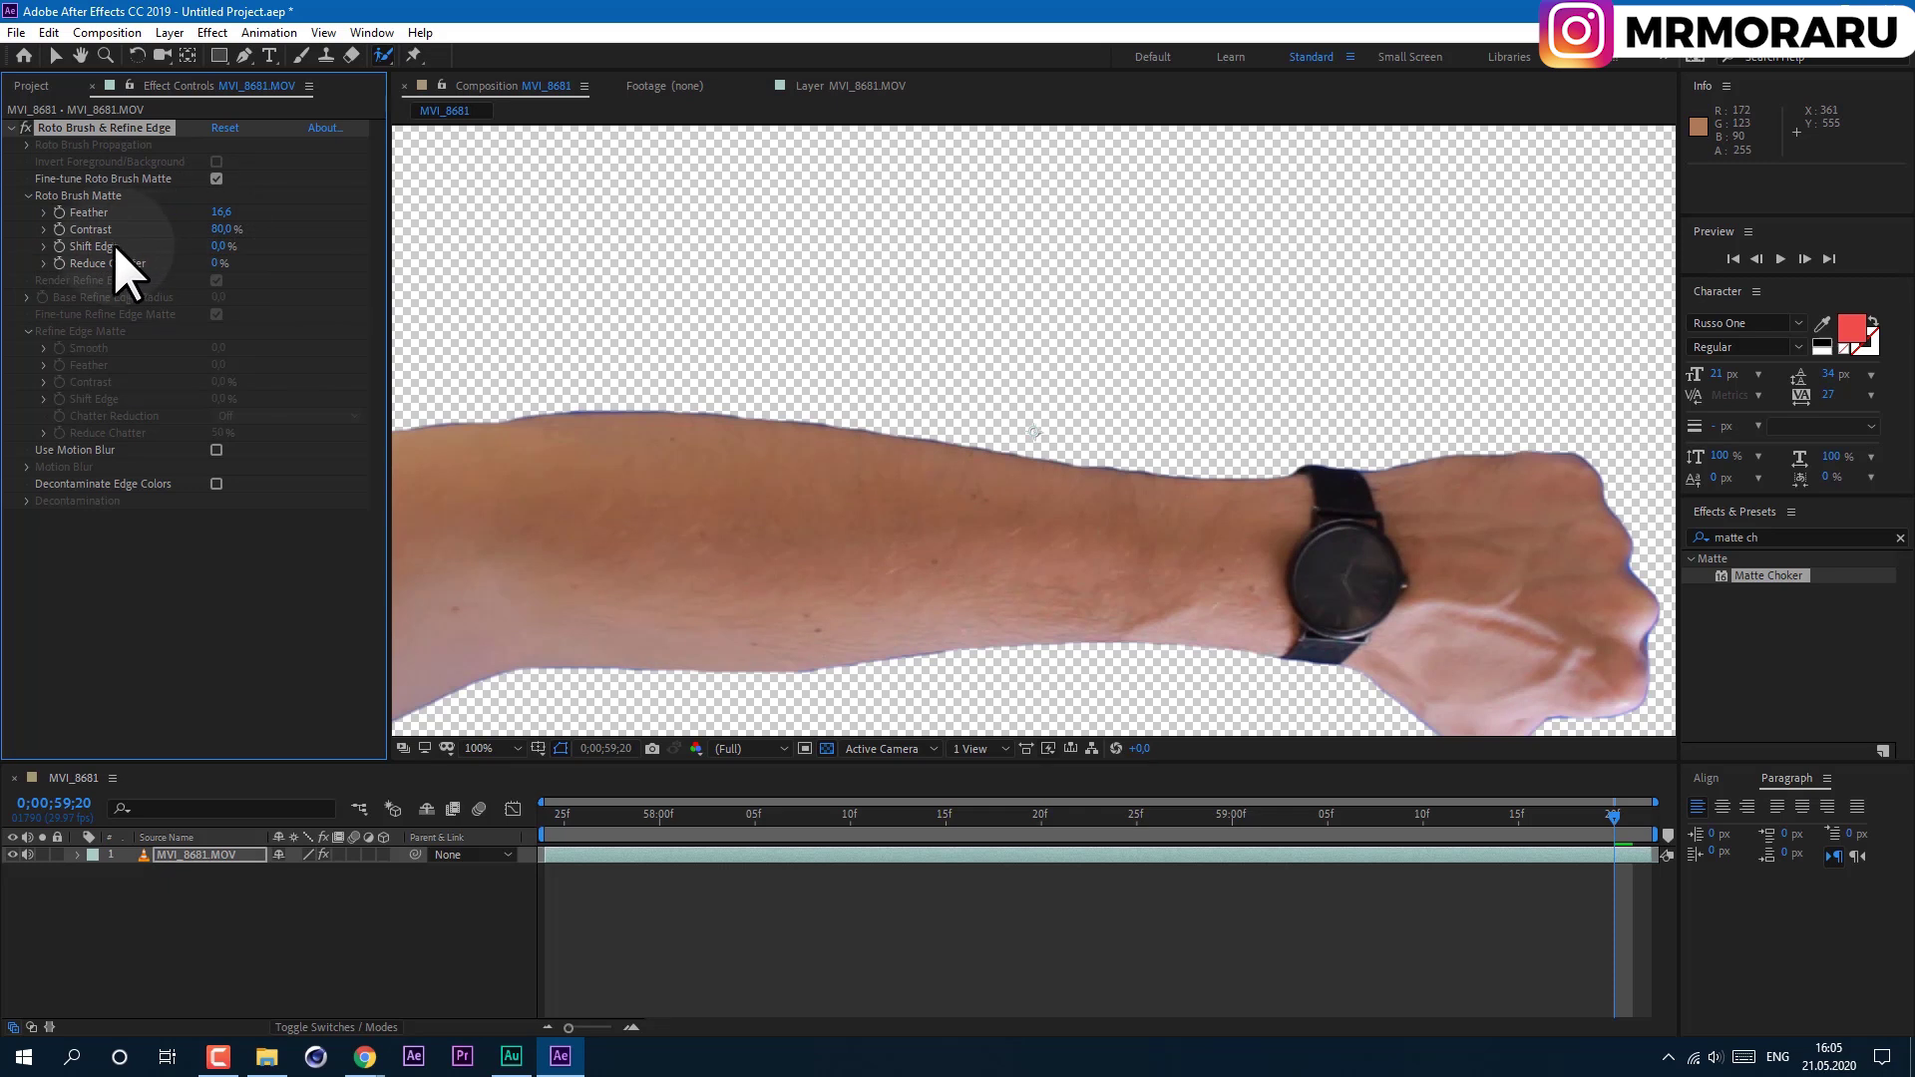
drag(225, 231, 184, 253)
click(219, 248)
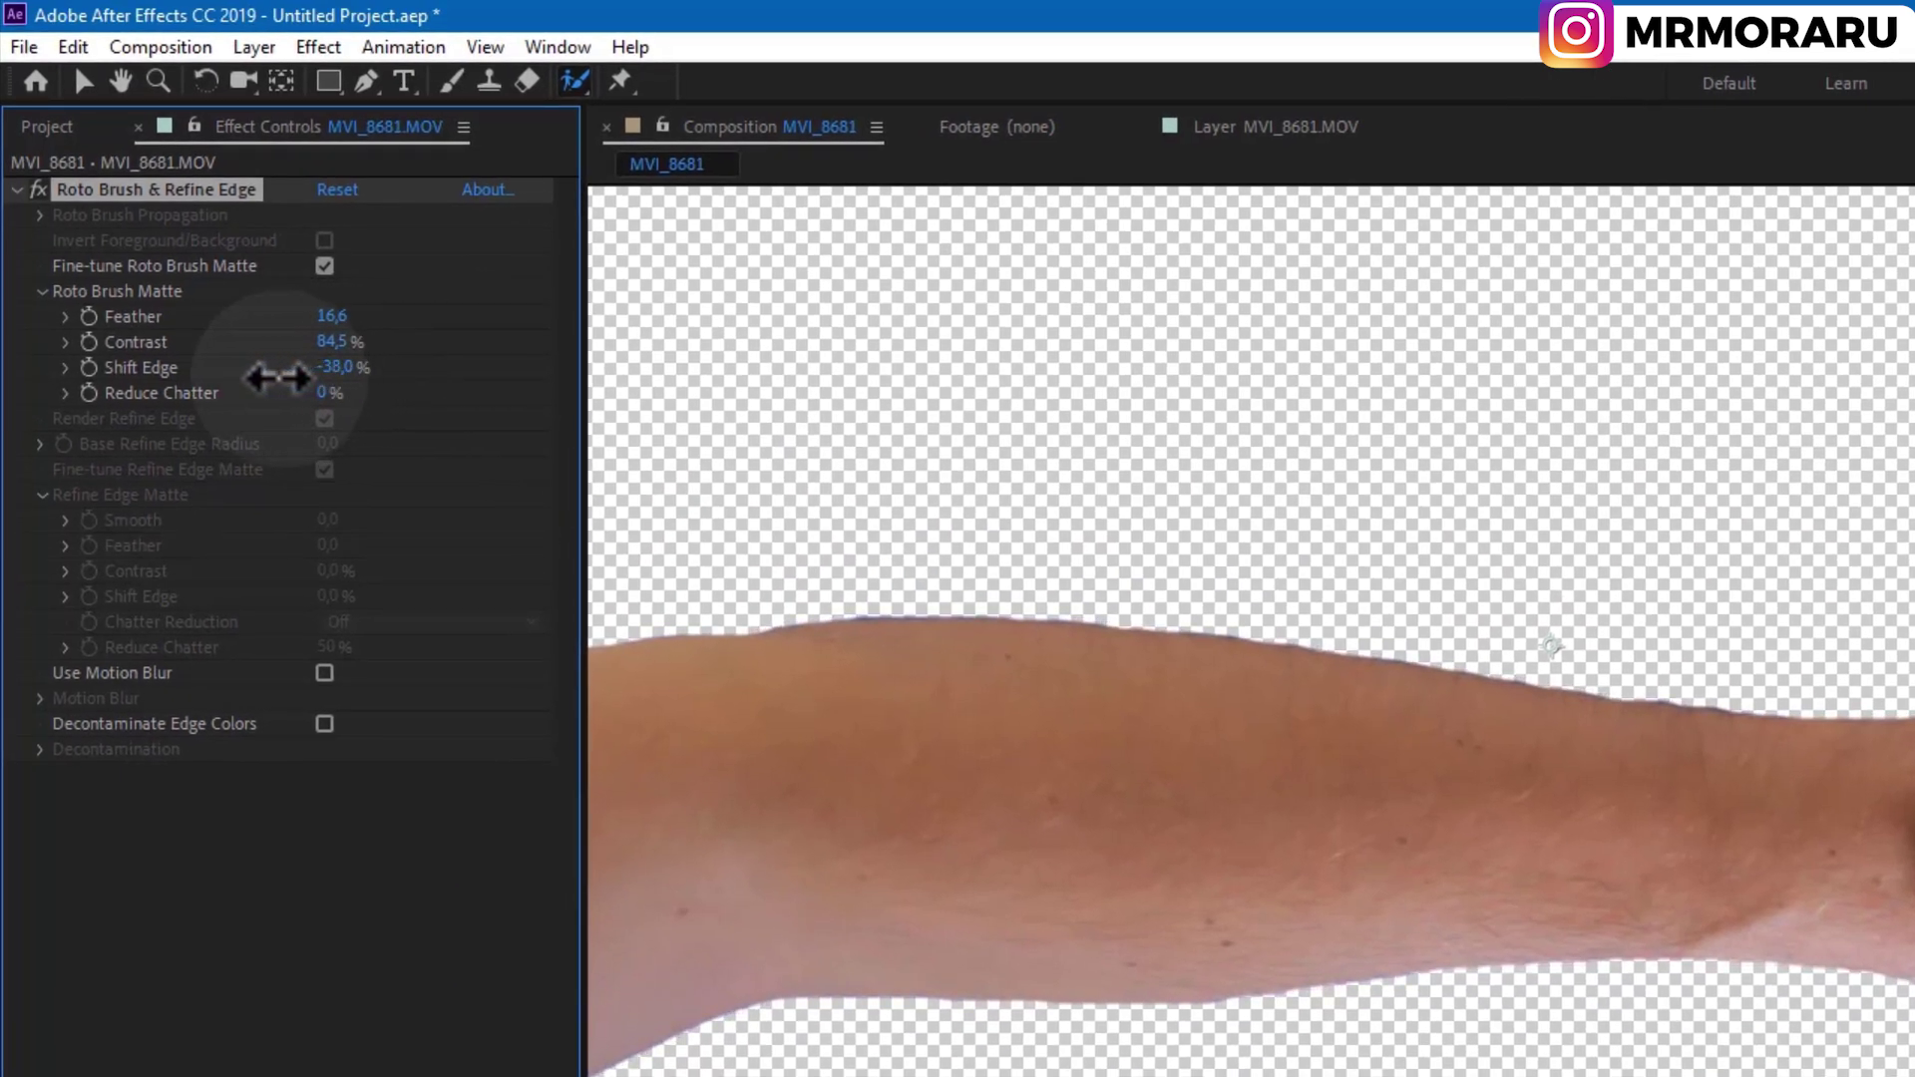
drag(277, 377, 265, 377)
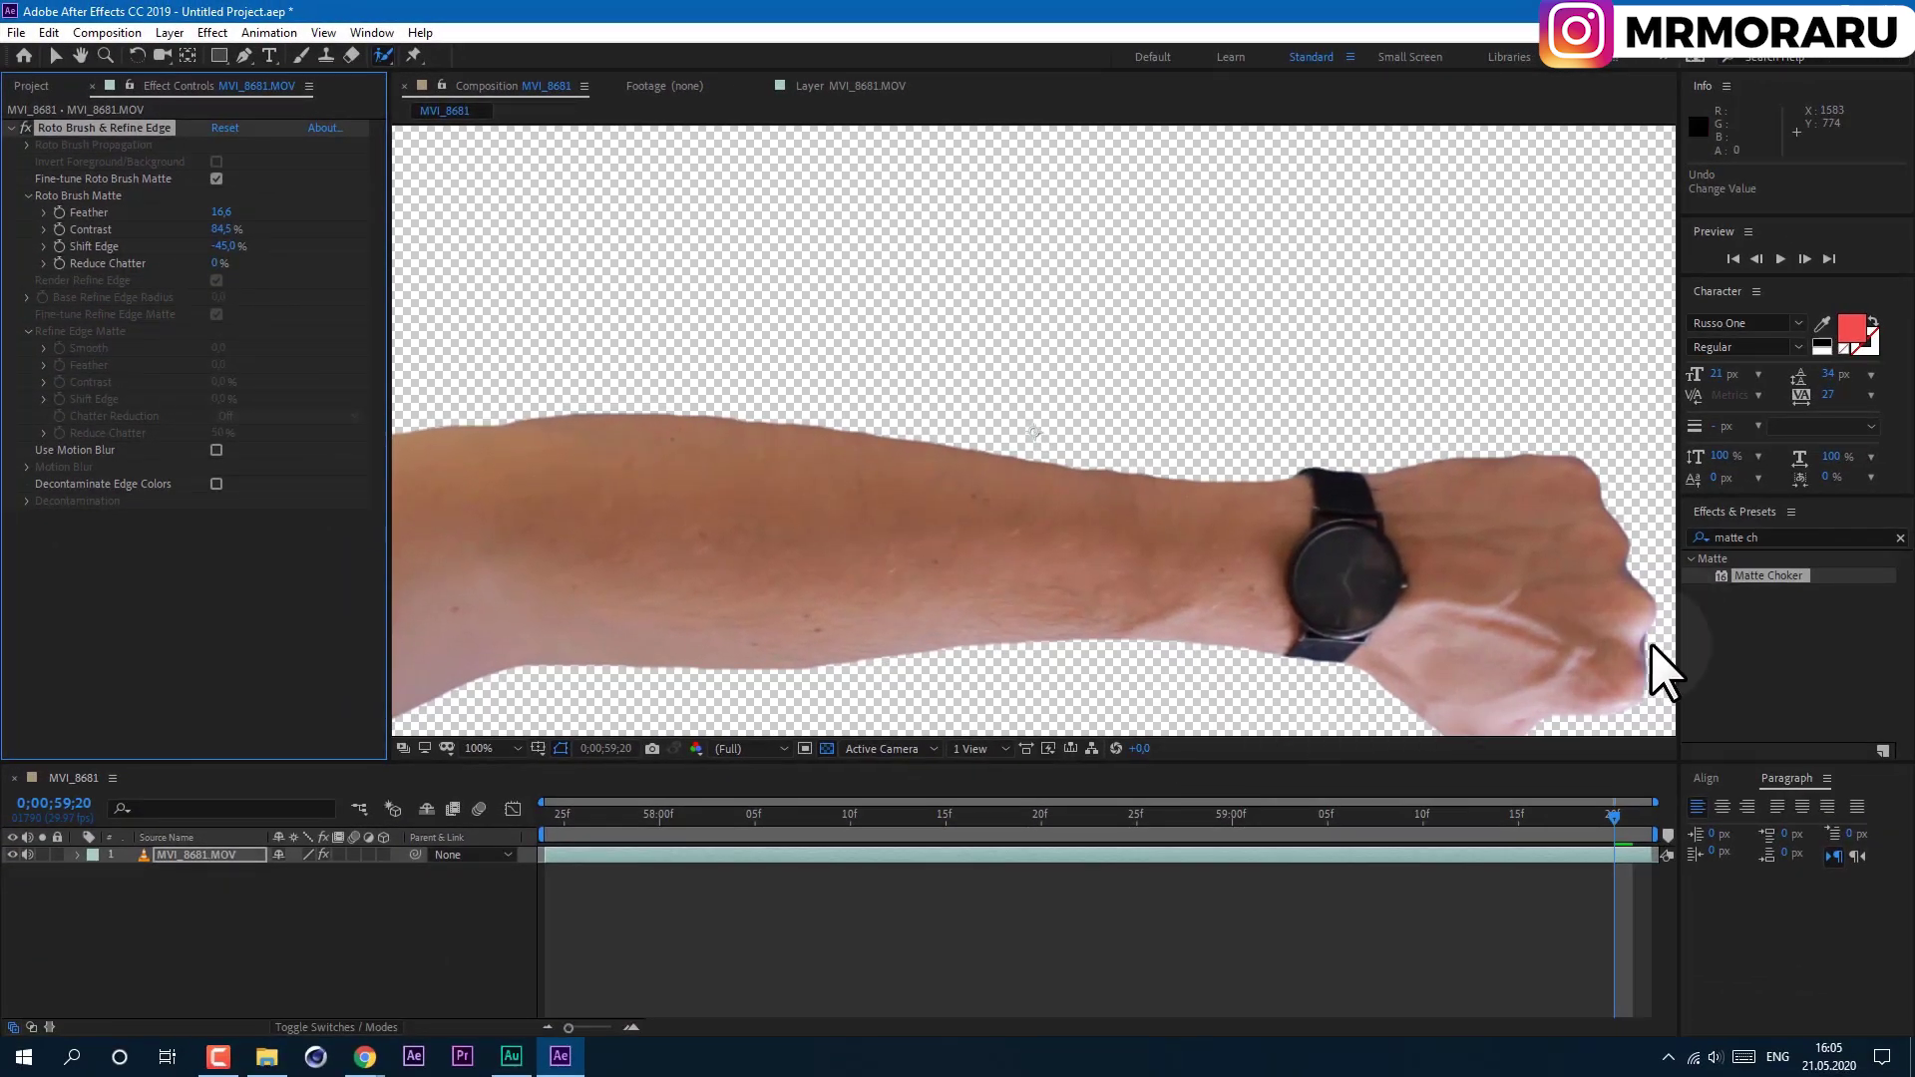
drag(222, 257, 1647, 666)
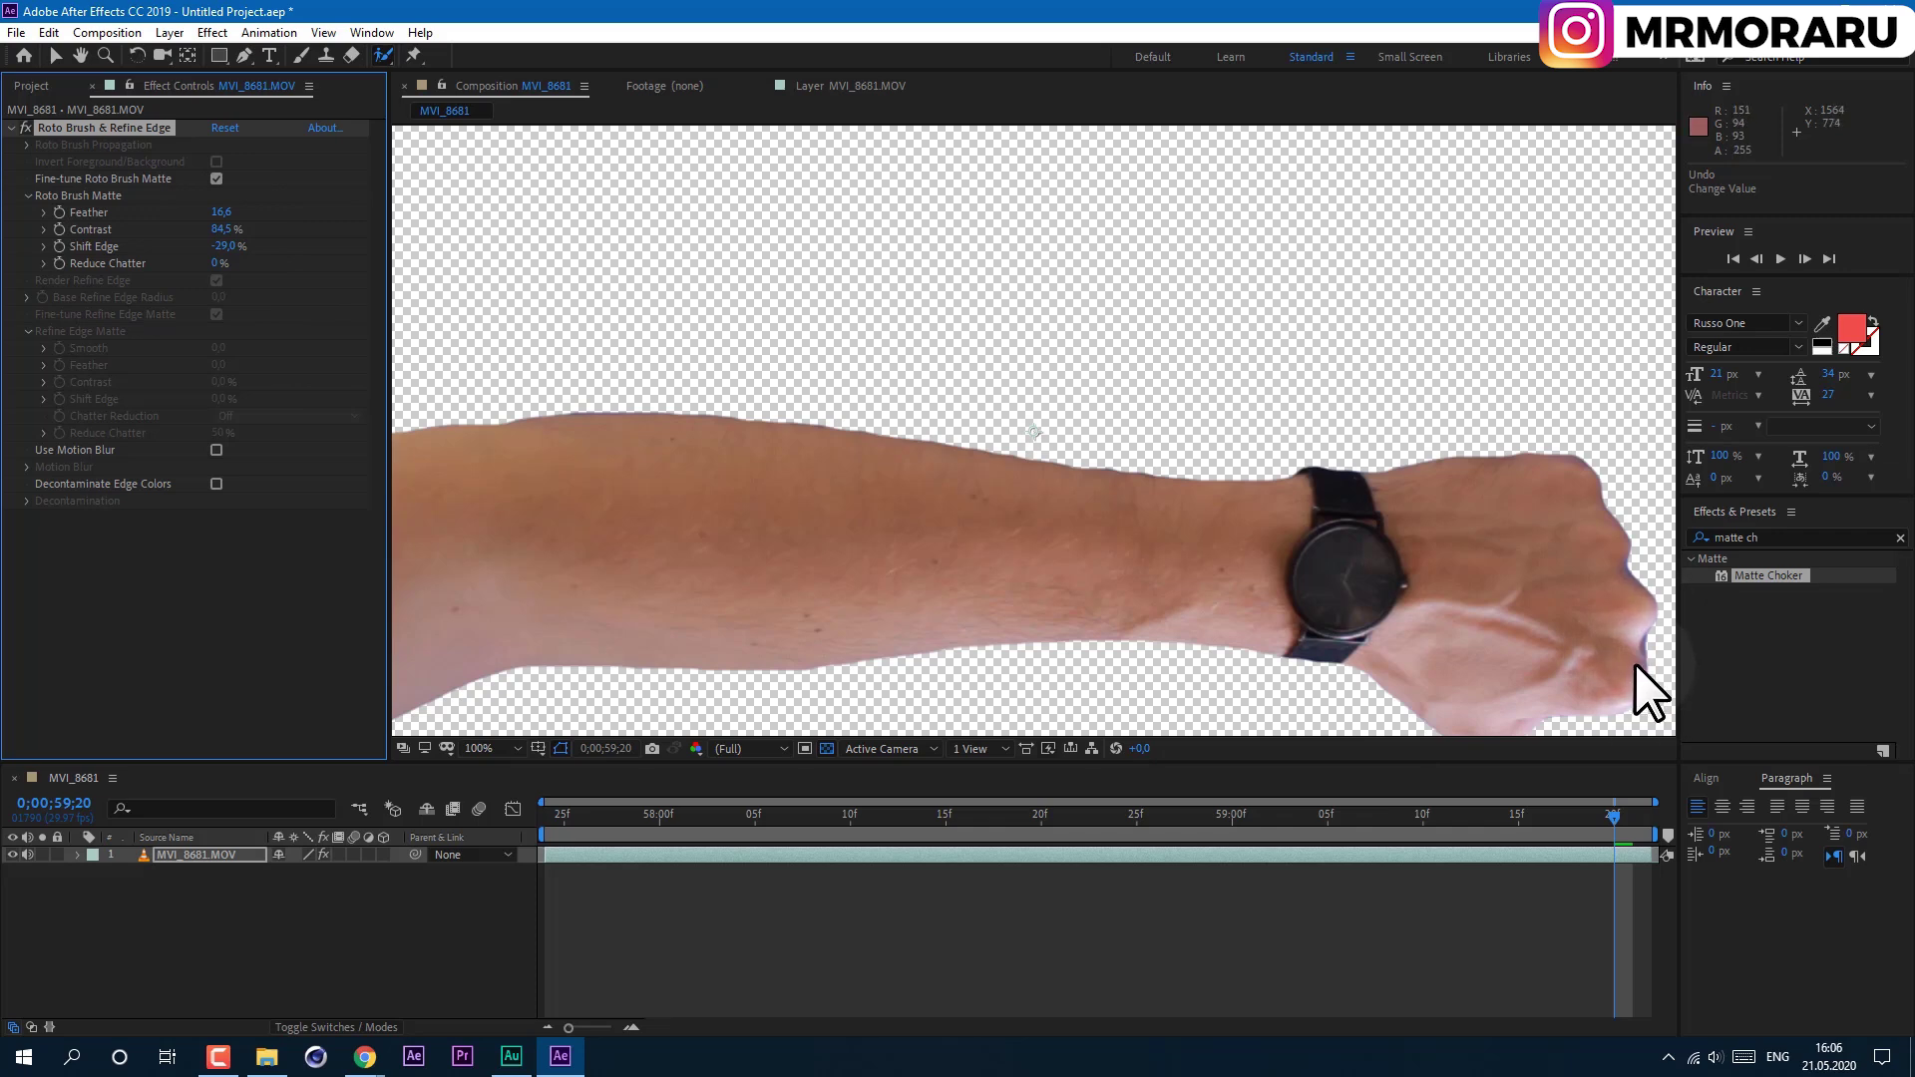
drag(227, 247, 239, 247)
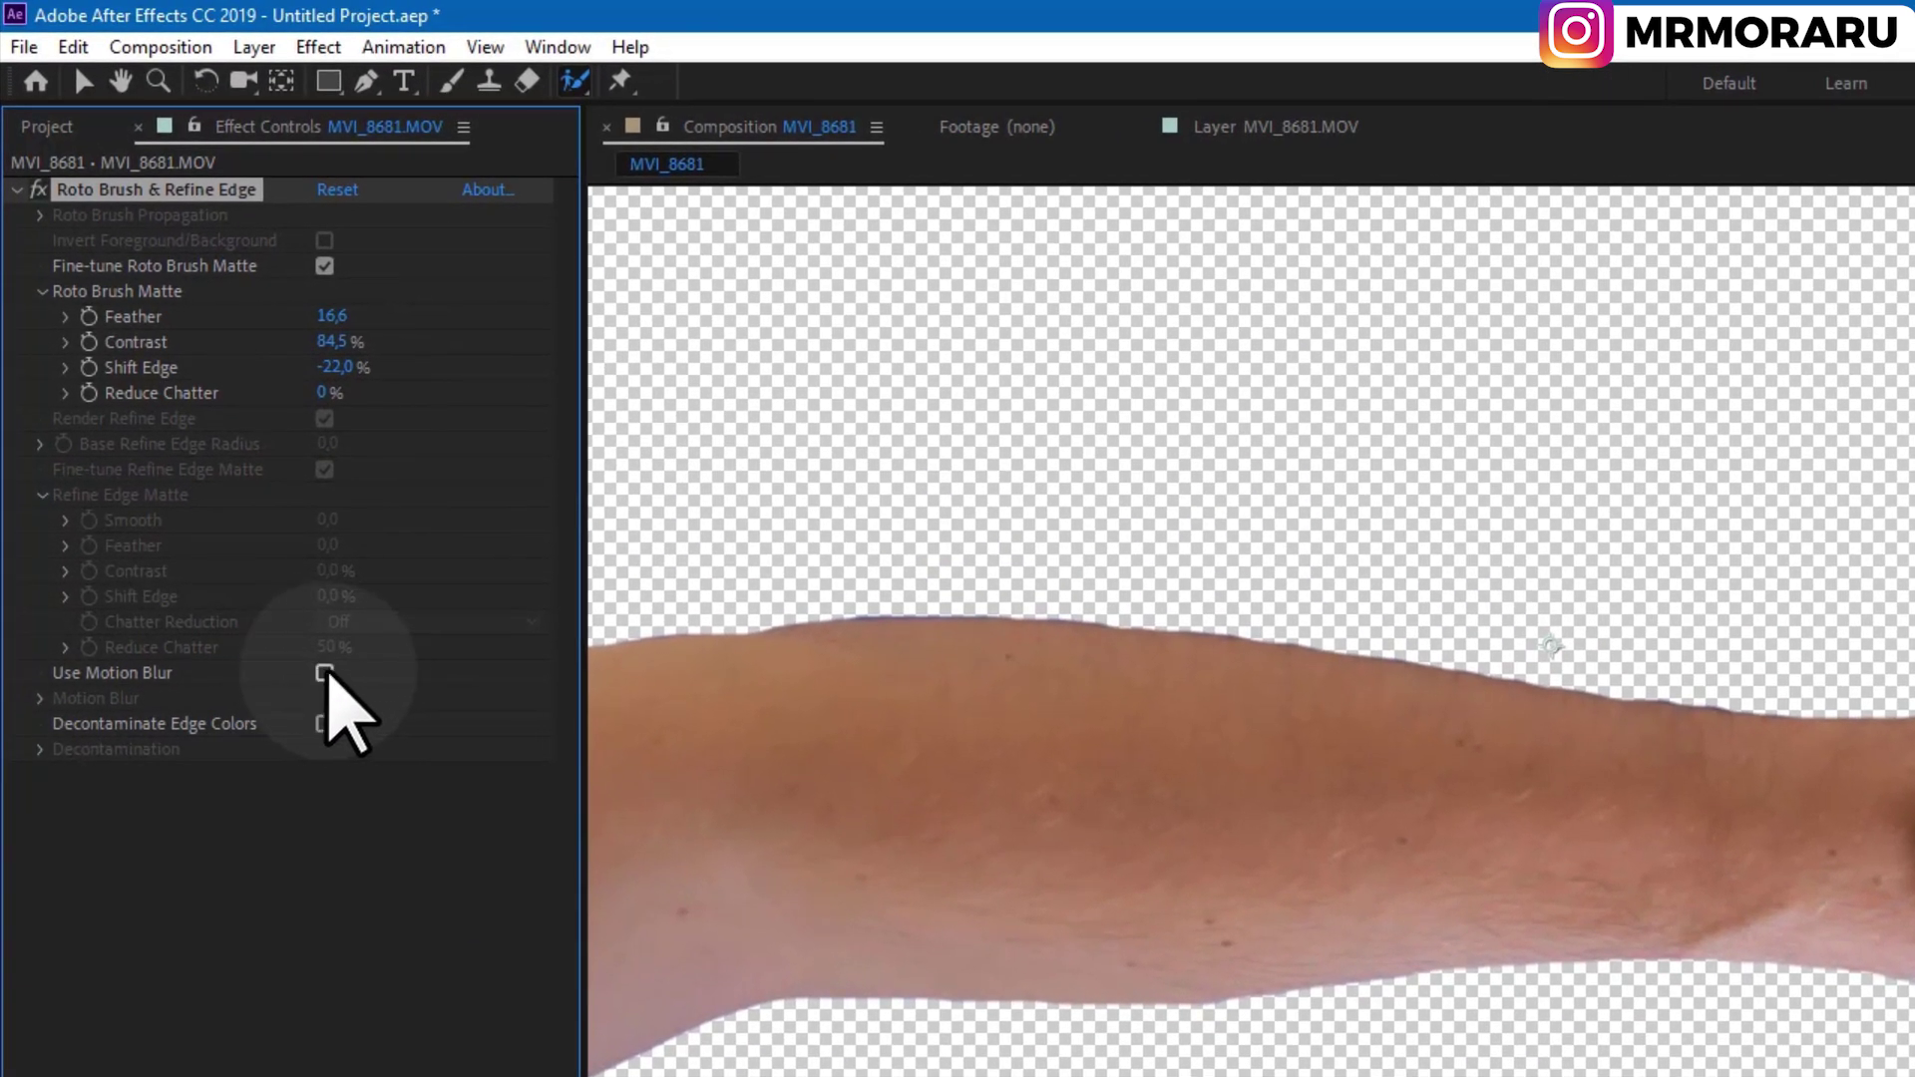
Enable Use Motion Blur with Higher Quality on the Roto Brush matte.
click(324, 673)
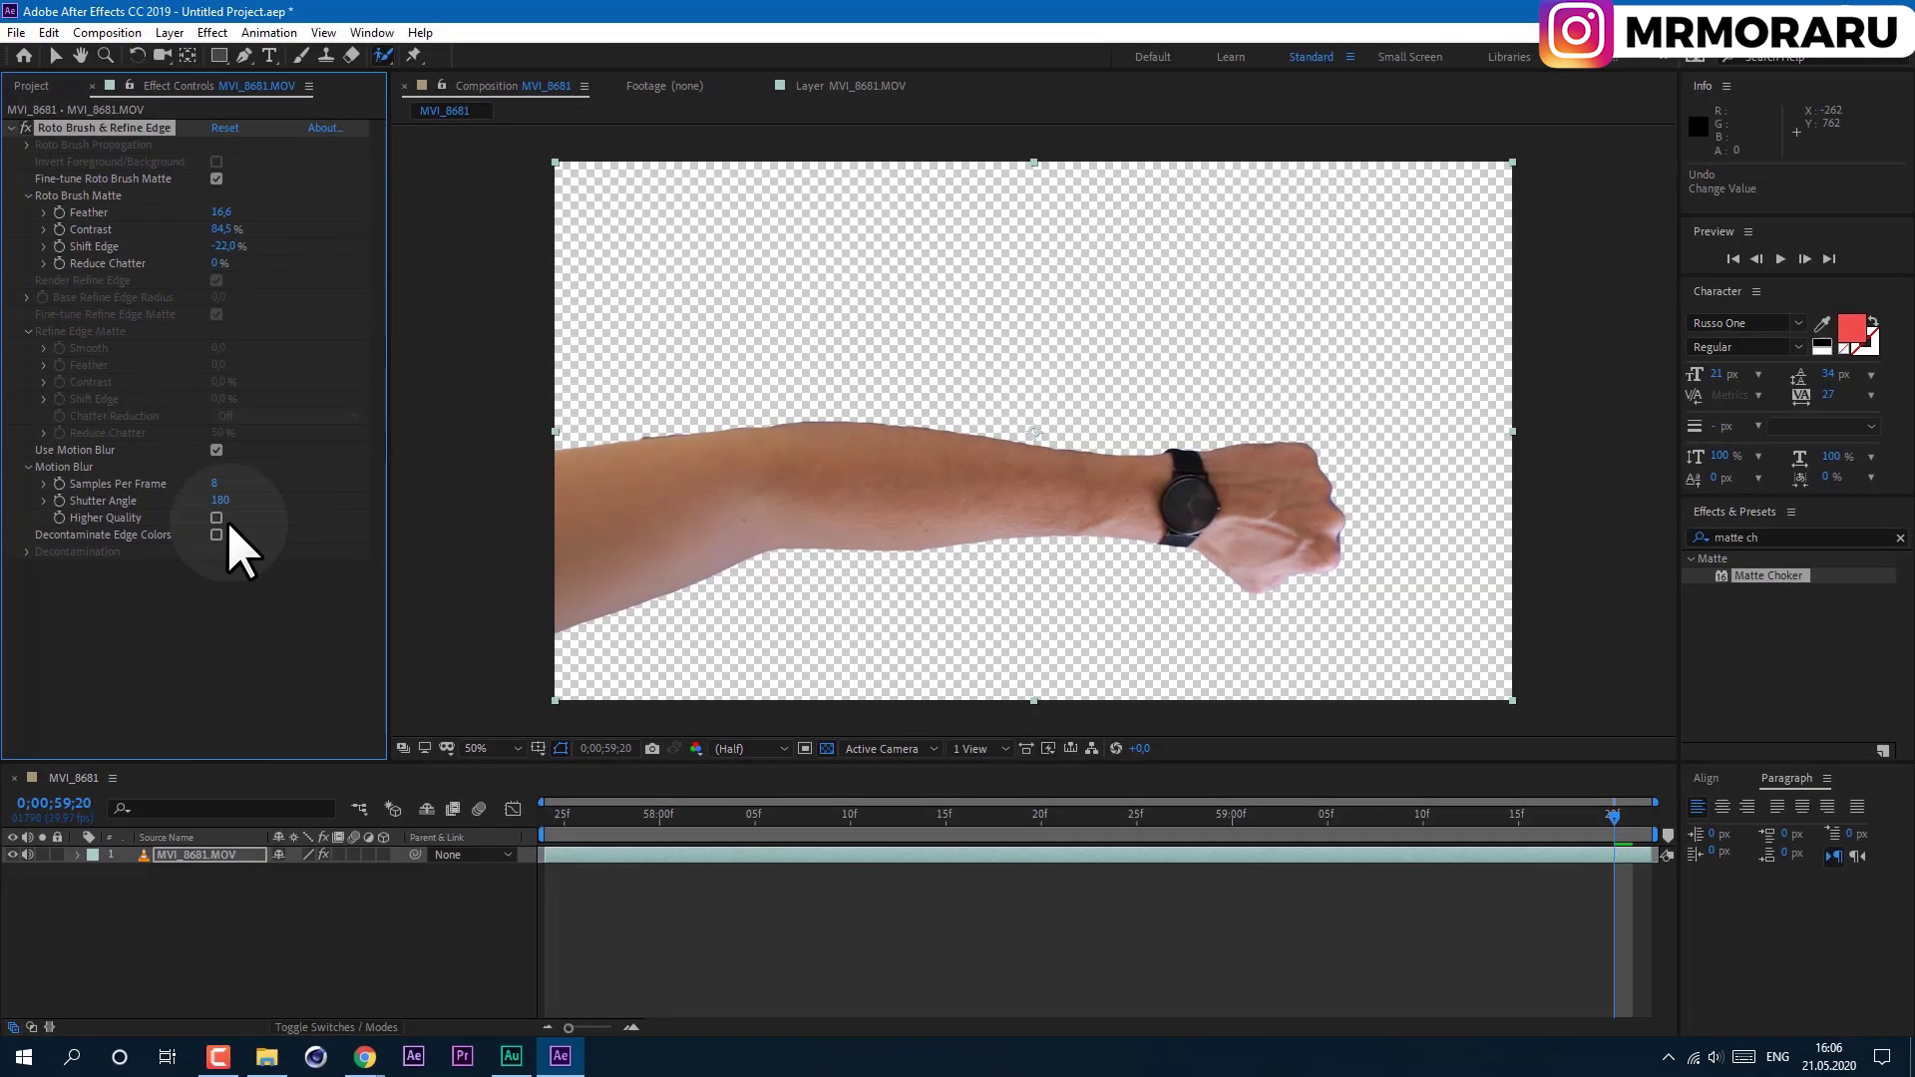
click(222, 500)
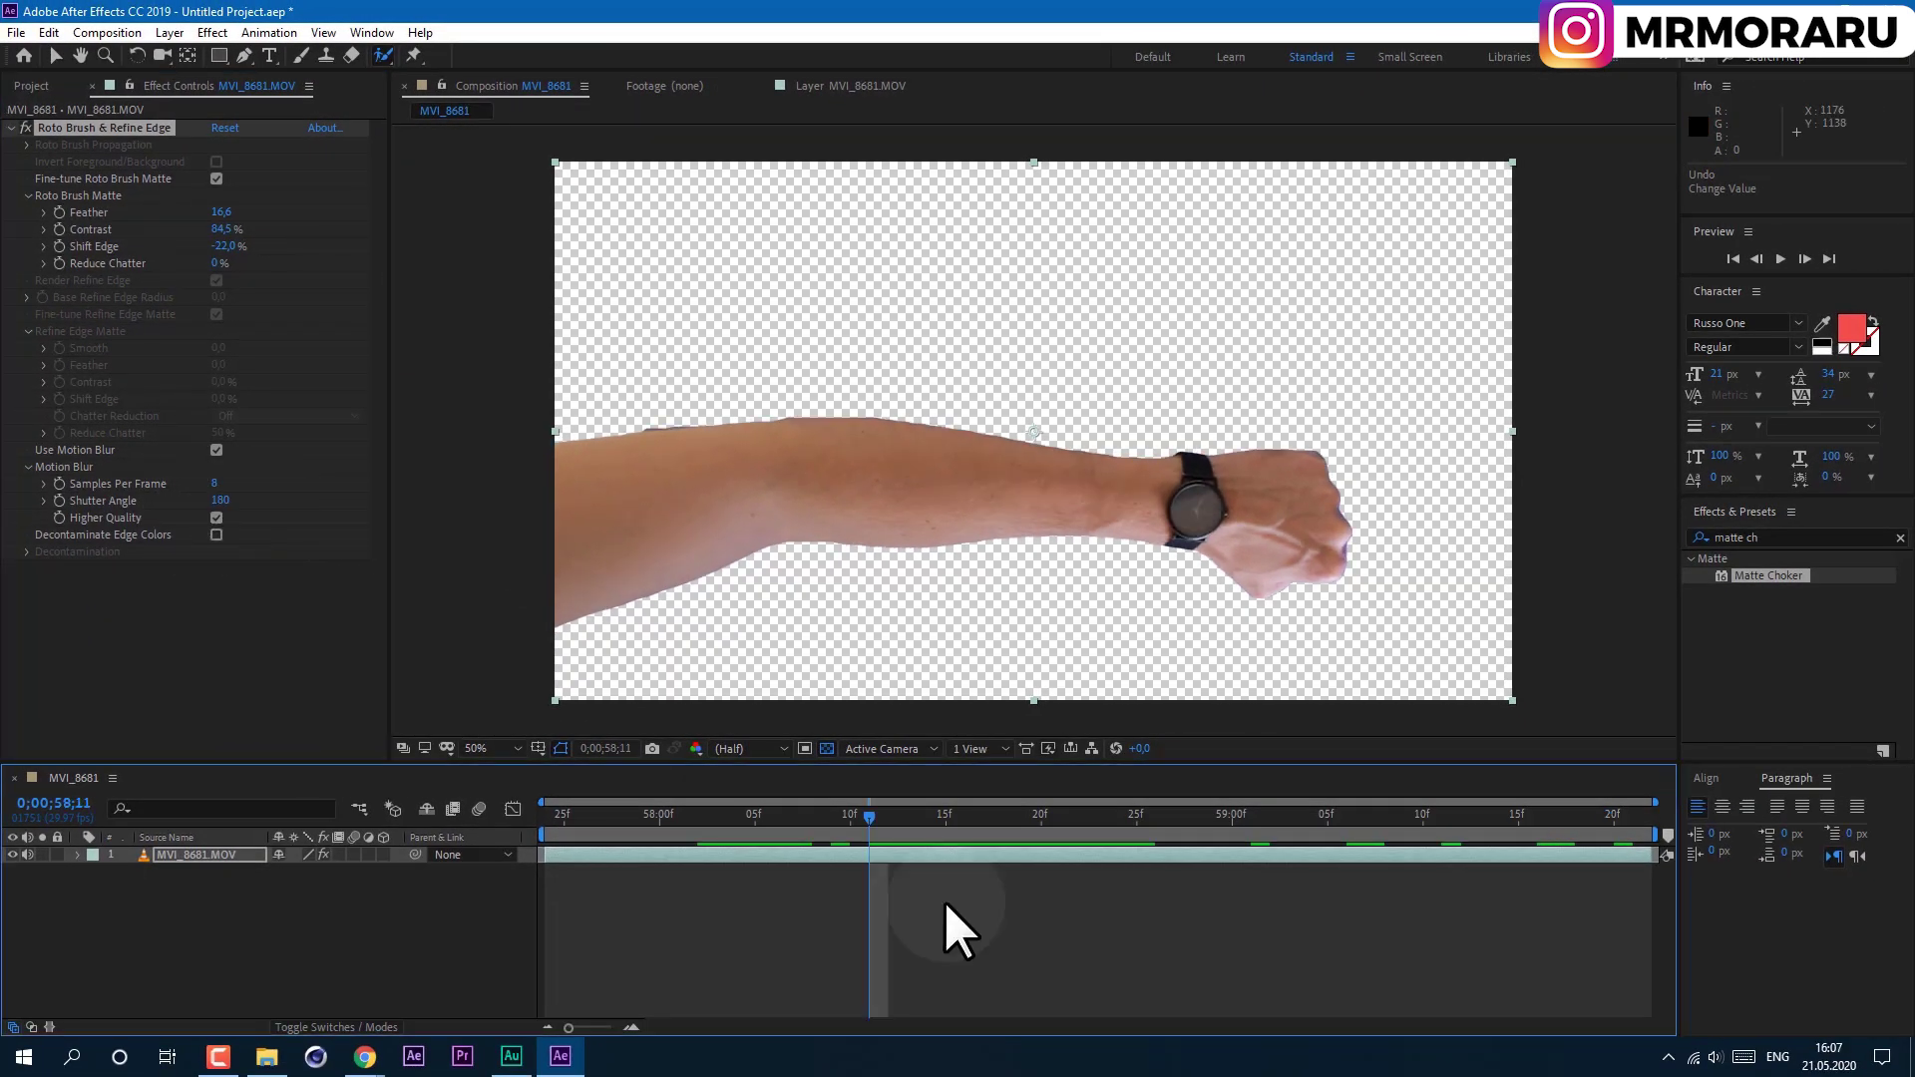